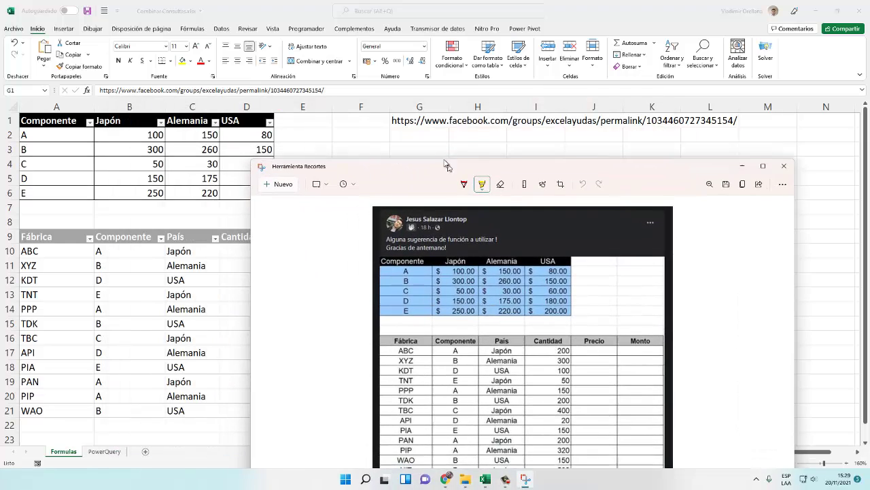
# Close the Snipping Tool window with the reference capture and return to the factory table on the Formulas sheet
pyautogui.click(784, 170)
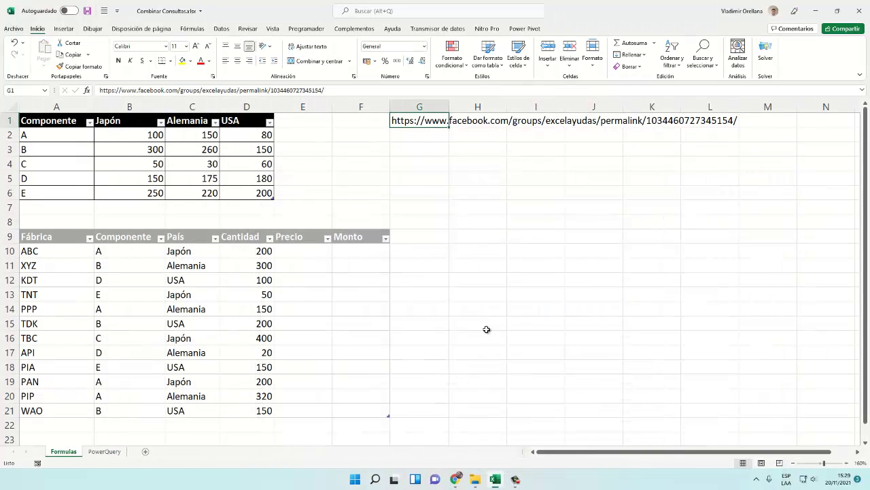
pyautogui.click(380, 274)
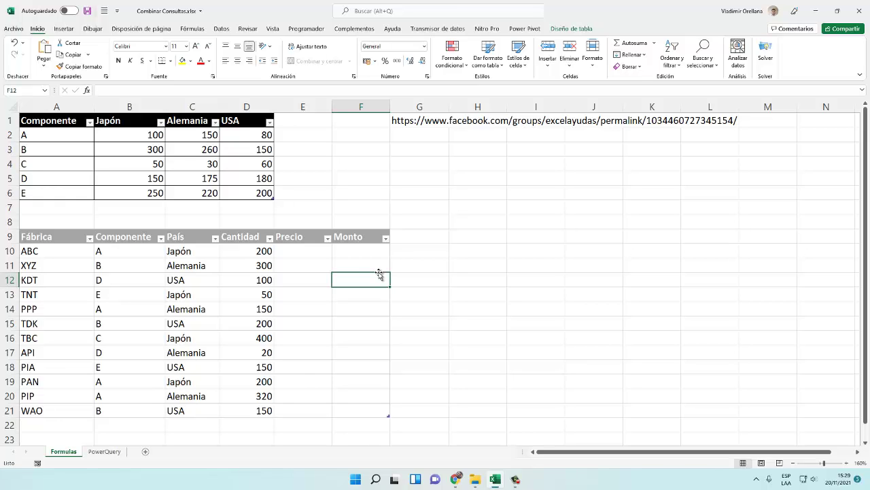
pyautogui.press('Left')
pyautogui.press('Up')
pyautogui.press('Up')
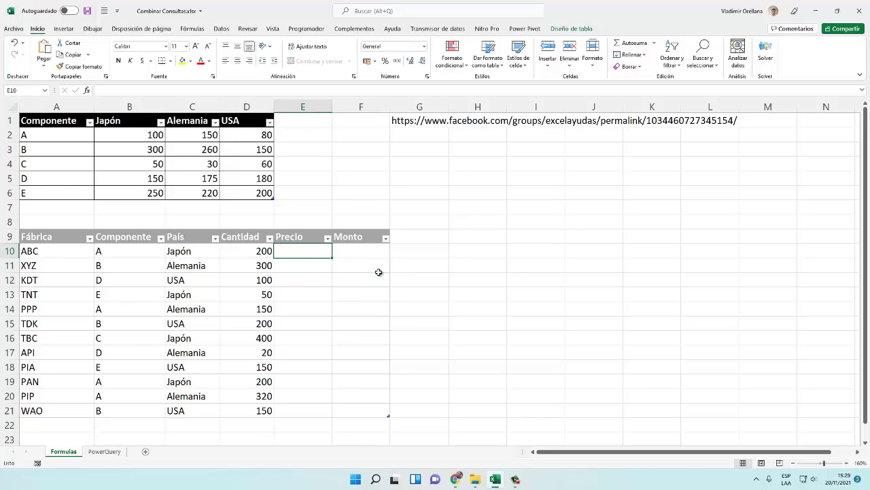
pyautogui.write('=INDICE(')
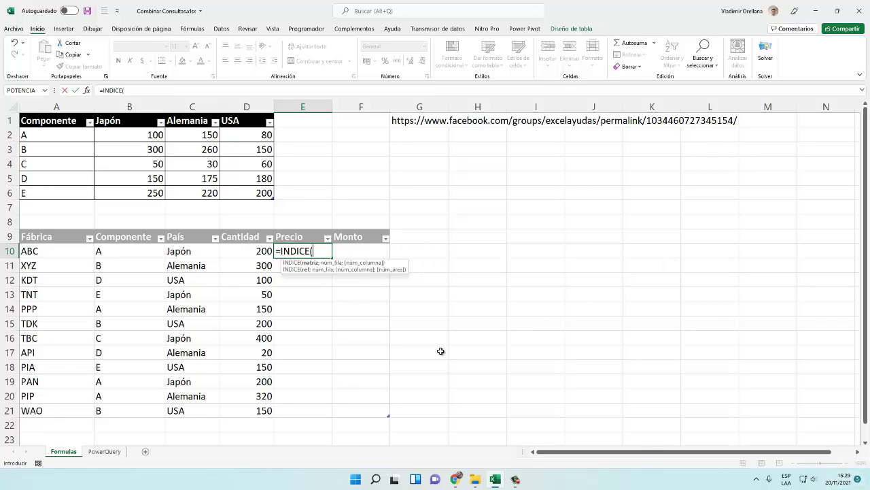
pyautogui.press('Escape')
# Check the table names of the component price table and the factory detail table
pyautogui.click(227, 151)
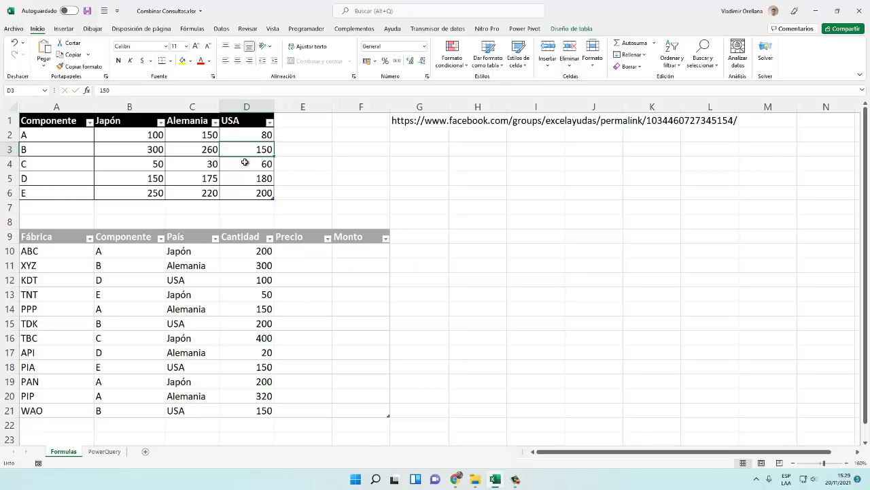
pyautogui.click(552, 30)
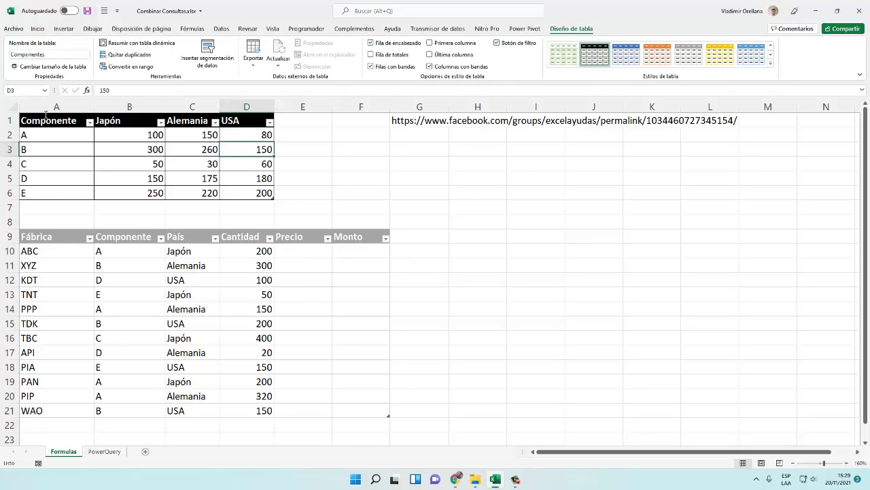
pyautogui.click(129, 324)
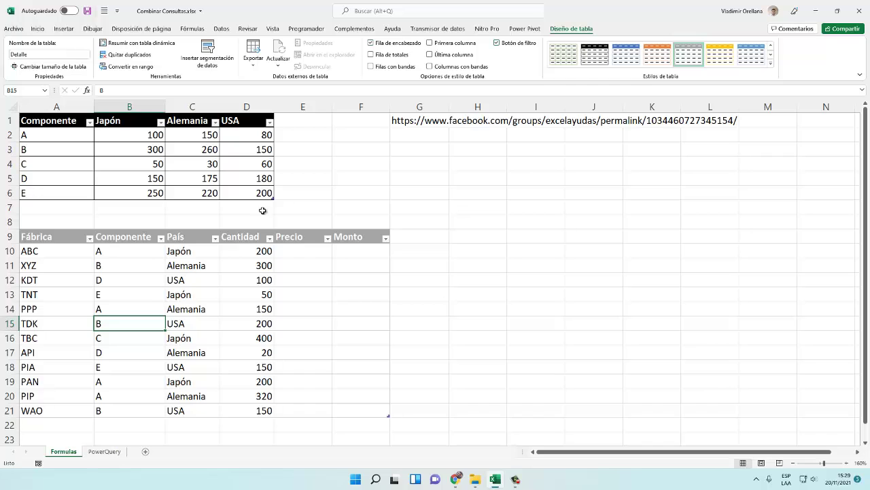
# Start an INDICE formula in the first Precio cell, using the Componentes table without its headers as the array
pyautogui.click(299, 253)
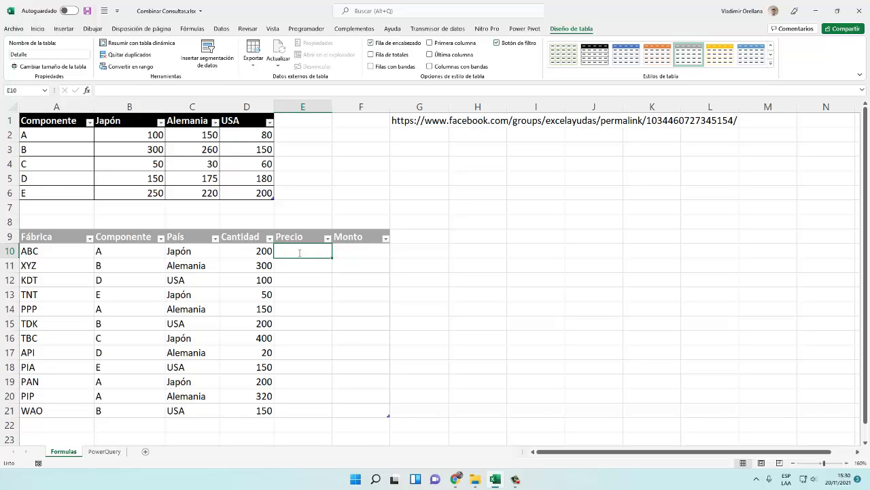
pyautogui.write('=INDICE(')
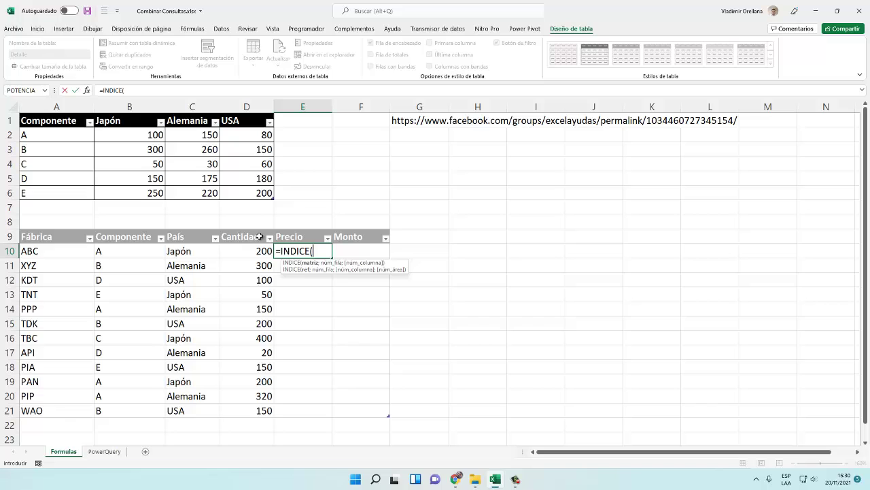
pyautogui.moveTo(257, 201); pyautogui.dragTo(78, 137)
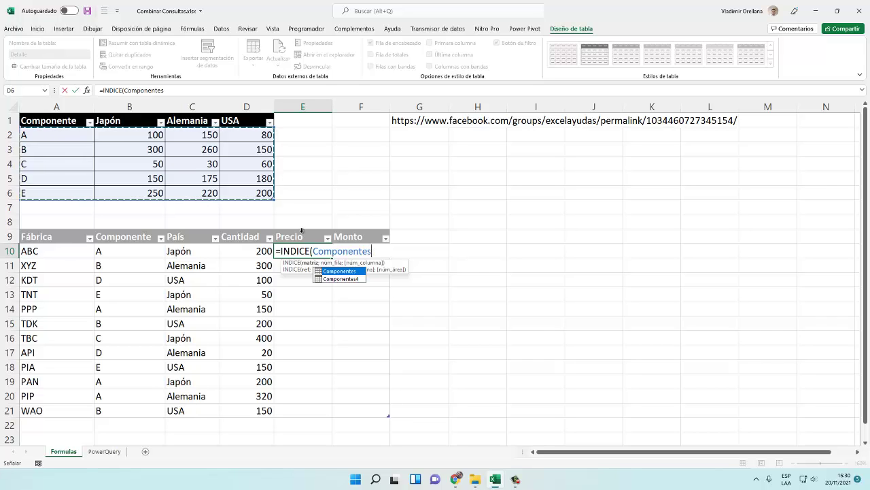
pyautogui.moveTo(60, 126); pyautogui.dragTo(259, 202)
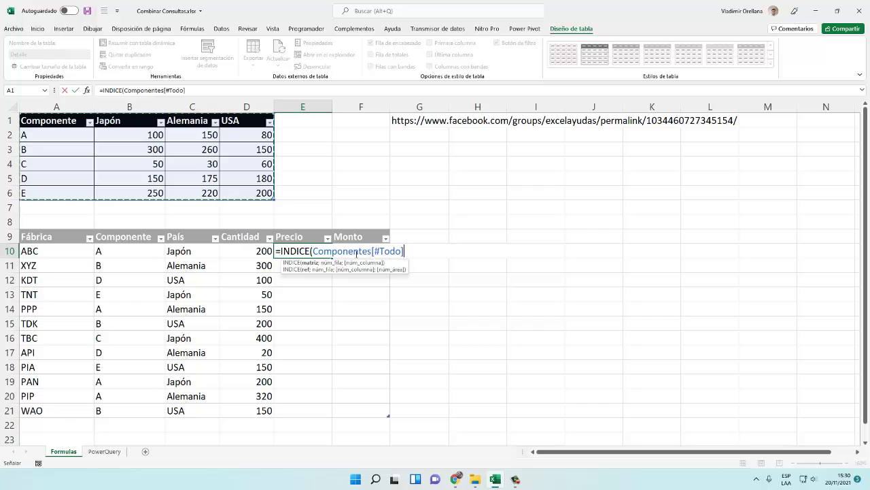
pyautogui.moveTo(373, 251); pyautogui.dragTo(408, 252)
pyautogui.press('BackSpace')
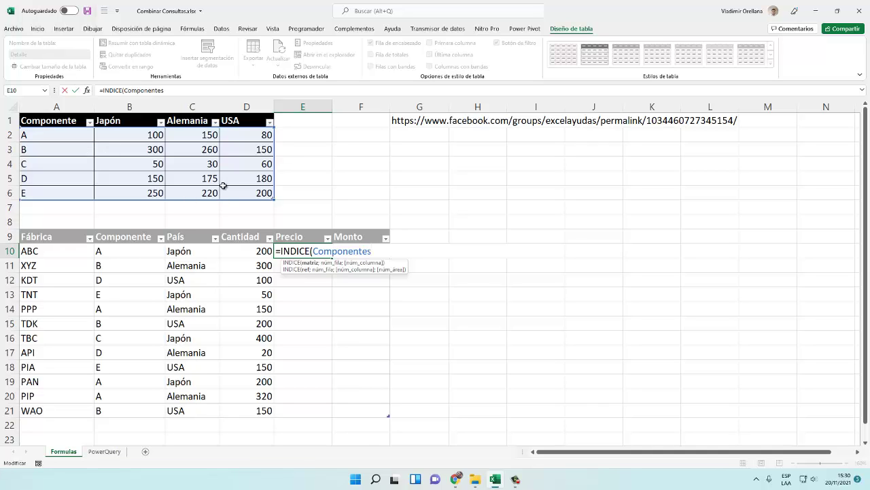
pyautogui.write(';COINCIDI')
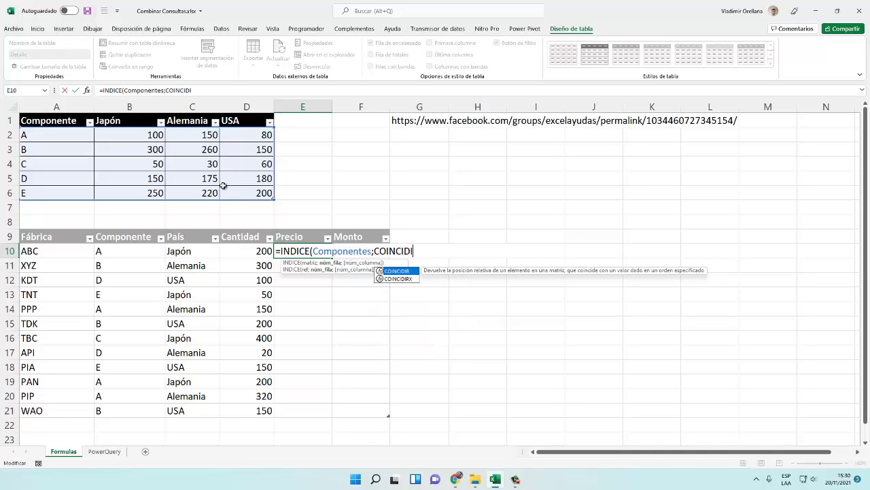
pyautogui.write('R(')
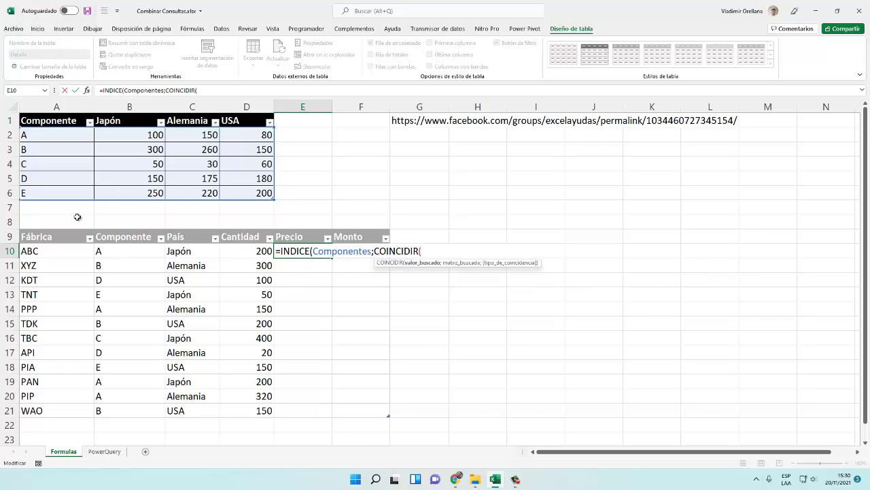
pyautogui.click(103, 251)
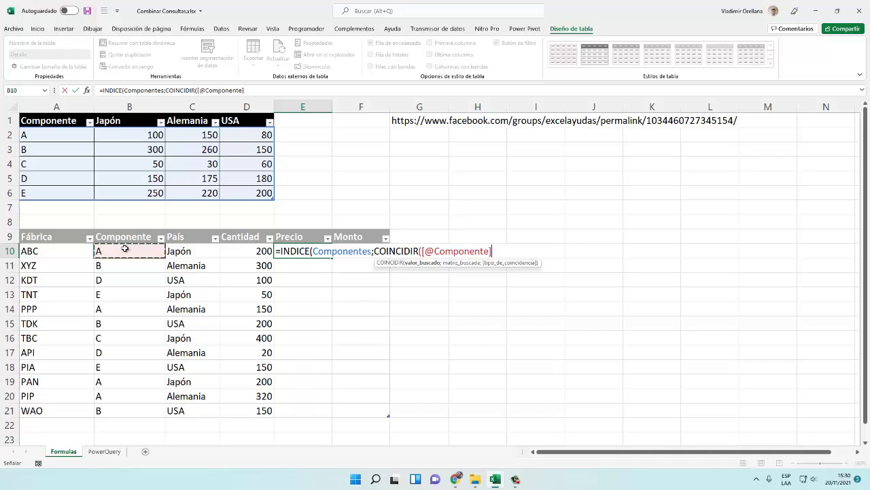
pyautogui.write(';')
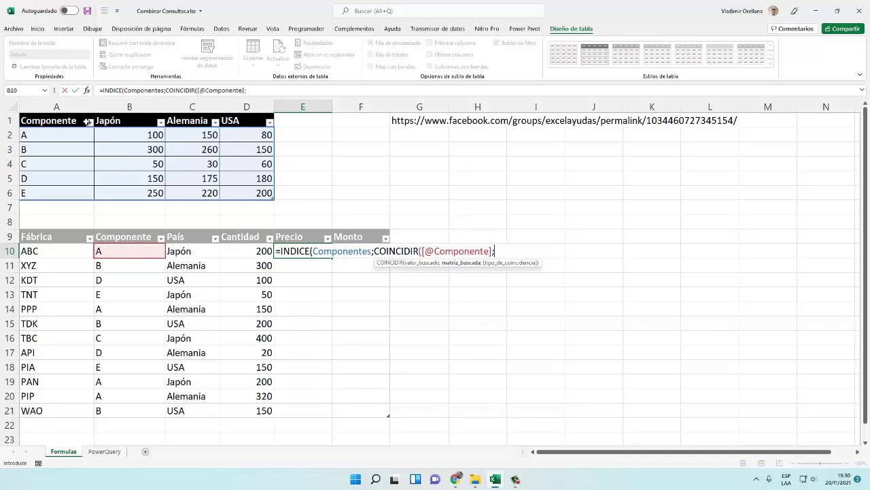
pyautogui.moveTo(74, 135); pyautogui.dragTo(68, 196)
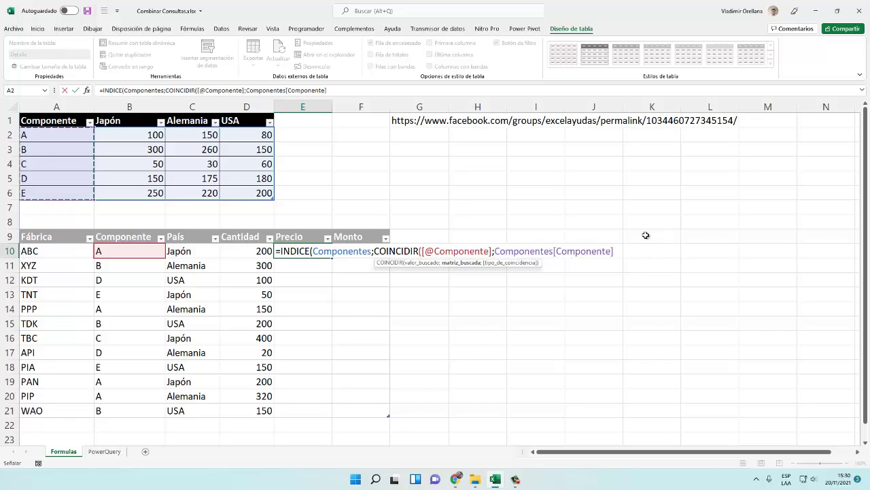
pyautogui.write(';0')
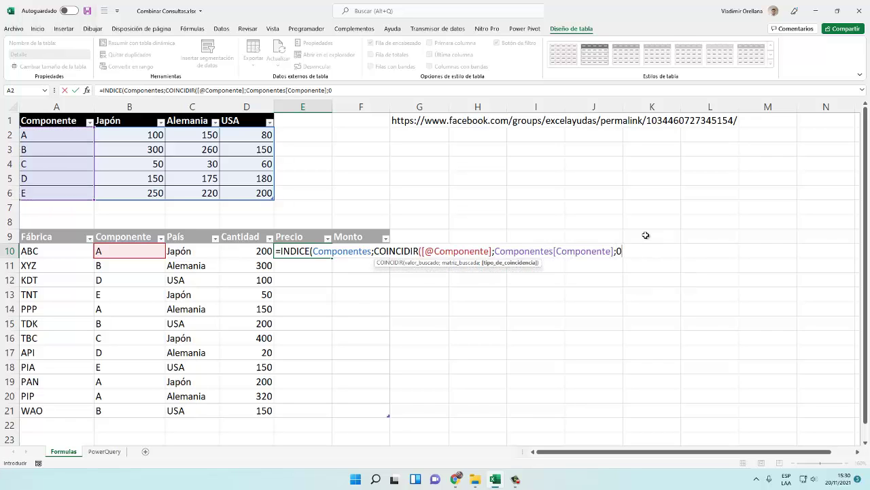
pyautogui.write(');COINCIDI')
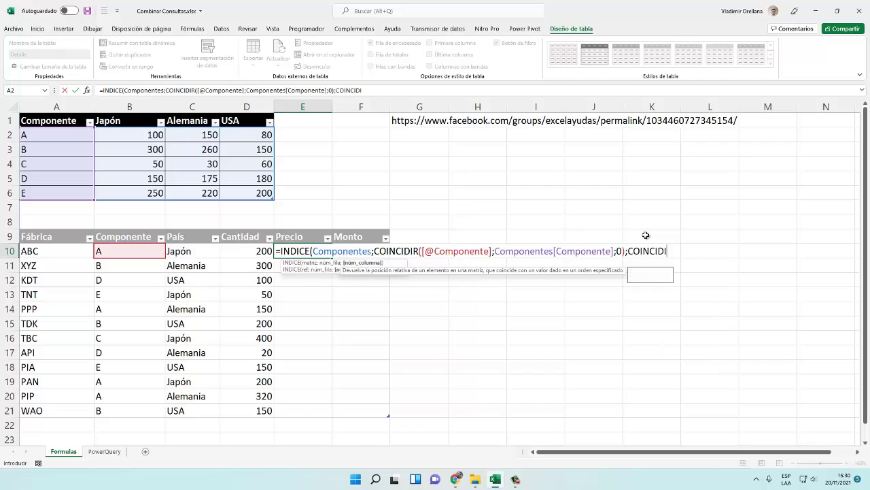
pyautogui.press('Tab')
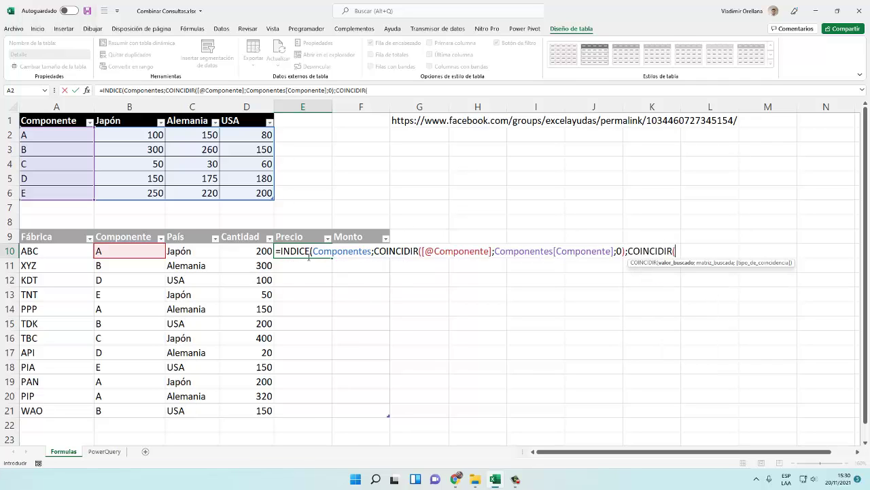
pyautogui.click(198, 253)
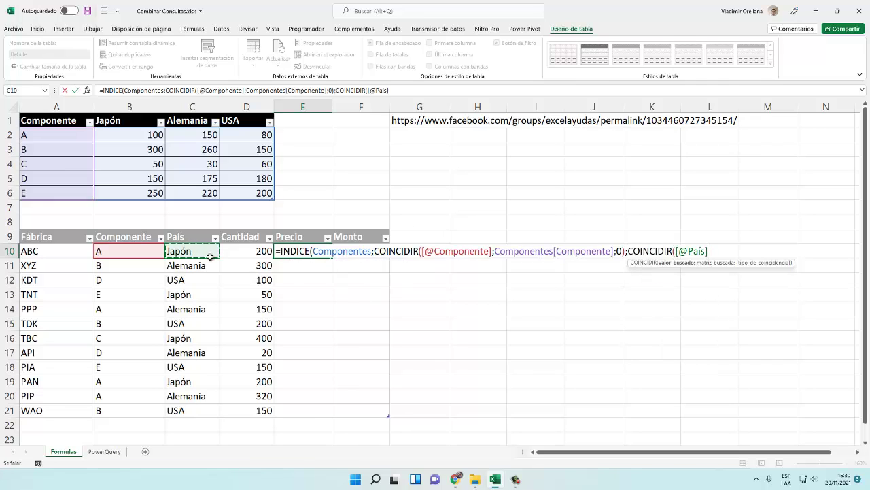
pyautogui.write(';')
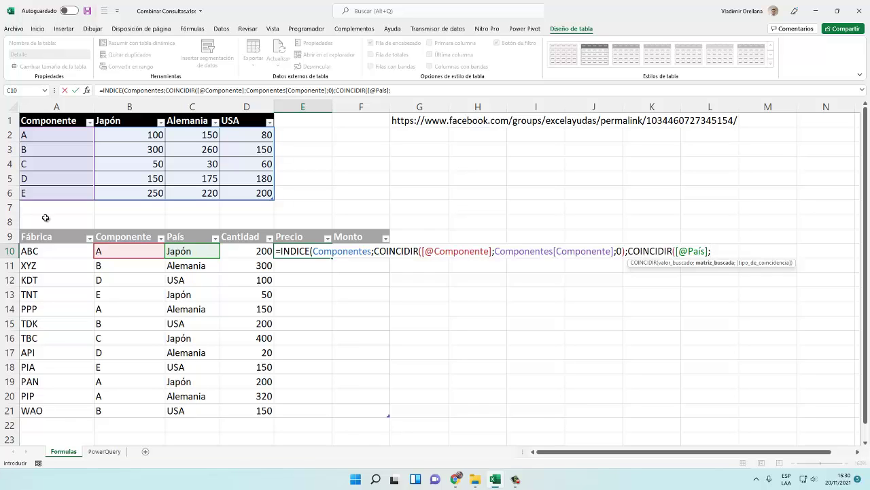
pyautogui.moveTo(45, 119); pyautogui.dragTo(230, 110)
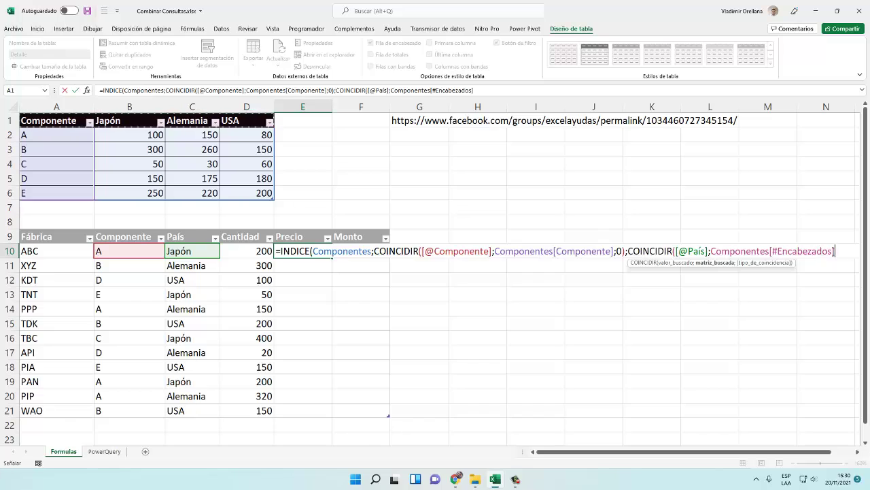
pyautogui.click(834, 253)
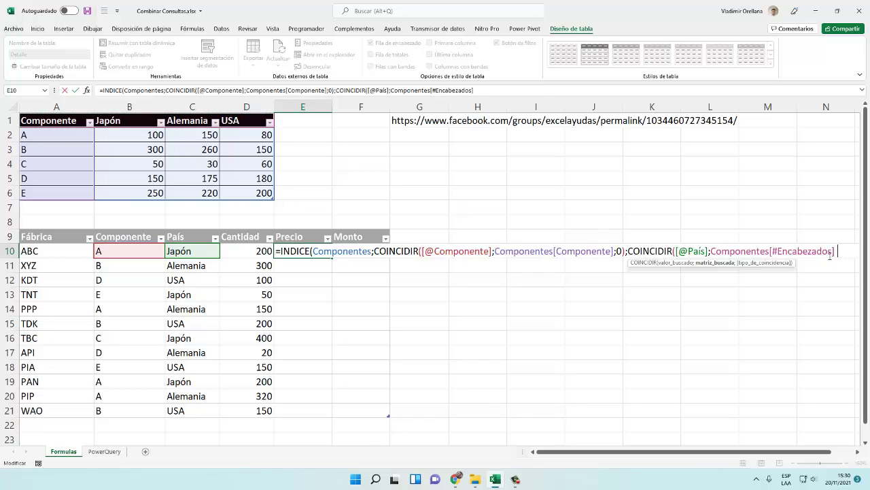
pyautogui.write(';0))')
pyautogui.press('Return')
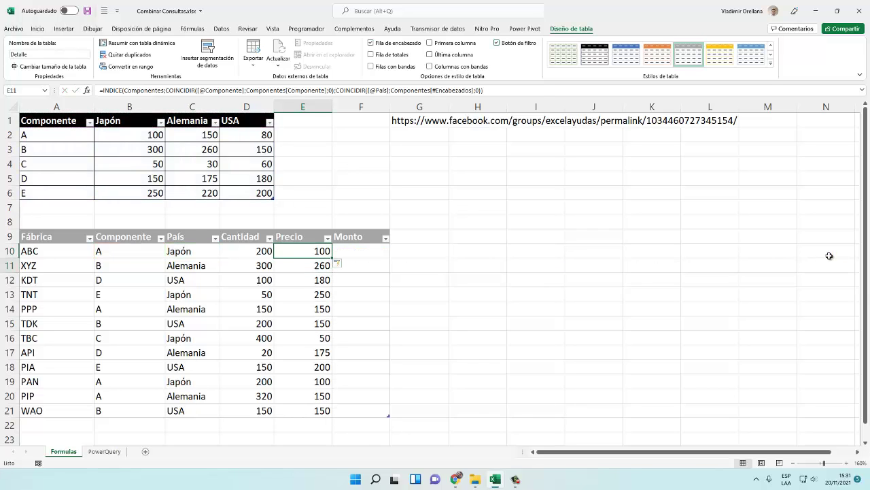
# Review the formula results row by row along the Precio column
pyautogui.press('Down')
pyautogui.press('Down')
pyautogui.press('Down')
pyautogui.press('Down')
pyautogui.press('Down')
pyautogui.press('Down')
pyautogui.press('Down')
pyautogui.press('Up')
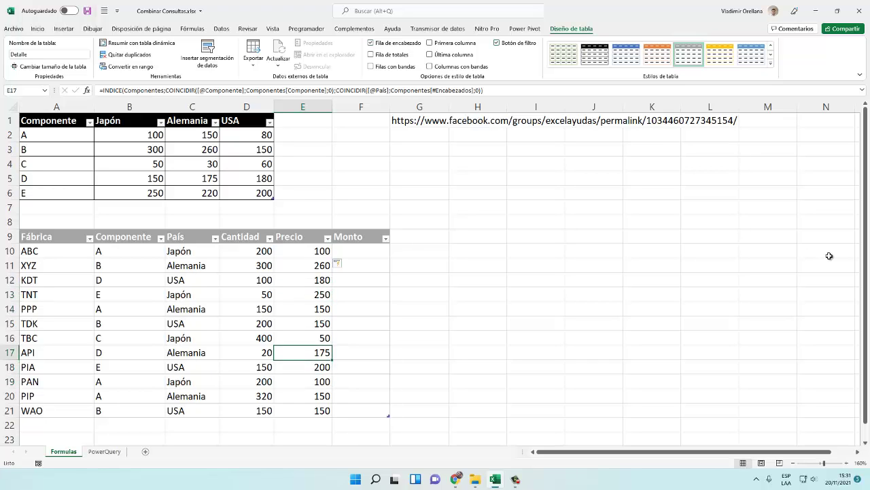
pyautogui.press('Up')
pyautogui.press('Up')
pyautogui.press('Up')
pyautogui.press('Up')
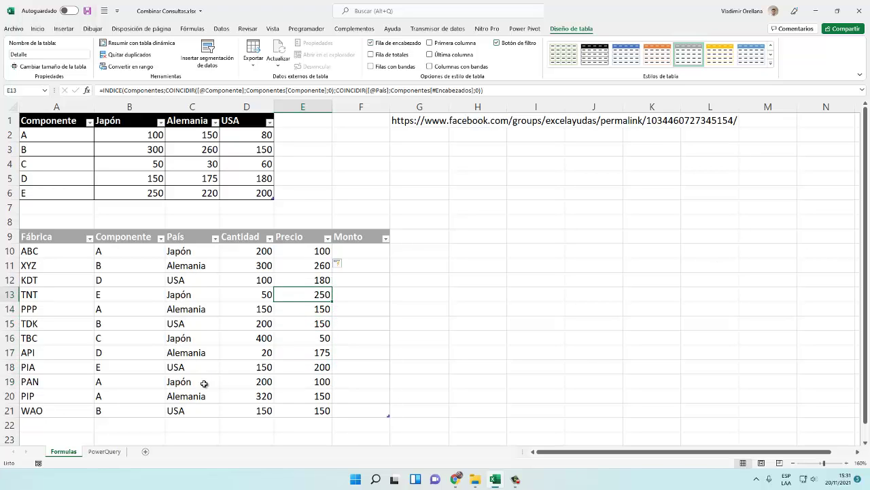
# Compare the component and country of the WAO and PPP rows with the matching prices in the Componentes table
pyautogui.click(100, 411)
pyautogui.keyDown('ctrl'); pyautogui.click(171, 411); pyautogui.keyUp('ctrl')
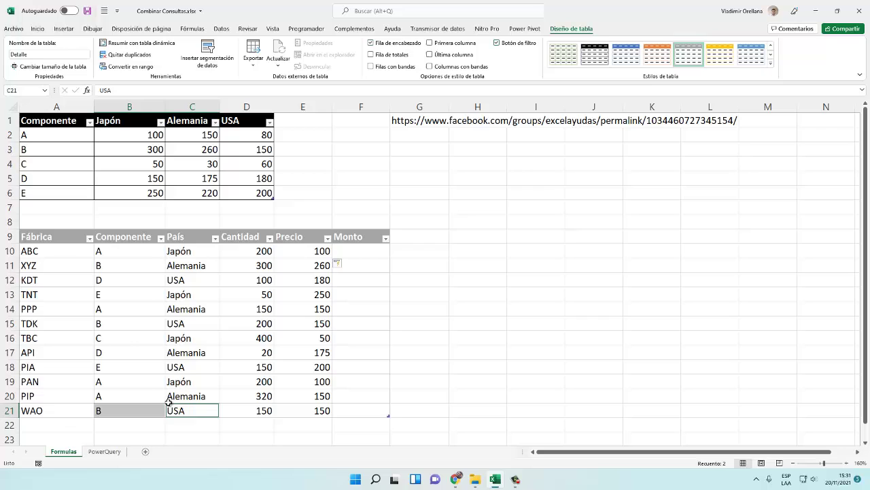
pyautogui.click(37, 146)
pyautogui.keyDown('ctrl'); pyautogui.click(230, 150); pyautogui.keyUp('ctrl')
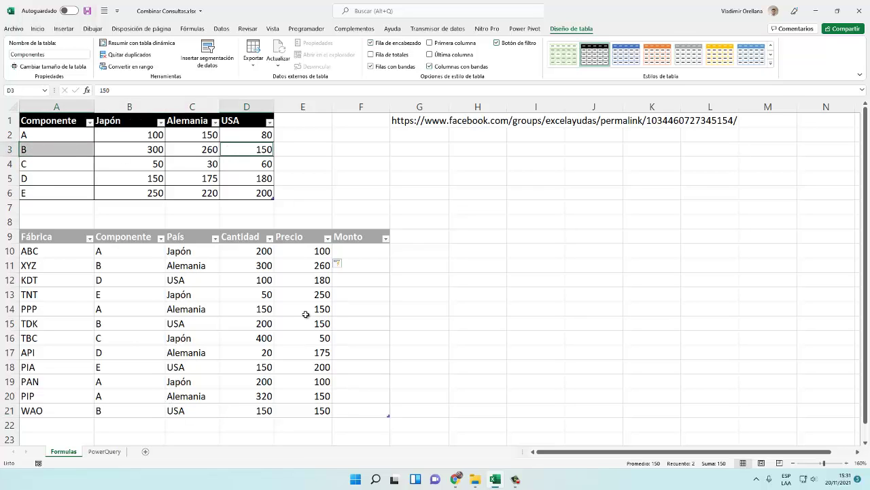
pyautogui.click(225, 308)
pyautogui.click(178, 309)
pyautogui.keyDown('ctrl'); pyautogui.click(134, 307); pyautogui.keyUp('ctrl')
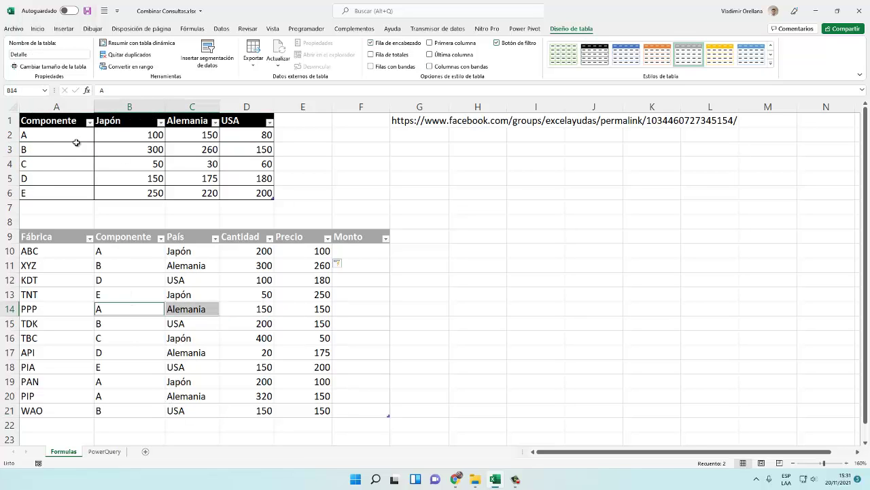
pyautogui.click(61, 140)
pyautogui.keyDown('ctrl'); pyautogui.click(187, 145); pyautogui.keyUp('ctrl')
pyautogui.keyDown('ctrl'); pyautogui.click(198, 135); pyautogui.keyUp('ctrl')
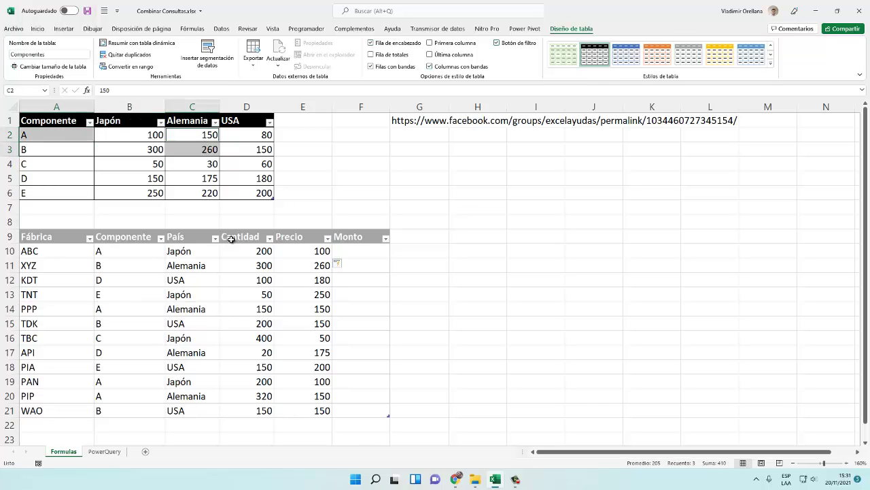
pyautogui.click(198, 306)
pyautogui.click(364, 238)
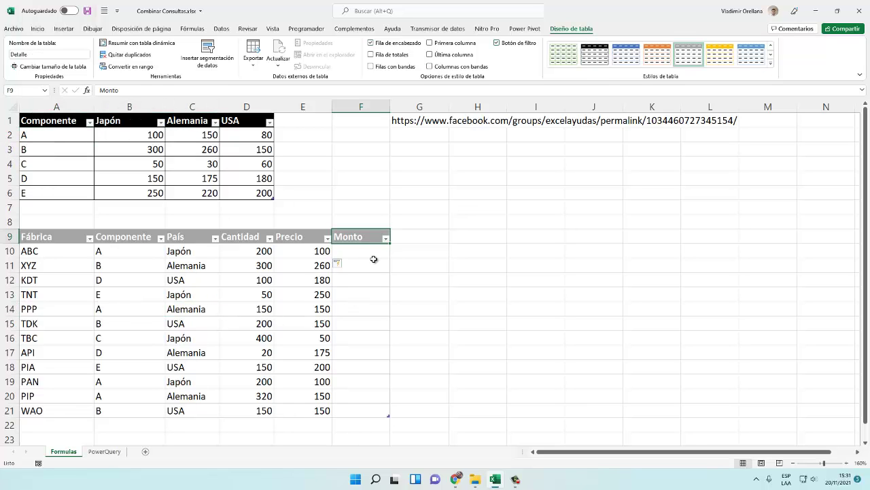
pyautogui.click(370, 252)
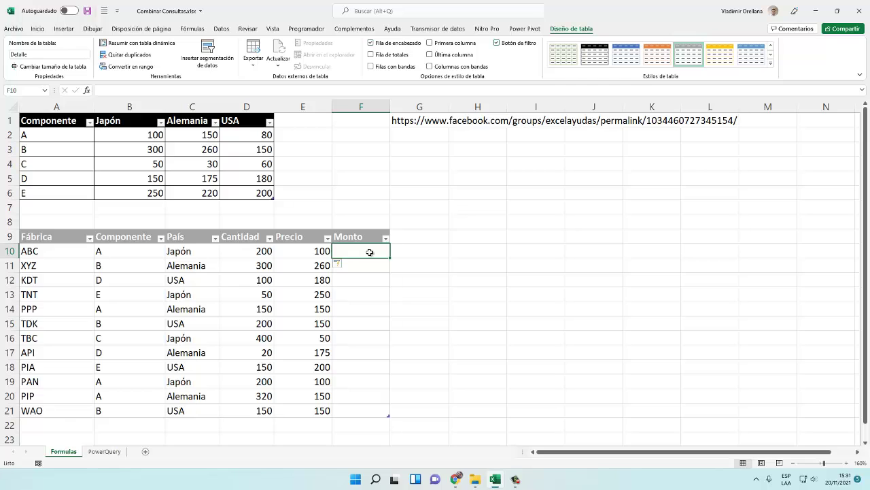
pyautogui.write('=')
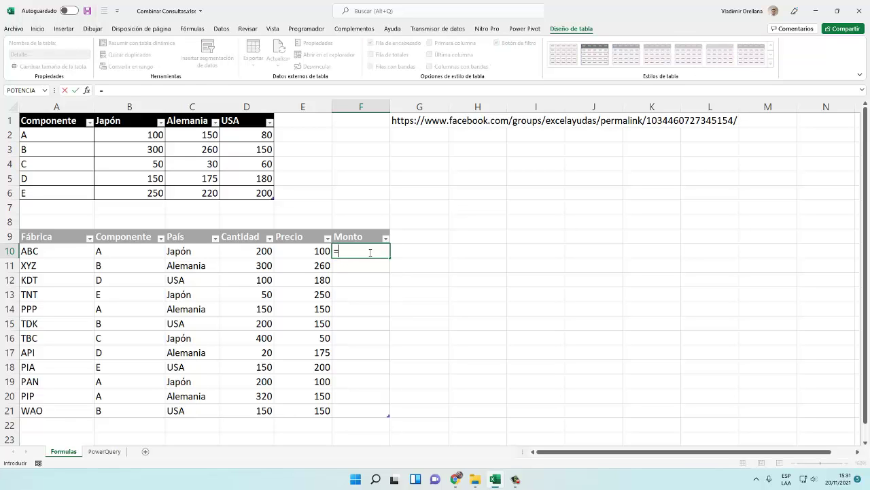
pyautogui.press('Left')
pyautogui.press('Left')
pyautogui.write('*')
pyautogui.press('Left')
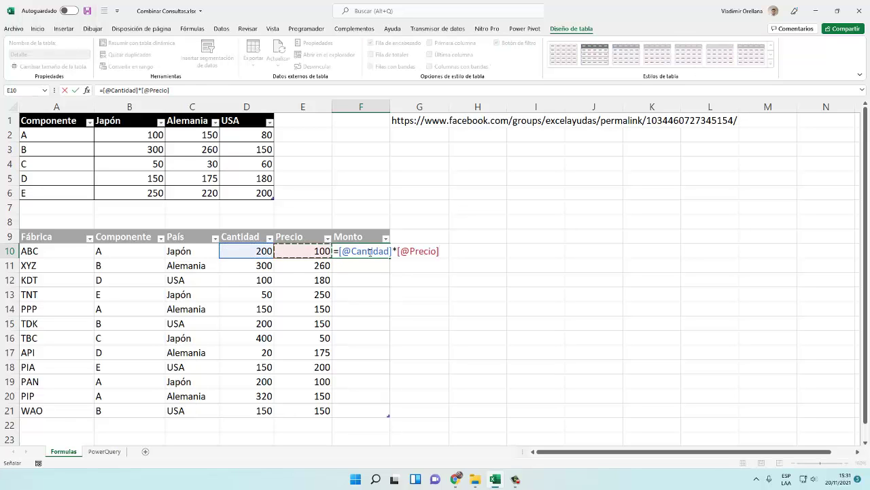
pyautogui.press('Return')
pyautogui.click(370, 252)
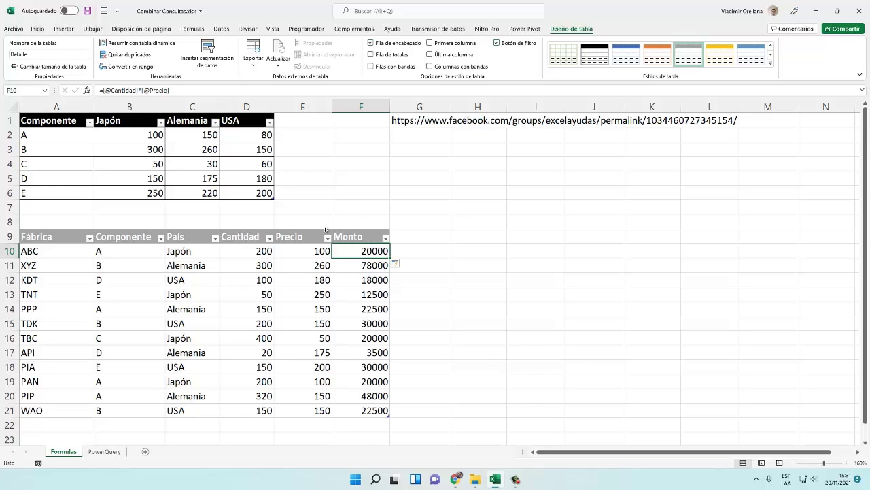
# Examine the INDICE and COINCIDIR formula of the Precio column in E10 without changing it
pyautogui.click(320, 249)
pyautogui.doubleClick(312, 251)
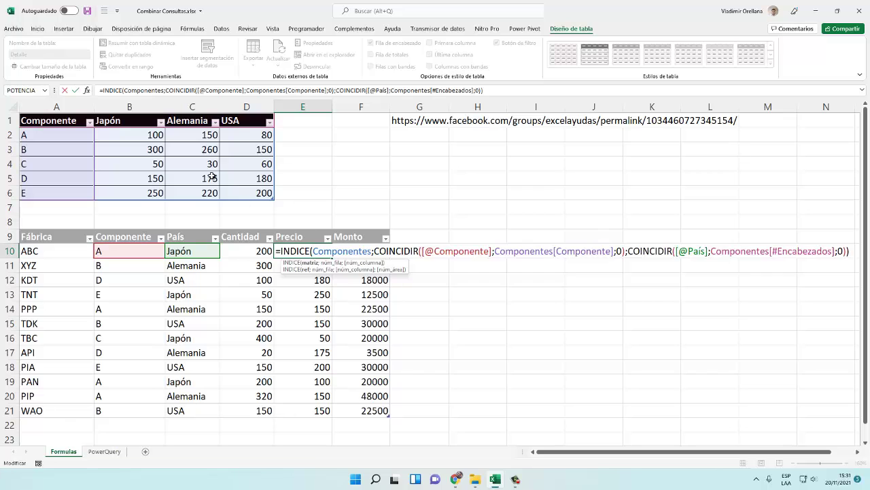
pyautogui.press('Escape')
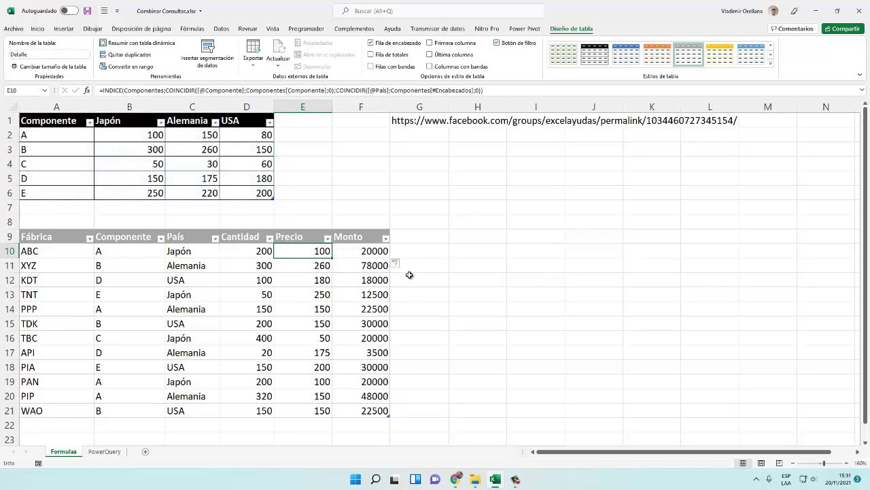
# Begin an INDICE formula in G10 with the absolute range $A$2:$D$6 and start a COINCIDIR function as its row argument
pyautogui.click(431, 251)
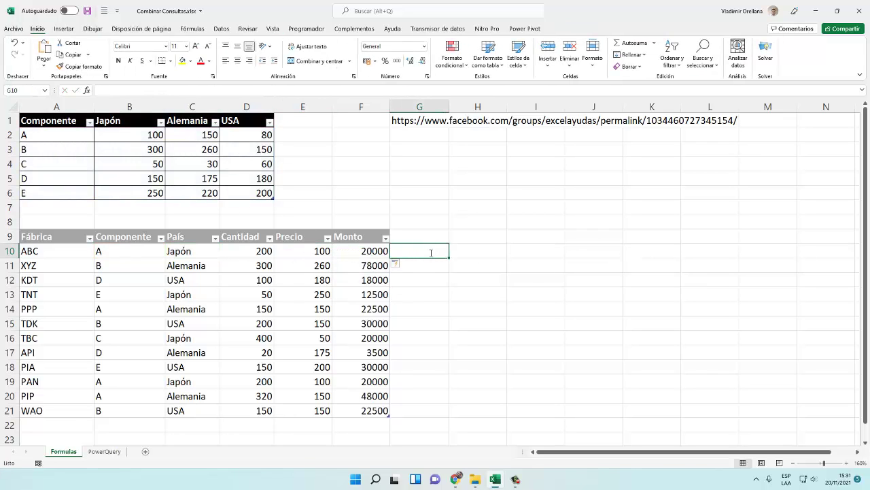
pyautogui.write('=INDICE8')
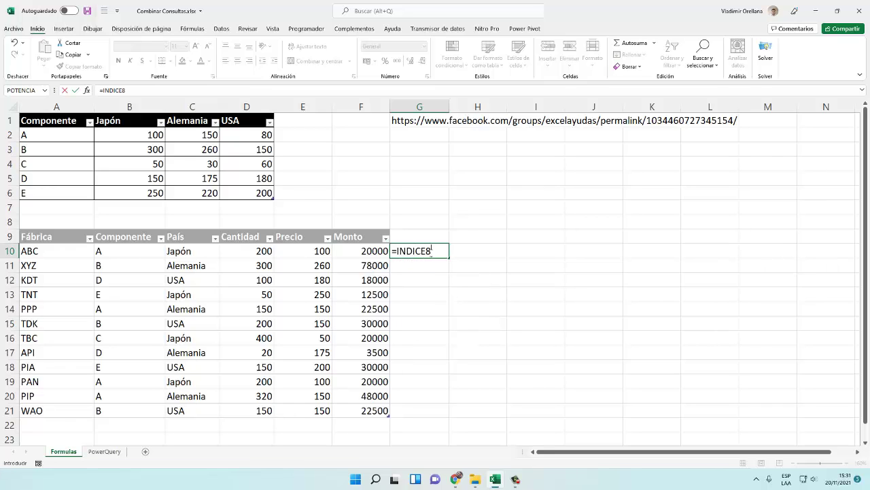
pyautogui.press('BackSpace')
pyautogui.write('(')
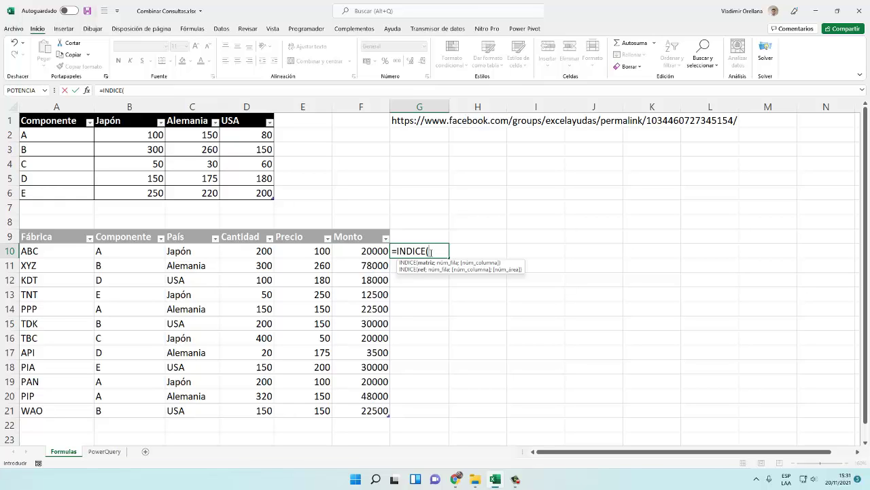
pyautogui.write('A2')
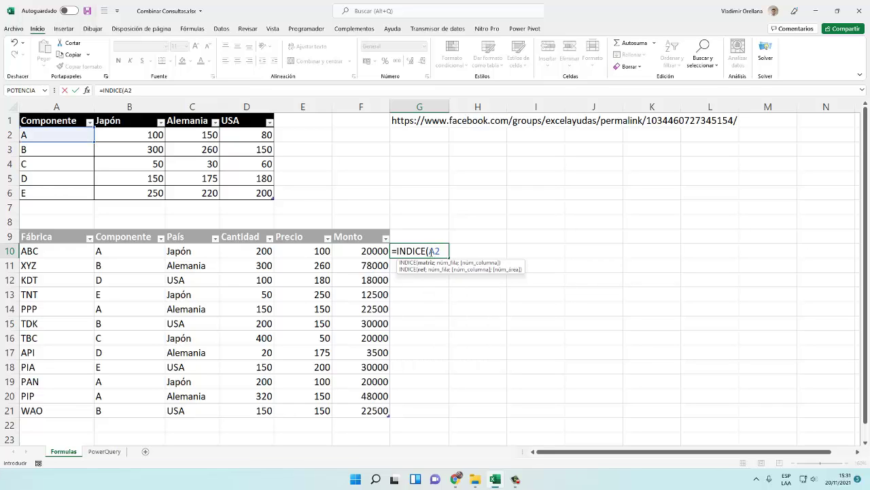
pyautogui.press('F4')
pyautogui.write(':D6')
pyautogui.press('F4')
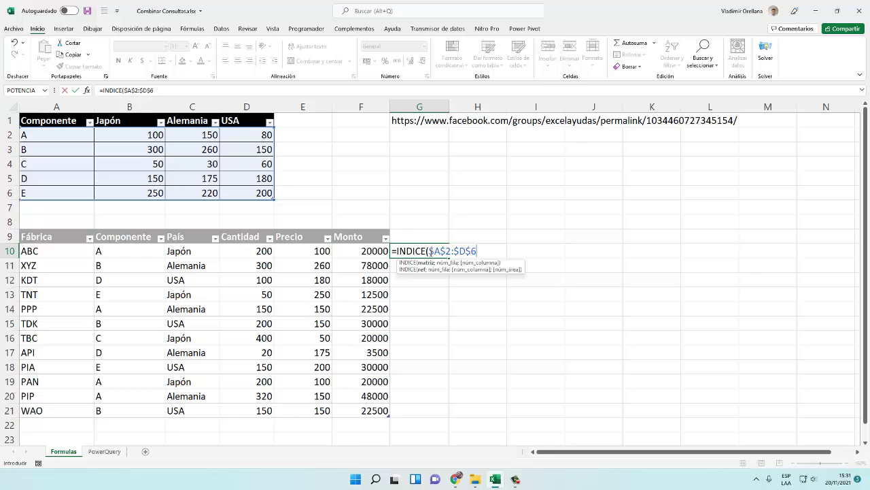
pyautogui.write(';')
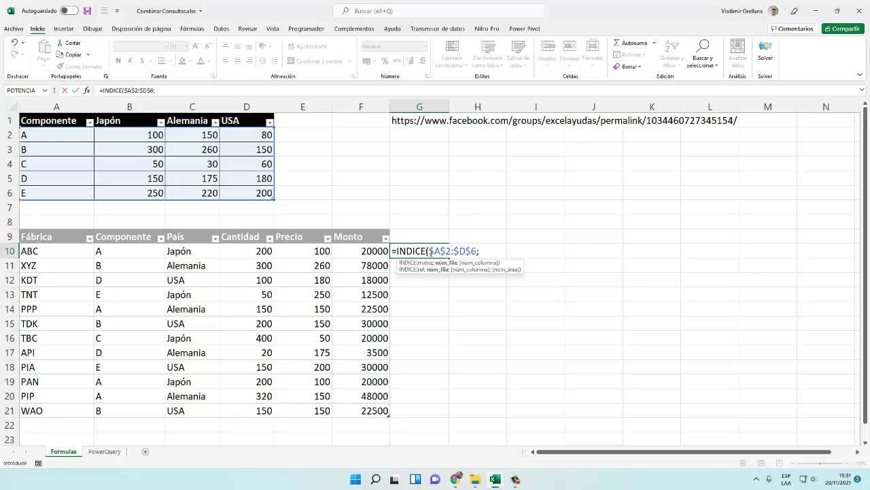
pyautogui.write('COINCIDIR(')
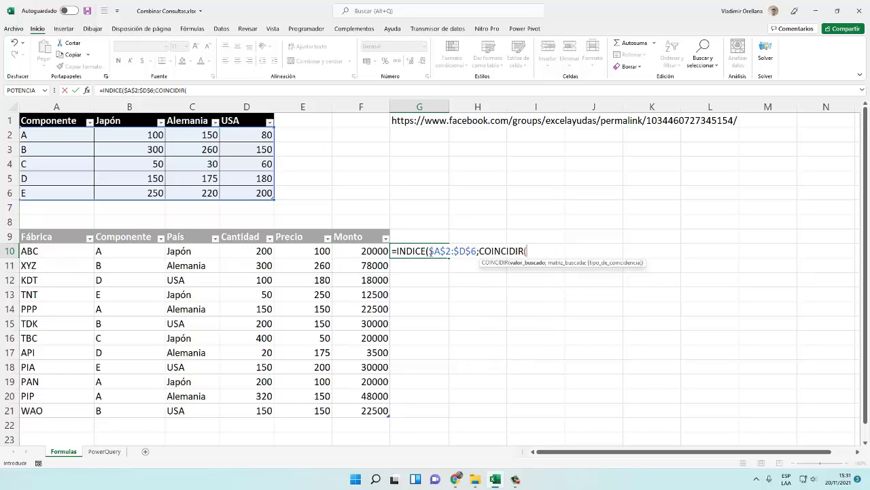
pyautogui.press('Left')
pyautogui.press('Left')
pyautogui.press('Left')
pyautogui.press('Left')
pyautogui.press('Left')
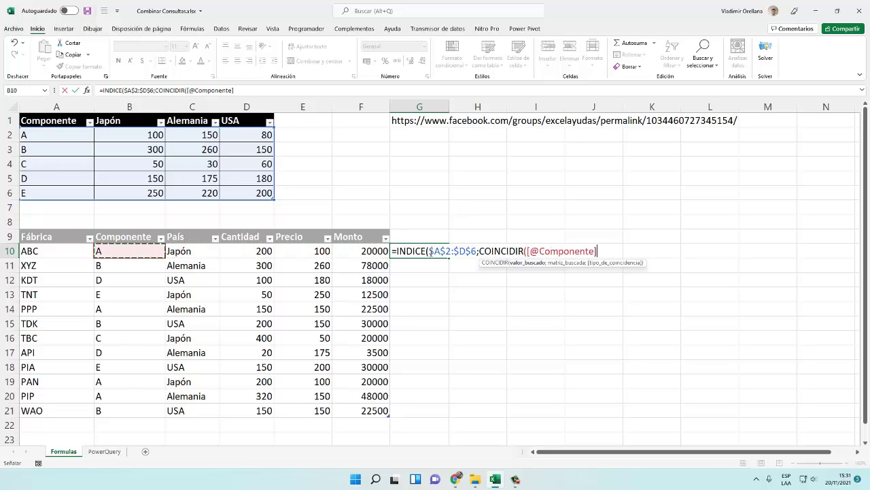
pyautogui.press('BackSpace')
pyautogui.press('BackSpace')
pyautogui.press('BackSpace')
pyautogui.press('BackSpace')
pyautogui.press('BackSpace')
pyautogui.press('BackSpace')
pyautogui.press('BackSpace')
pyautogui.press('BackSpace')
pyautogui.press('BackSpace')
pyautogui.press('BackSpace')
pyautogui.press('BackSpace')
pyautogui.press('BackSpace')
pyautogui.press('BackSpace')
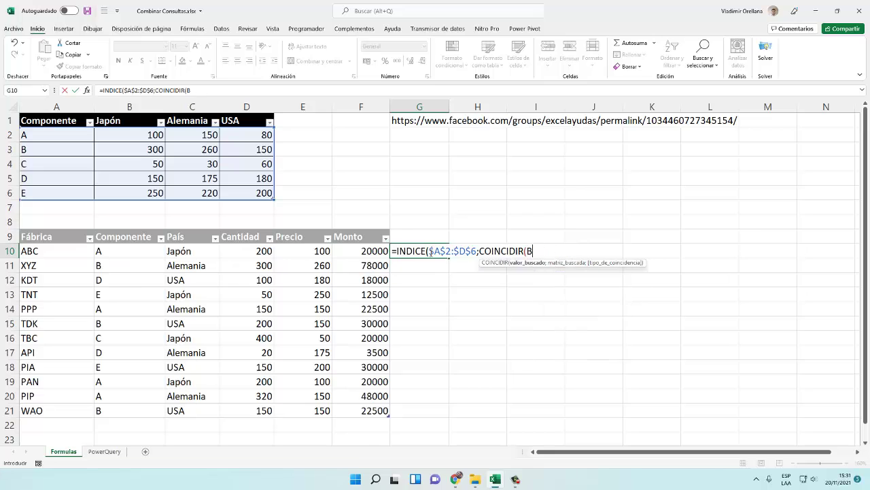
# Complete the row argument as COINCIDIR(B10;$A$2:$A$6;0) and start a second COINCIDIR function as the column argument
pyautogui.write('B10;')
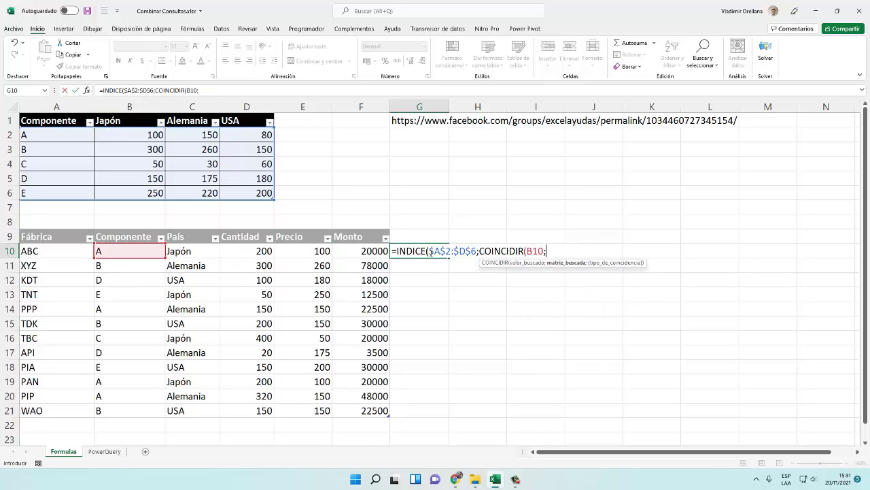
pyautogui.write('A2')
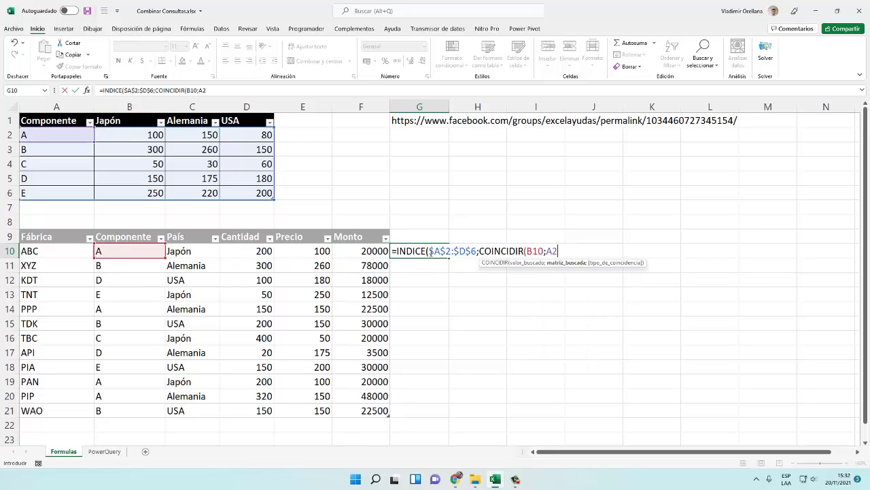
pyautogui.press('F4')
pyautogui.write(':A6')
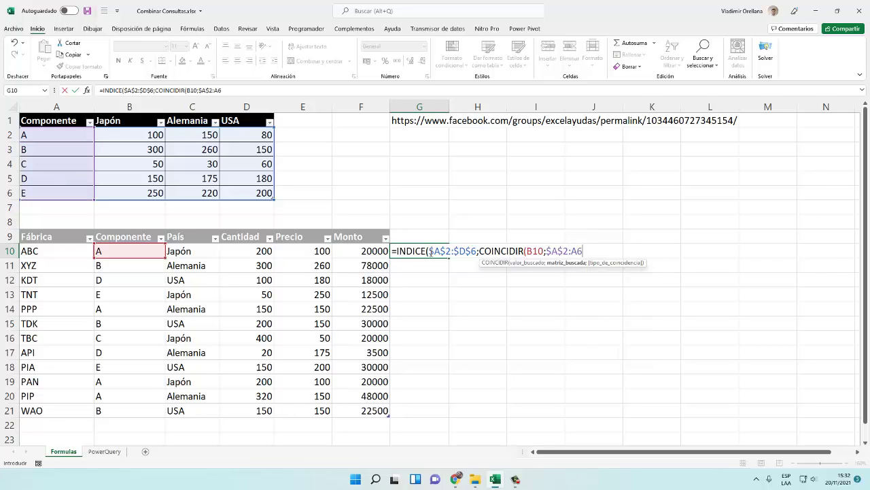
pyautogui.press('F4')
pyautogui.write(';0)')
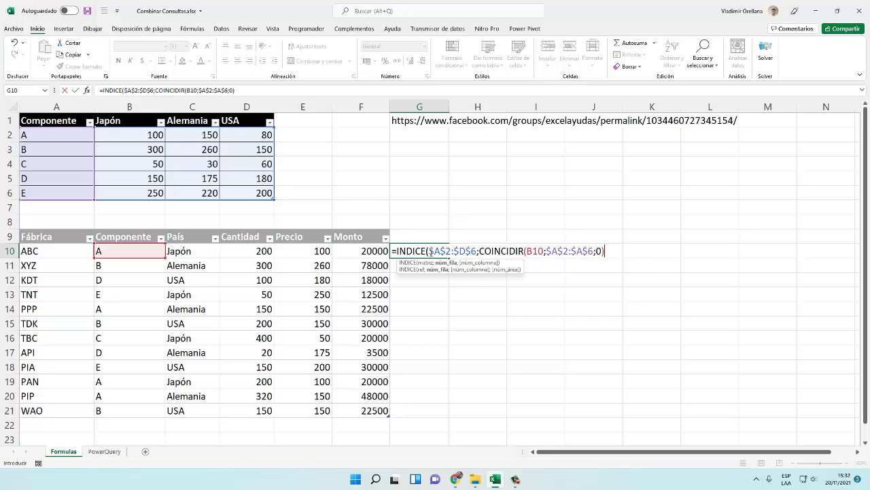
pyautogui.write(';COINCIDIR(')
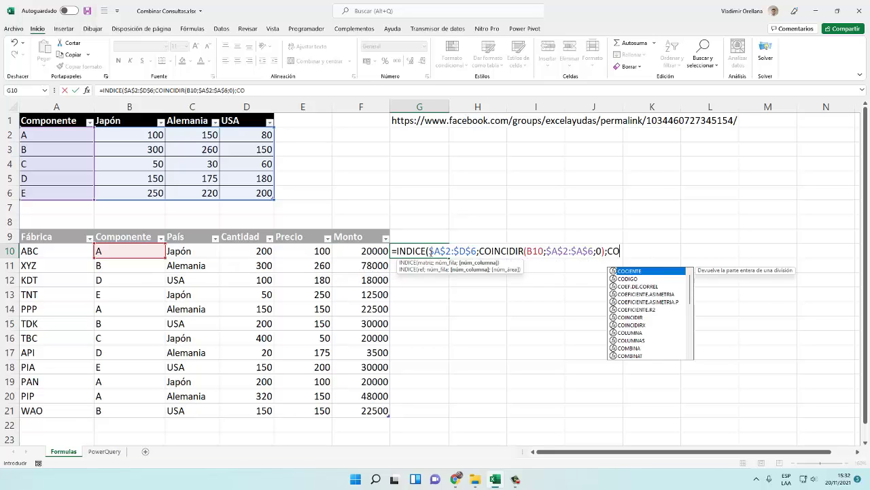
pyautogui.press('Left')
pyautogui.press('Left')
pyautogui.press('Left')
pyautogui.press('Left')
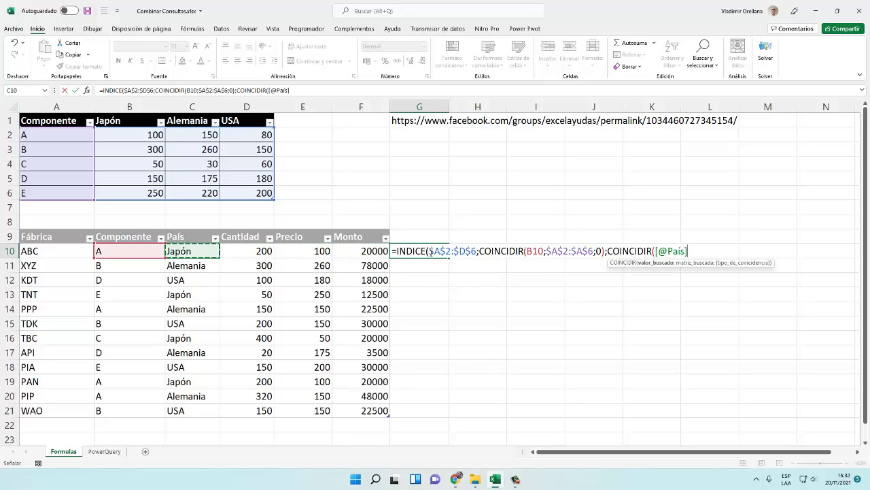
pyautogui.press('BackSpace')
pyautogui.press('BackSpace')
pyautogui.press('BackSpace')
pyautogui.press('BackSpace')
pyautogui.press('BackSpace')
pyautogui.press('BackSpace')
pyautogui.press('BackSpace')
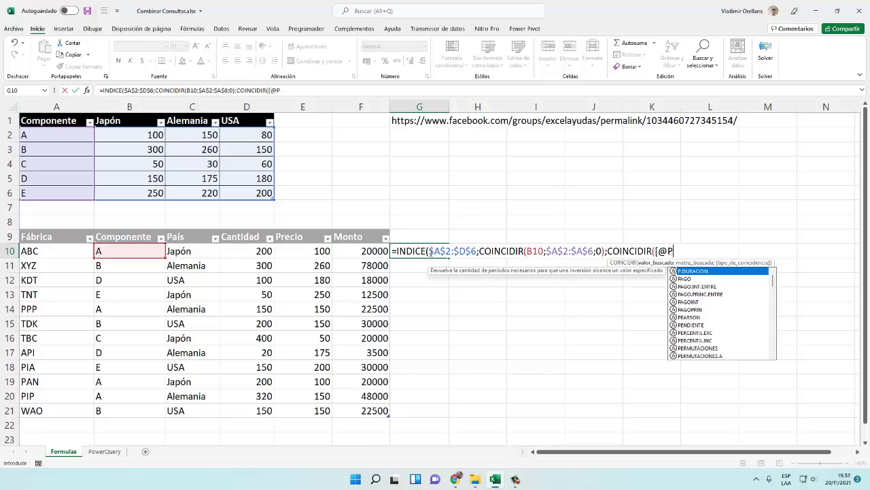
# Complete the column argument as COINCIDIR(C10;$A$1:$D$1;0) and enter the finished INDICE formula in column G
pyautogui.write('C10')
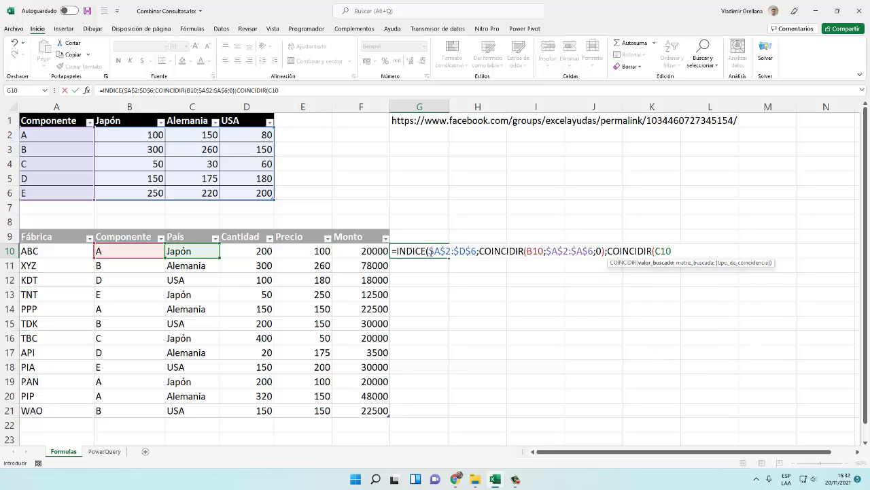
pyautogui.write(';A')
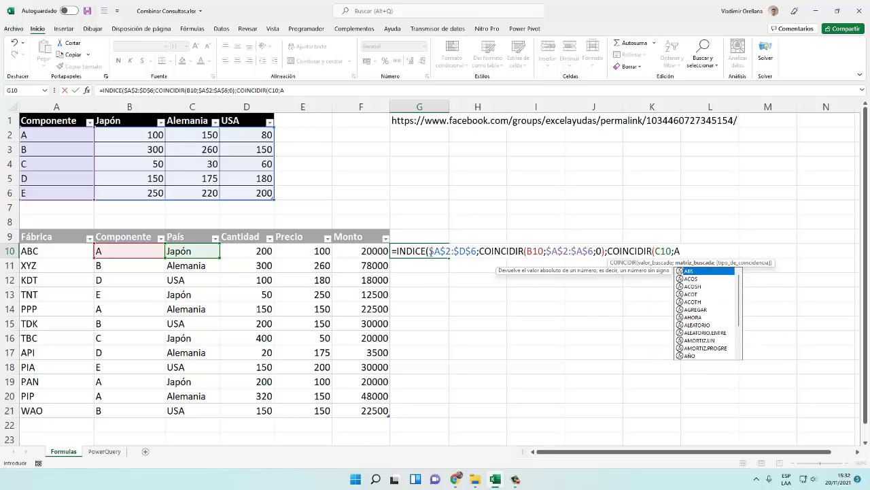
pyautogui.write('1')
pyautogui.press('F4')
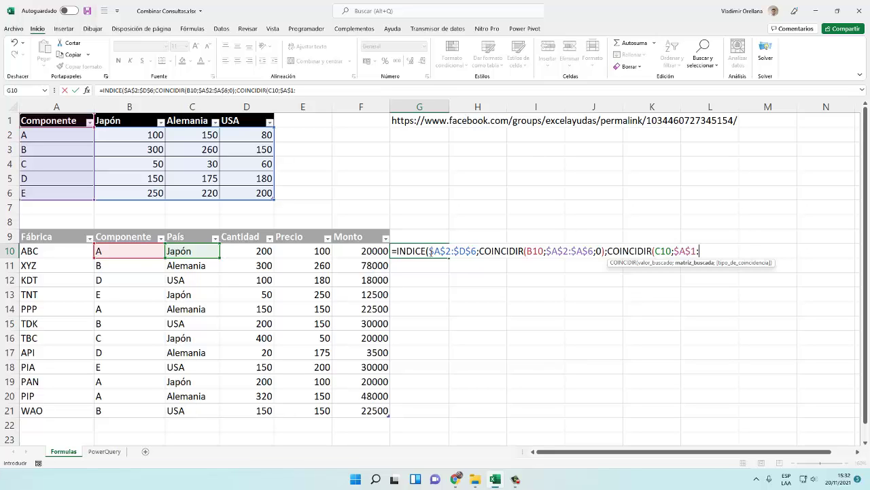
pyautogui.write(':D1')
pyautogui.press('F4')
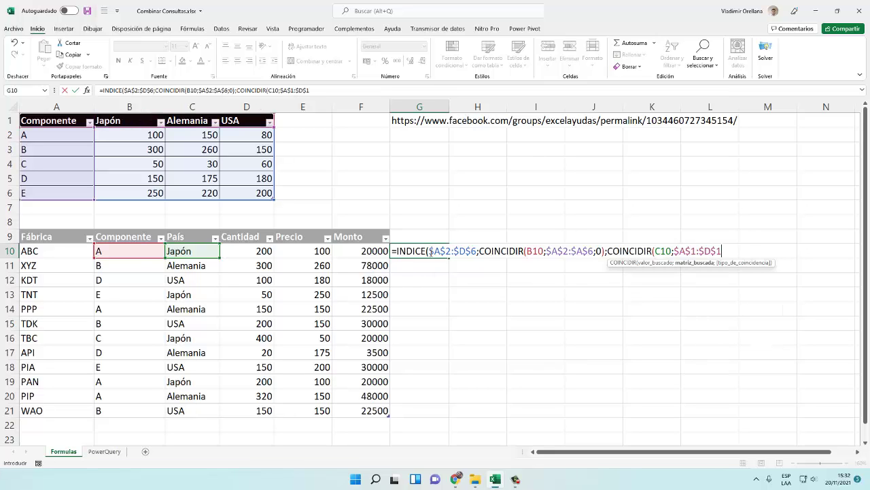
pyautogui.write(';0))')
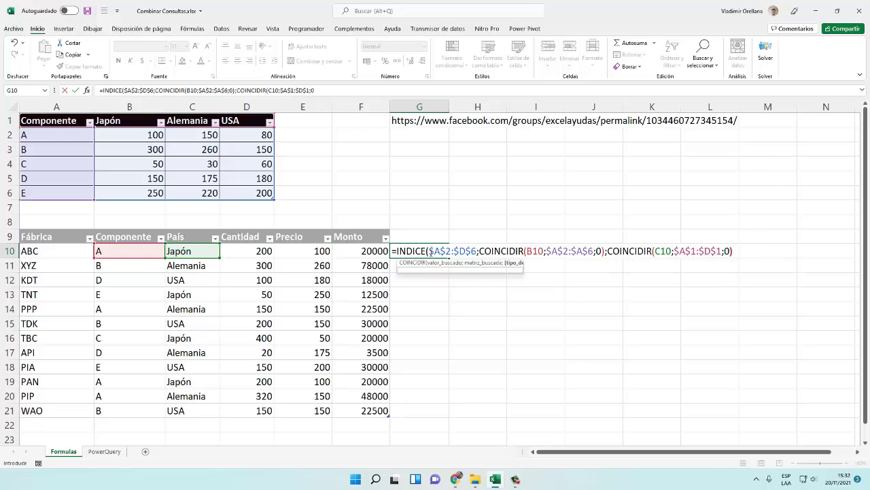
pyautogui.press('Return')
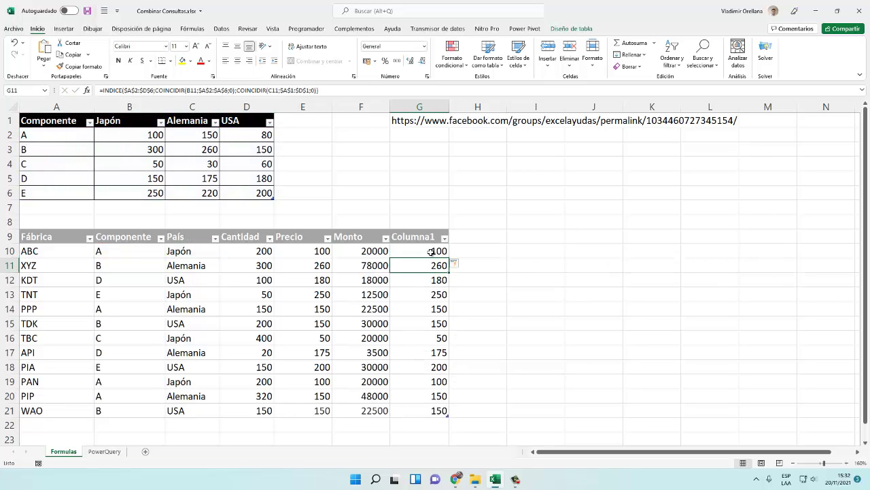
pyautogui.click(427, 297)
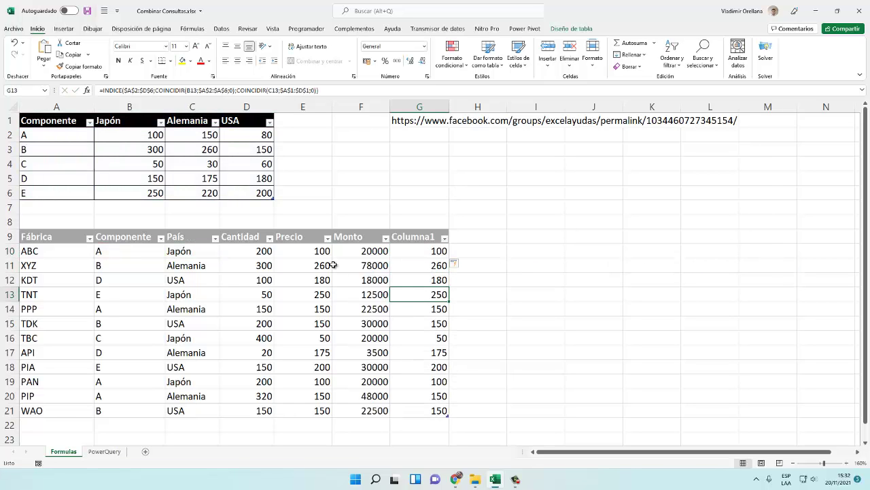
pyautogui.click(456, 253)
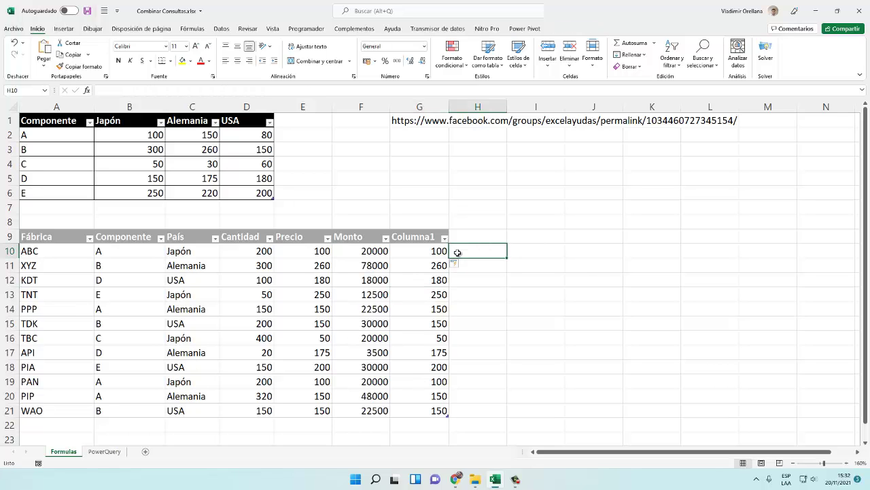
pyautogui.write('=')
pyautogui.press('Left')
pyautogui.press('Left')
pyautogui.press('Left')
pyautogui.write('*')
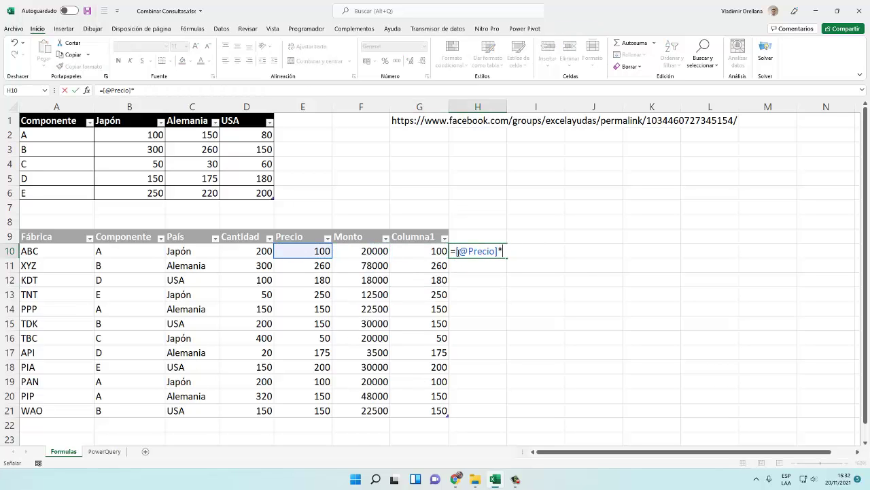
pyautogui.press('Left')
pyautogui.press('Return')
# Rename the Columna1 header in G9 as PrecioMatri
pyautogui.press('Up')
pyautogui.press('Up')
pyautogui.press('Left')
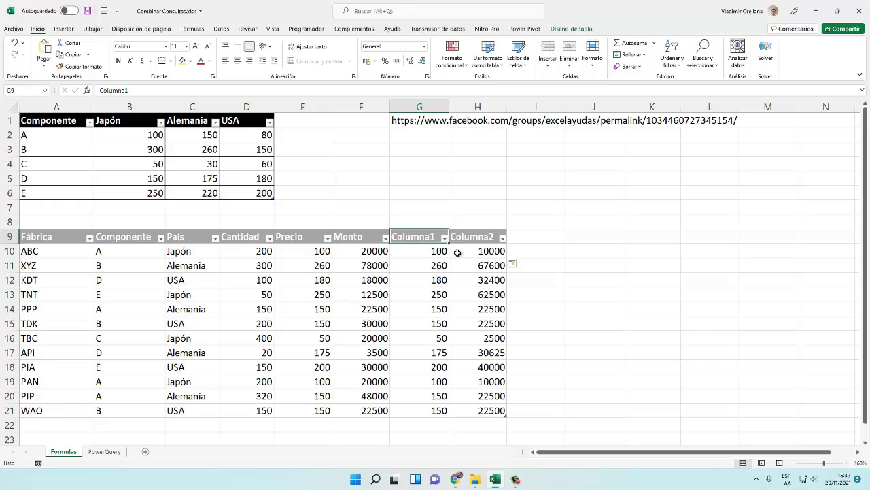
pyautogui.write('pREC')
pyautogui.press('BackSpace')
pyautogui.press('BackSpace')
pyautogui.press('BackSpace')
pyautogui.press('BackSpace')
pyautogui.write('Pr')
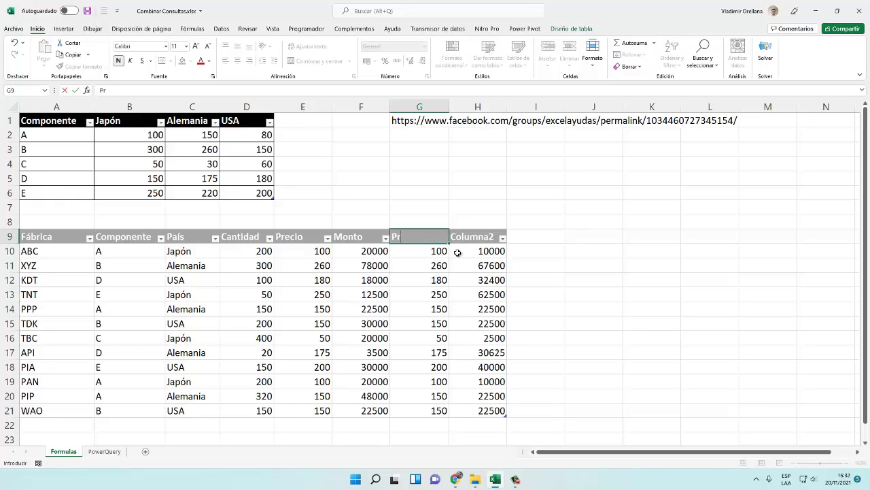
pyautogui.write('ecioMatri')
pyautogui.press('Tab')
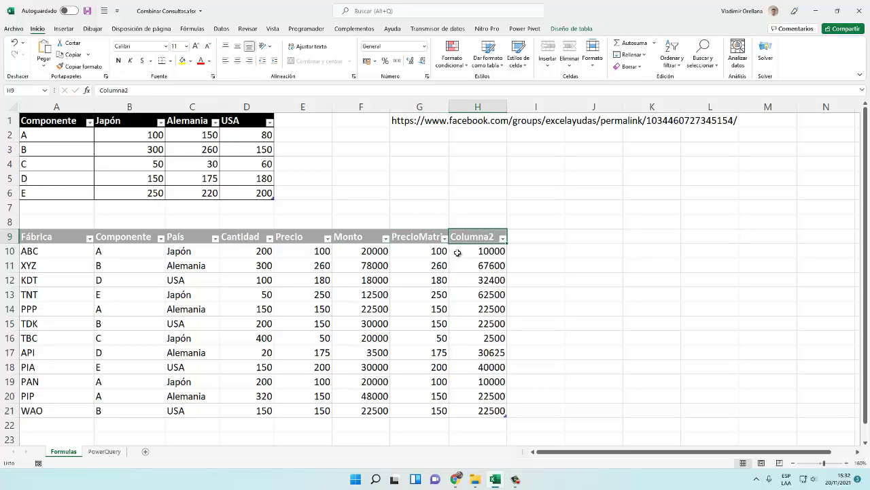
# Clear the calculated values and the header text from column H of the detail table
pyautogui.write('M;on')
pyautogui.press('Escape')
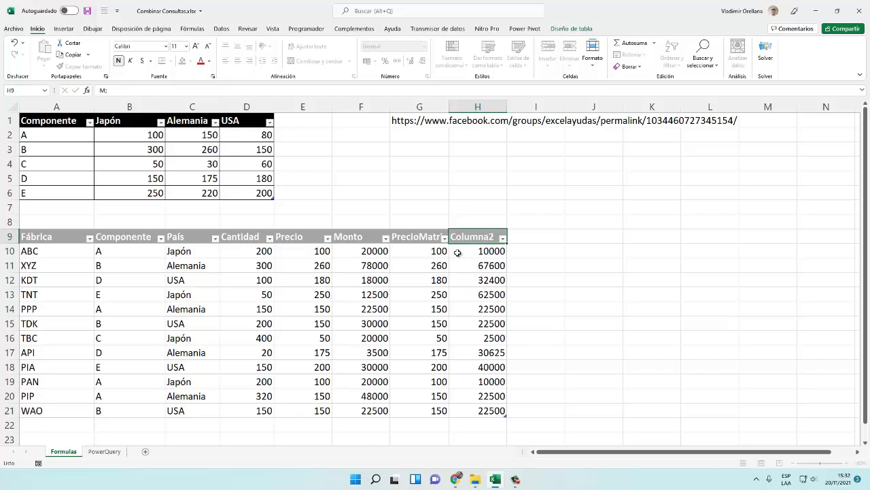
pyautogui.hotkey('ctrl', 'shift', 'Down')
pyautogui.press('Delete')
pyautogui.press('Left')
pyautogui.press('Left')
pyautogui.press('Right')
pyautogui.write('0')
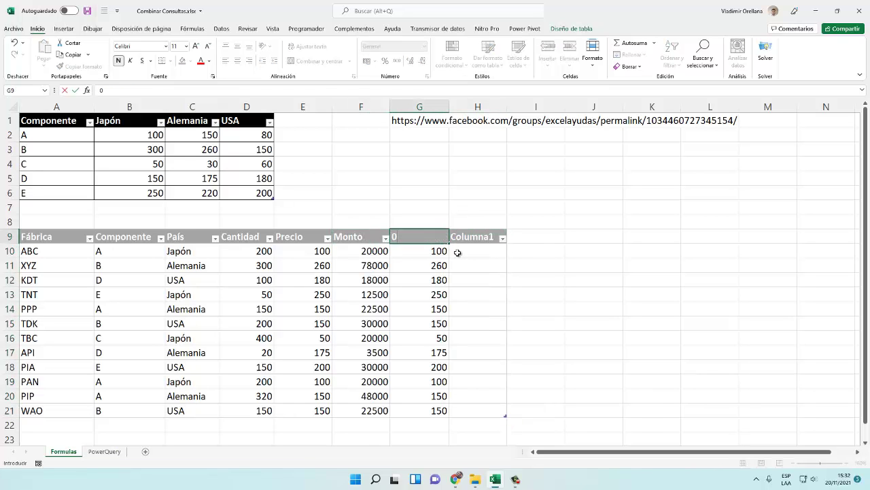
pyautogui.press('Escape')
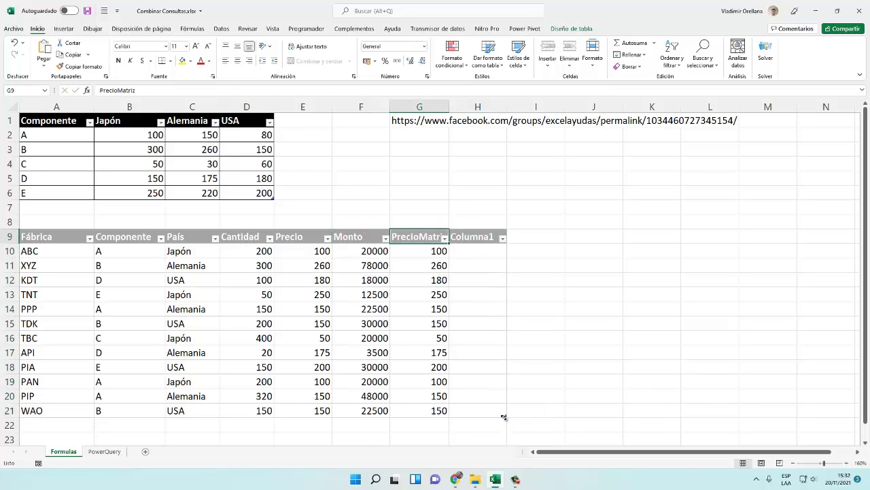
# Shrink the detail table so that it ends at column G, row 21
pyautogui.moveTo(470, 421); pyautogui.dragTo(450, 426)
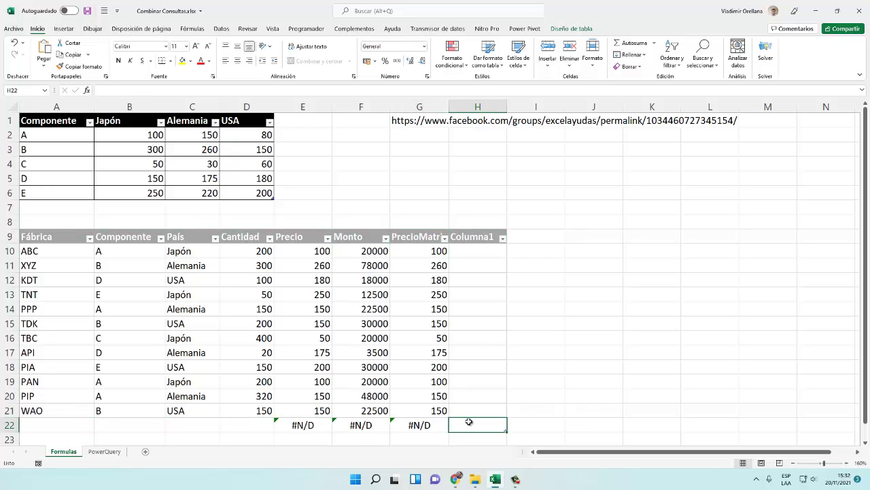
pyautogui.hotkey('ctrl', 'z')
pyautogui.moveTo(502, 416); pyautogui.dragTo(464, 412)
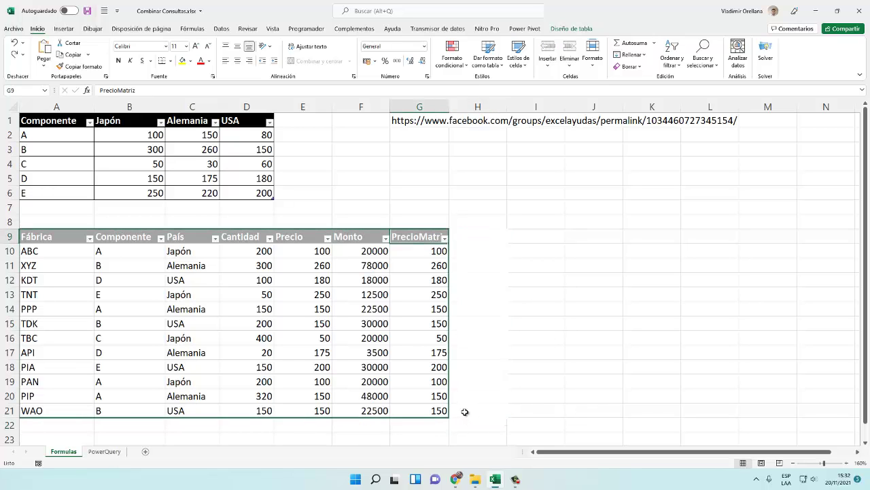
# Rename the Precio header in E9 as PrecioTabla and view the formula in E10
pyautogui.click(472, 238)
pyautogui.click(351, 223)
pyautogui.click(347, 254)
pyautogui.click(354, 235)
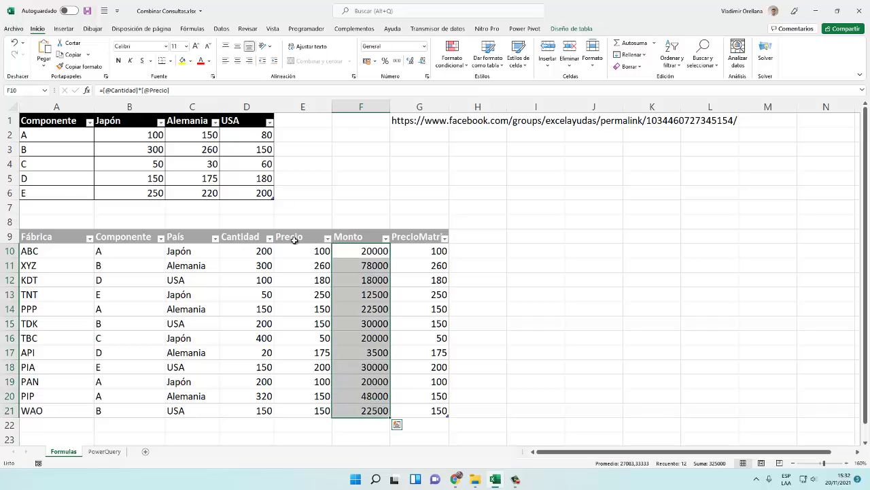
pyautogui.doubleClick(306, 236)
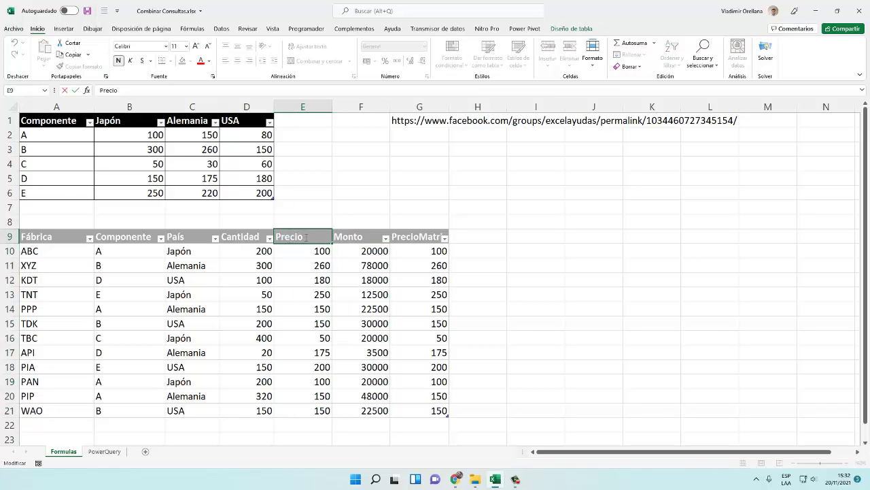
pyautogui.write('Tabla')
pyautogui.press('Return')
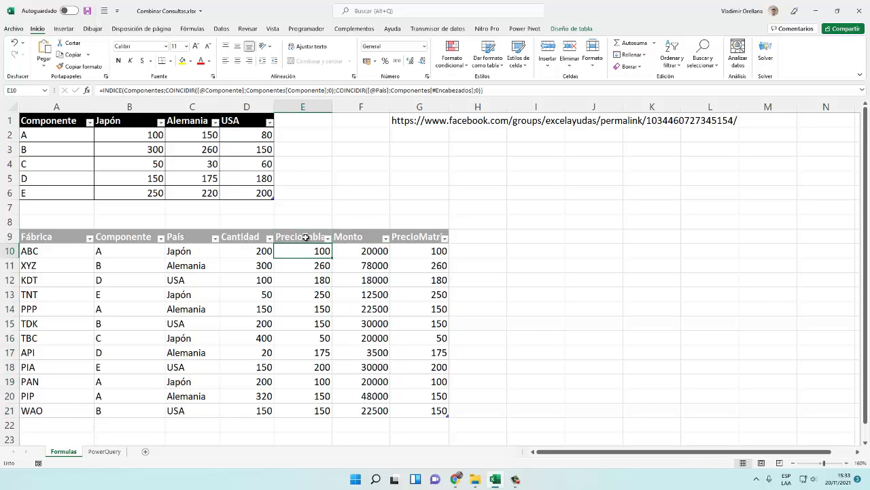
pyautogui.press('F2')
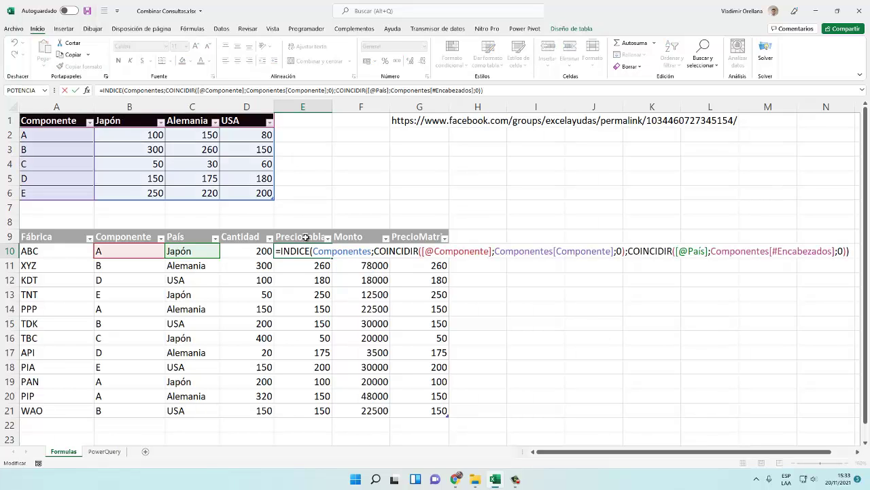
pyautogui.press('Escape')
# Add component F in row 7 of the price table with 60 for Japón, 70 for Alemania and 80 for USA
pyautogui.press('Left')
pyautogui.press('Left')
pyautogui.press('Left')
pyautogui.press('Left')
pyautogui.press('Up')
pyautogui.press('Up')
pyautogui.press('Up')
pyautogui.write('f')
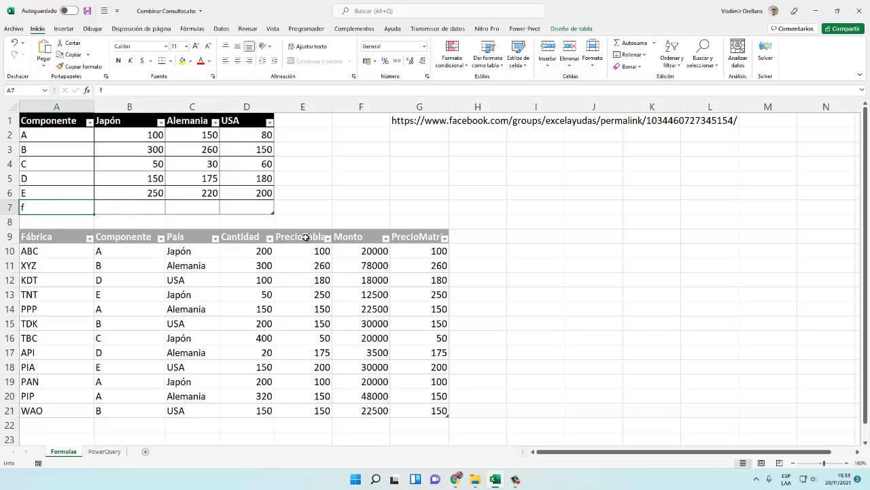
pyautogui.press('Tab')
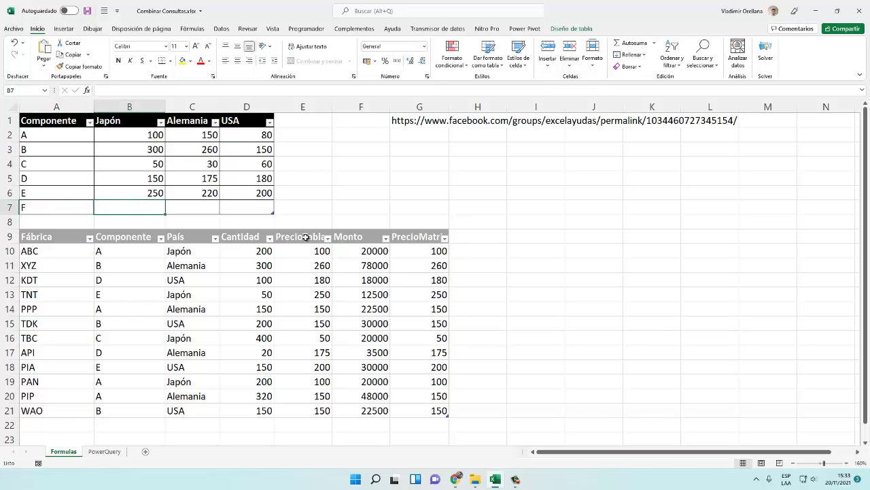
pyautogui.write('60')
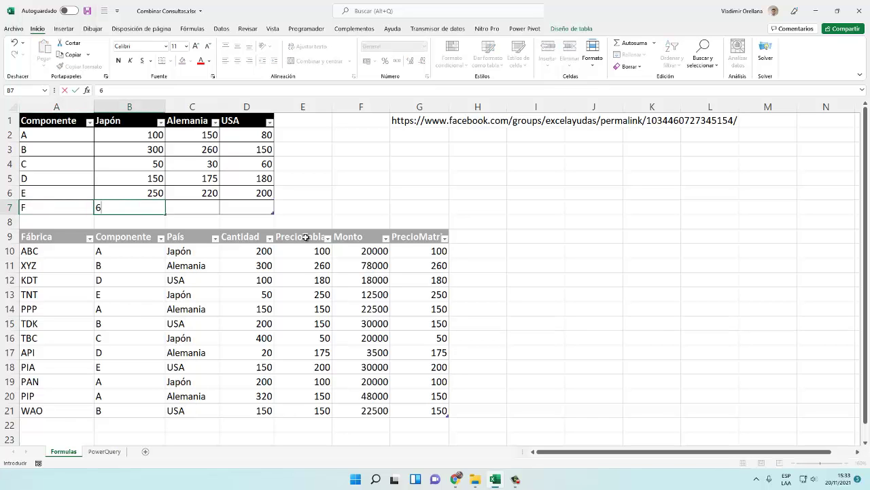
pyautogui.press('Tab')
pyautogui.write('70')
pyautogui.press('Tab')
pyautogui.write('80')
pyautogui.press('Return')
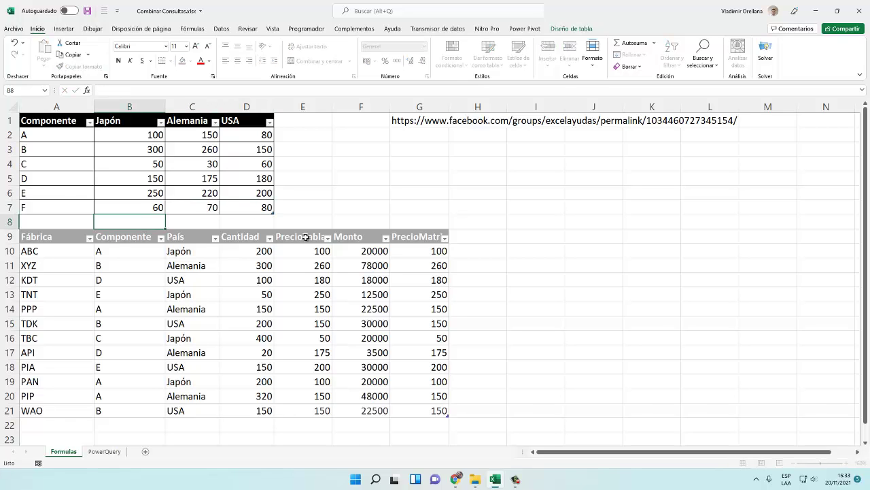
# Change the Componente values in B14 and B13 to F
pyautogui.press('Down')
pyautogui.press('Down')
pyautogui.press('Down')
pyautogui.press('Down')
pyautogui.press('Down')
pyautogui.press('Down')
pyautogui.write('F')
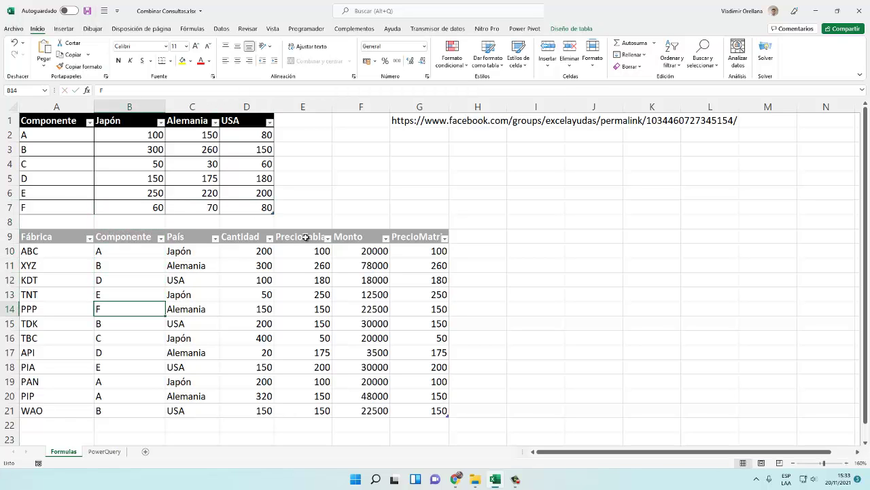
pyautogui.press('Return')
pyautogui.press('Up')
pyautogui.press('Up')
pyautogui.write('F')
pyautogui.press('Return')
# Examine the cell ranges that the PrecioMatriz formula in G14 refers to
pyautogui.press('Right')
pyautogui.press('Right')
pyautogui.press('Right')
pyautogui.press('Right')
pyautogui.press('Right')
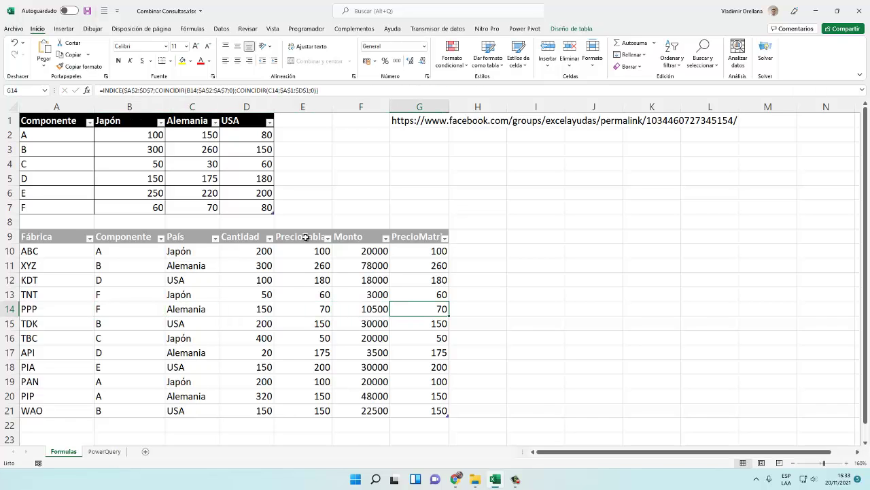
pyautogui.press('F2')
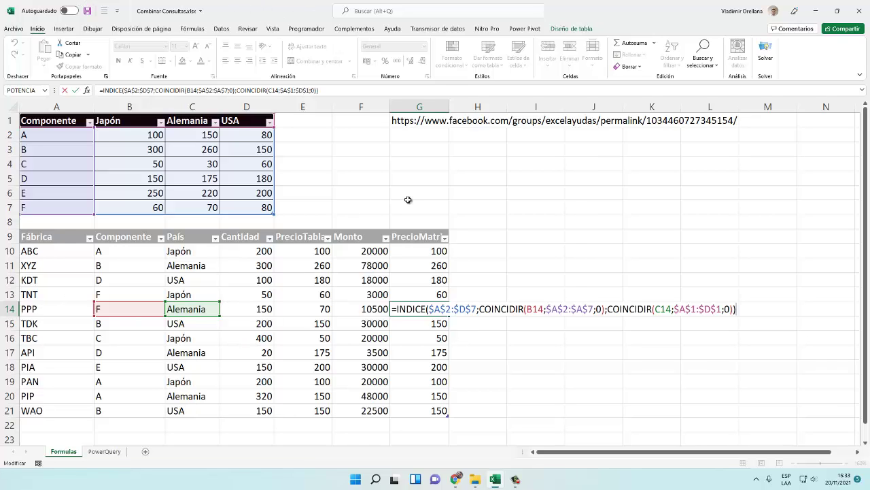
pyautogui.press('Escape')
# Undo the F entries in B13 and B14 and the added component F row in the price table
pyautogui.hotkey('ctrl', 'z')
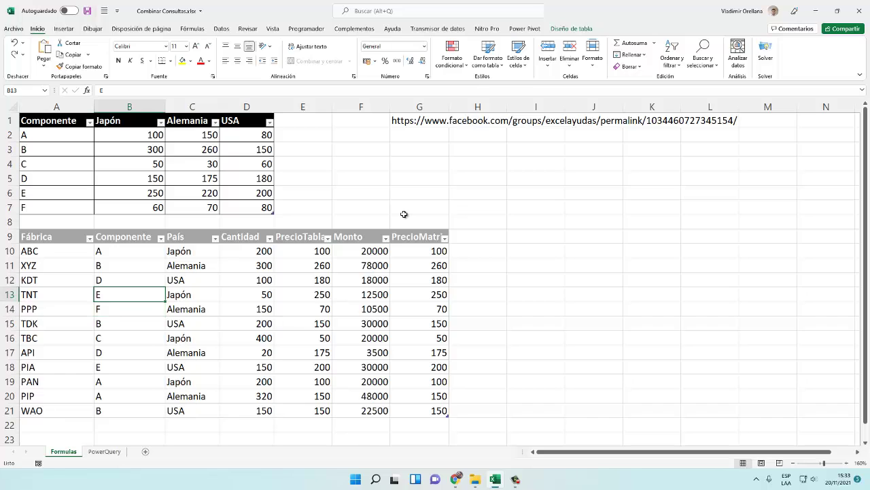
pyautogui.hotkey('ctrl', 'z')
pyautogui.hotkey('ctrl', 'z')
pyautogui.hotkey('ctrl', 'z')
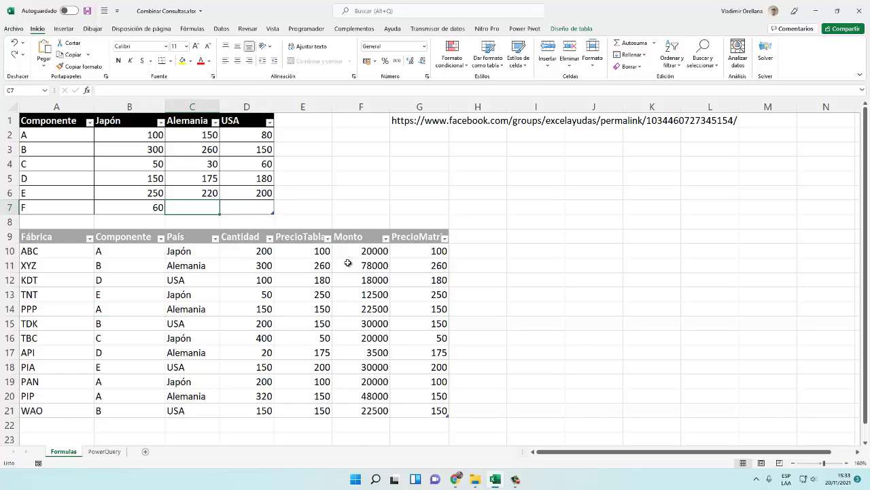
pyautogui.hotkey('ctrl', 'z')
pyautogui.hotkey('ctrl', 'z')
pyautogui.click(319, 325)
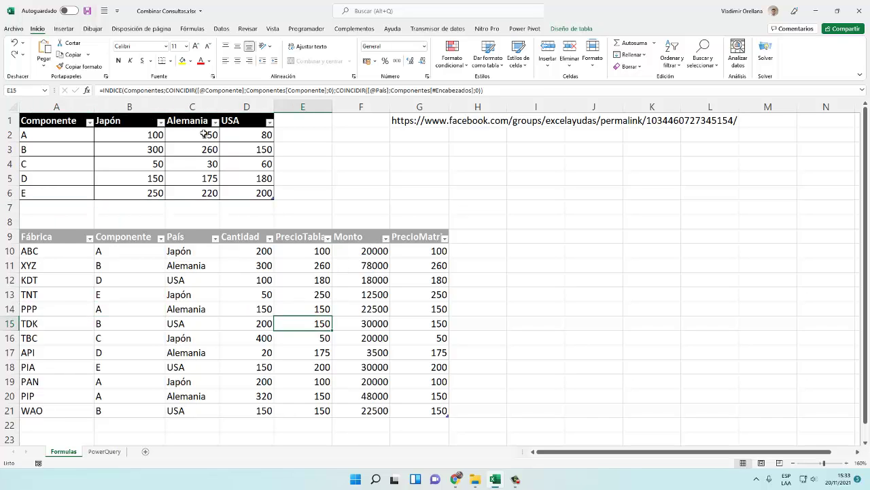
pyautogui.click(135, 151)
pyautogui.click(58, 152)
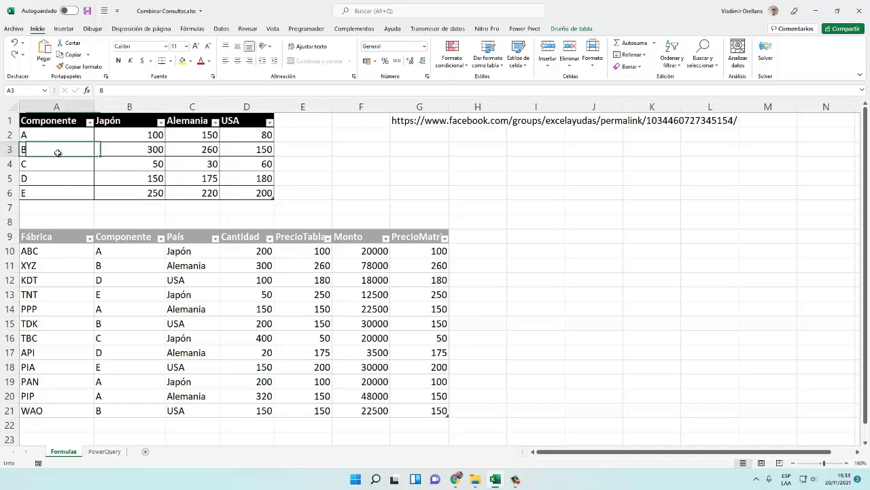
pyautogui.click(192, 266)
pyautogui.click(322, 310)
pyautogui.click(426, 249)
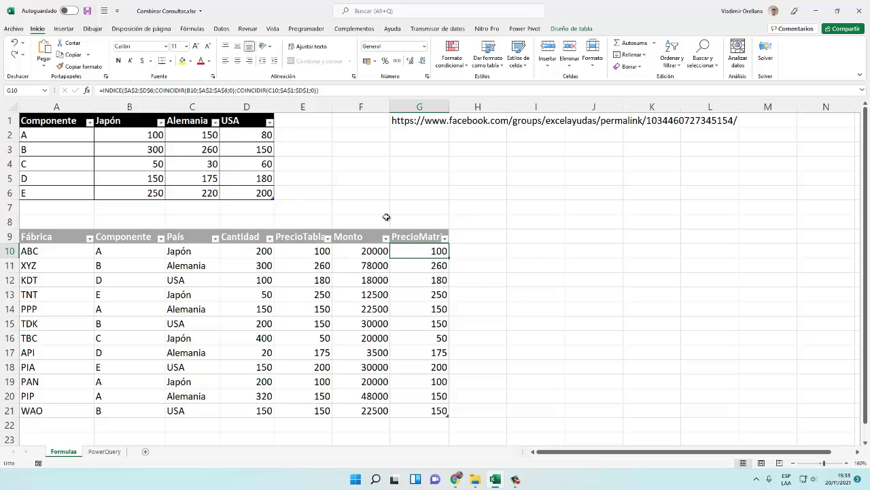
pyautogui.click(307, 253)
pyautogui.click(308, 298)
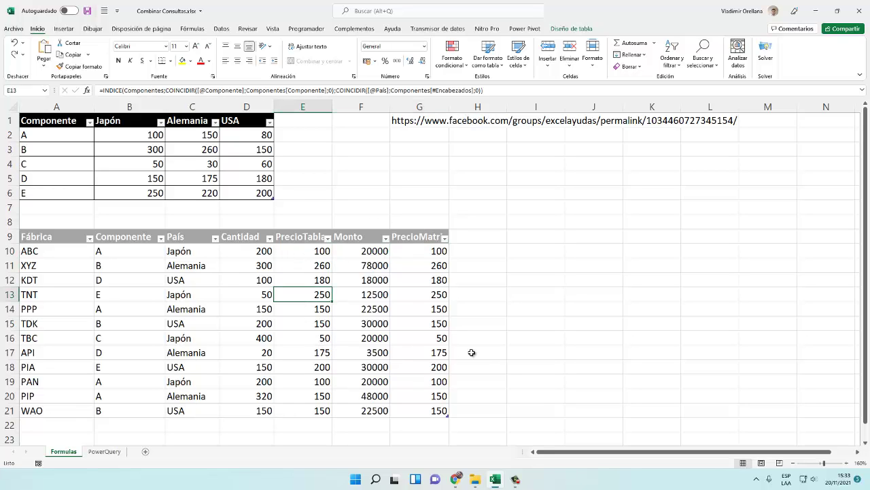
# Add two columns to the detail table, headed BUSCARV in H9 and BUSCARH in I9
pyautogui.click(471, 235)
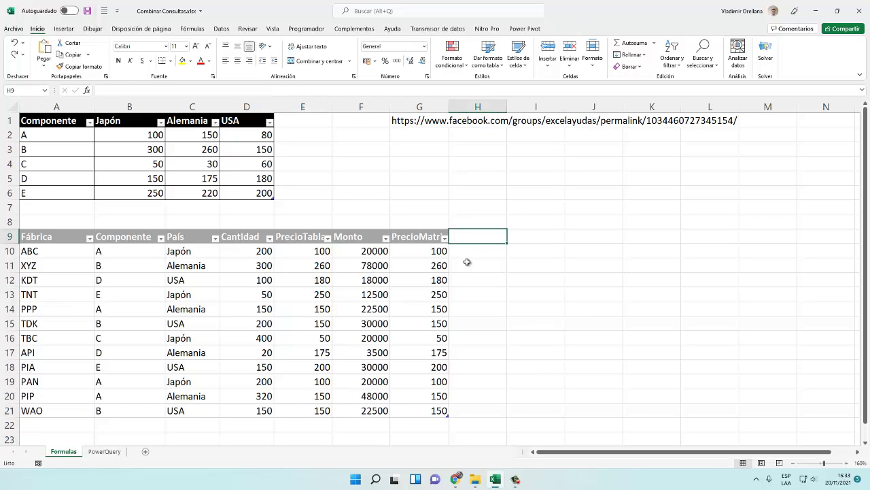
pyautogui.write('B')
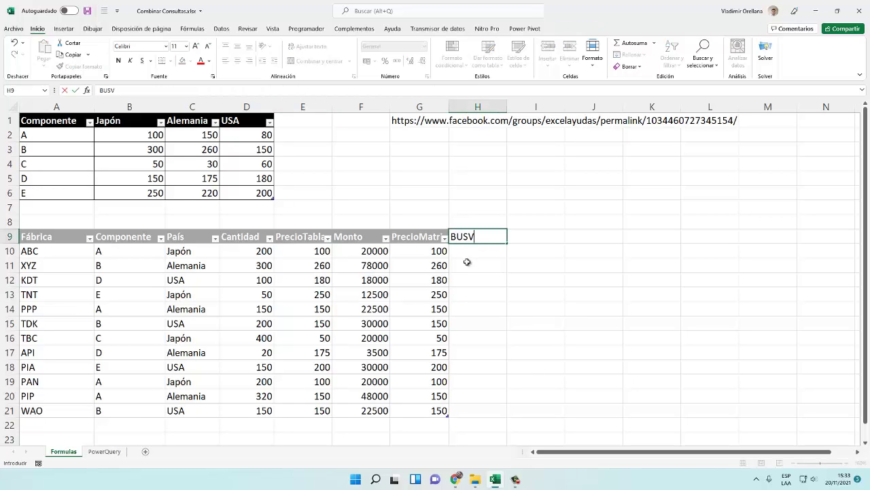
pyautogui.write('USCARV')
pyautogui.press('Tab')
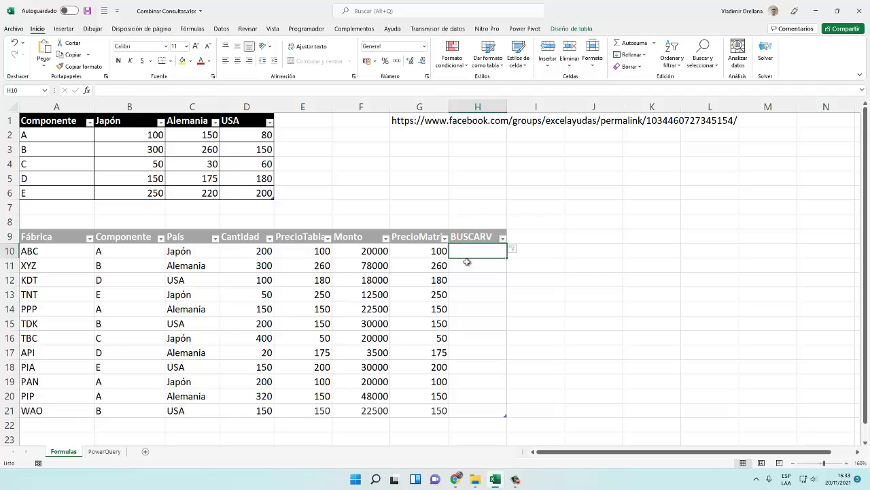
pyautogui.write('BUSCARH')
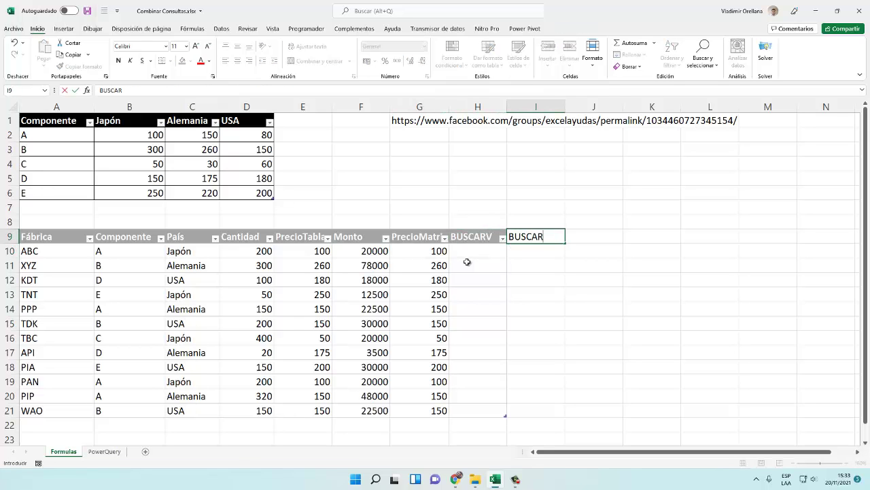
pyautogui.press('Return')
pyautogui.press('Right')
pyautogui.press('Up')
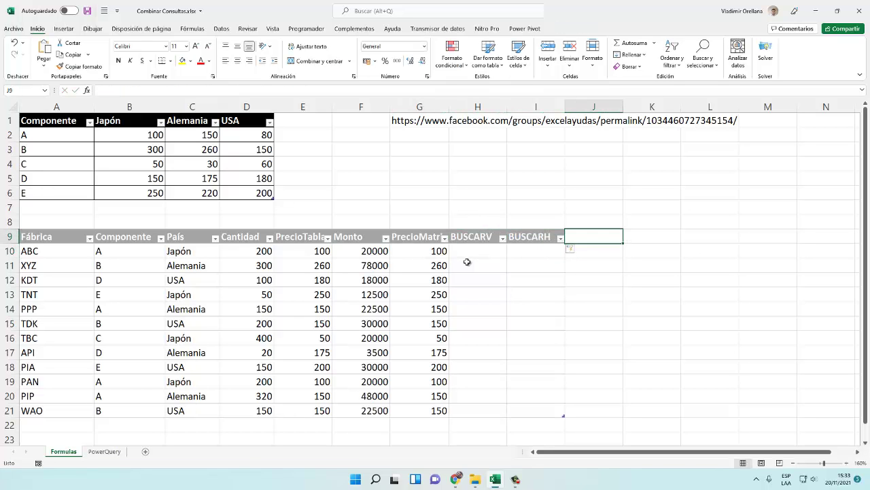
# Add another column to the detail table with the header BUSCARX in J9
pyautogui.write('BUSCAX')
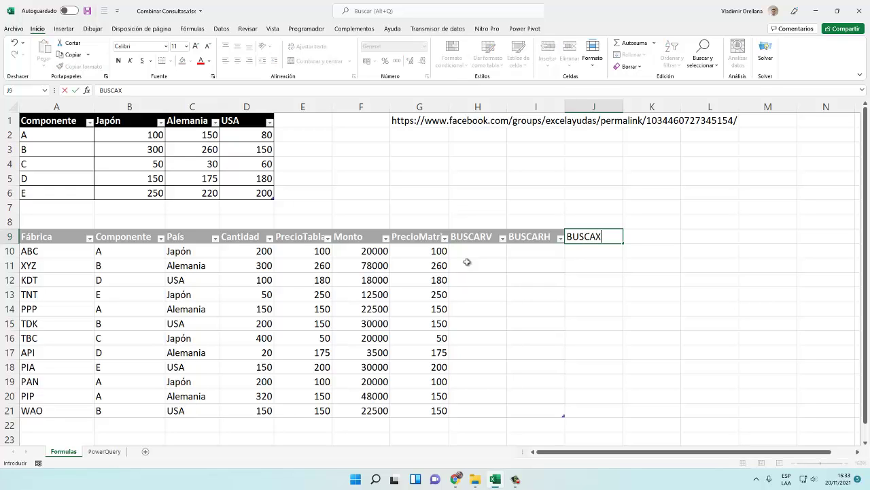
pyautogui.press('Return')
pyautogui.press('Up')
pyautogui.press('F2')
pyautogui.press('Left')
pyautogui.press('Left')
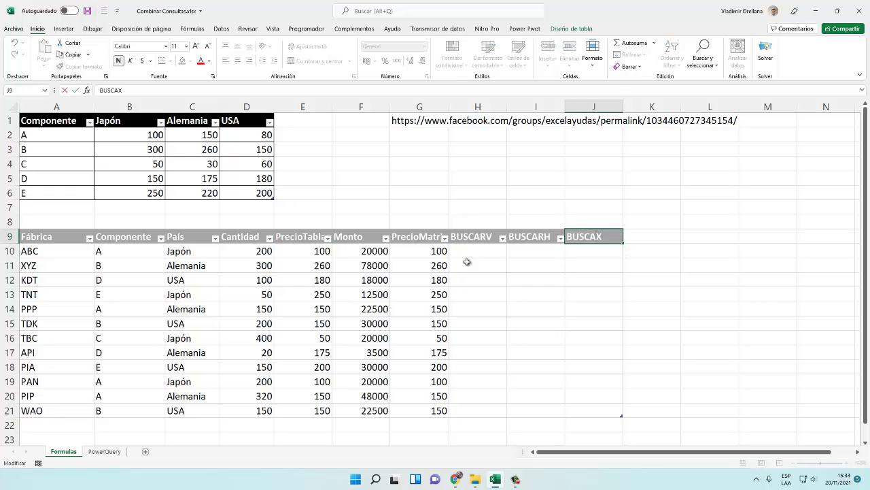
pyautogui.write('R')
pyautogui.press('Return')
pyautogui.press('Left')
pyautogui.press('Left')
pyautogui.write('=')
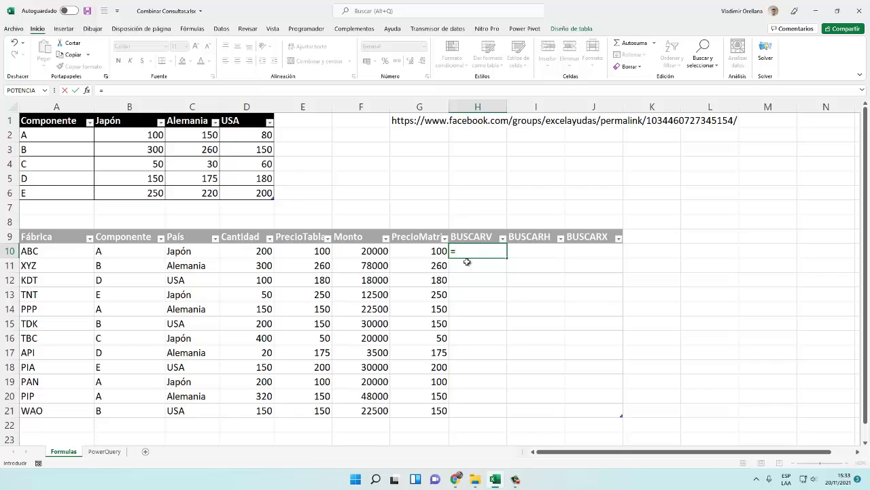
pyautogui.write('BUSCARV(')
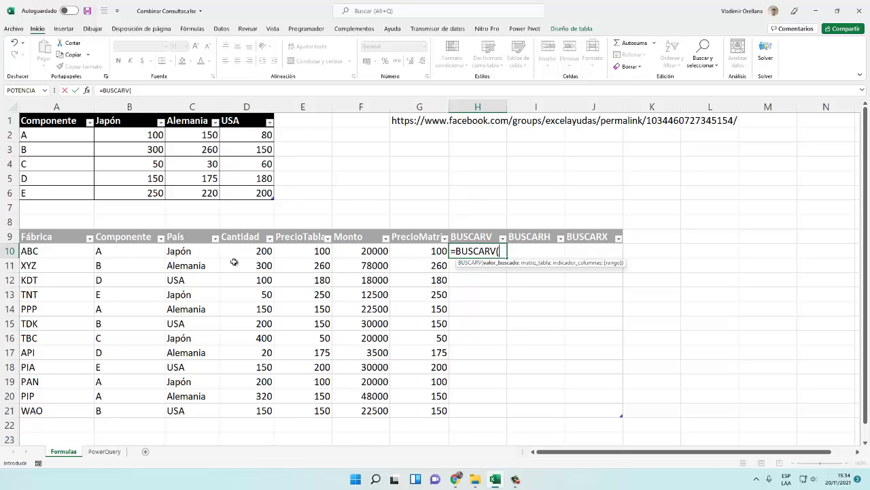
pyautogui.click(110, 249)
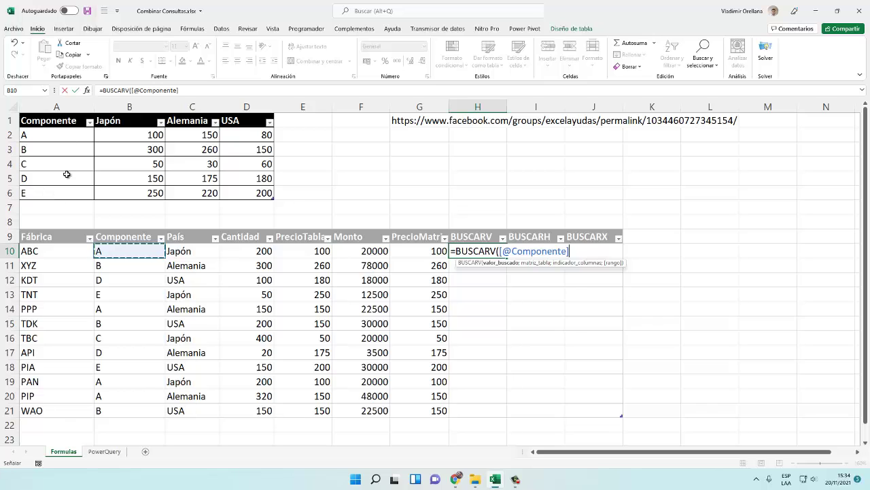
pyautogui.write(';')
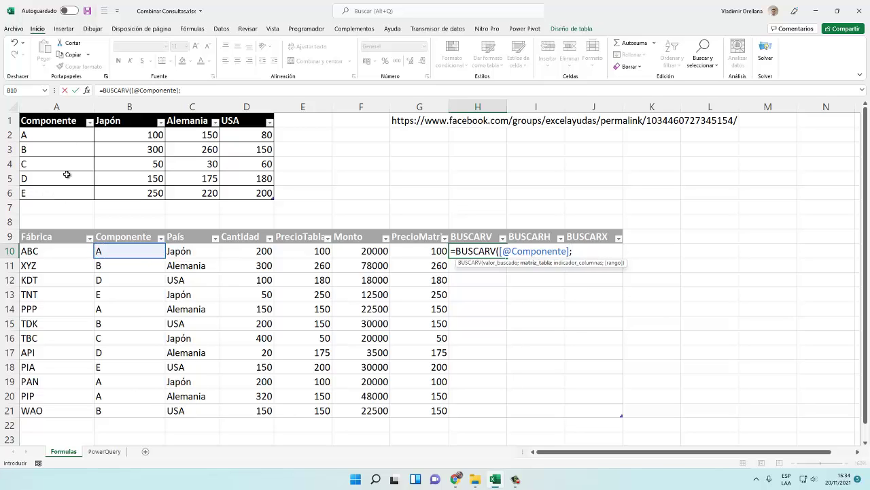
pyautogui.moveTo(49, 139); pyautogui.dragTo(233, 187)
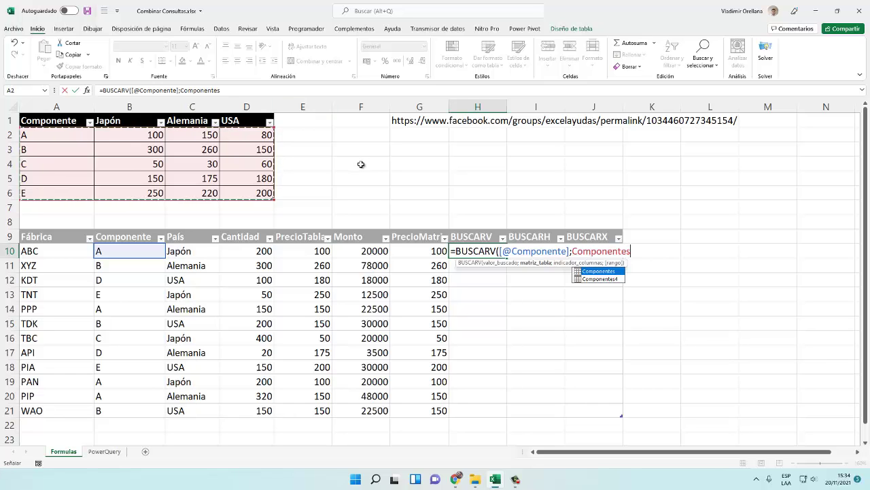
pyautogui.write(';')
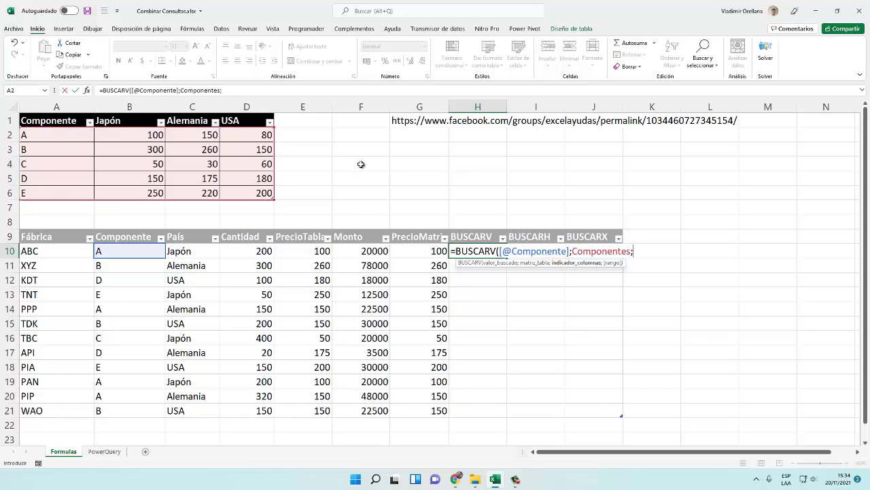
pyautogui.write('COINCIDIR(')
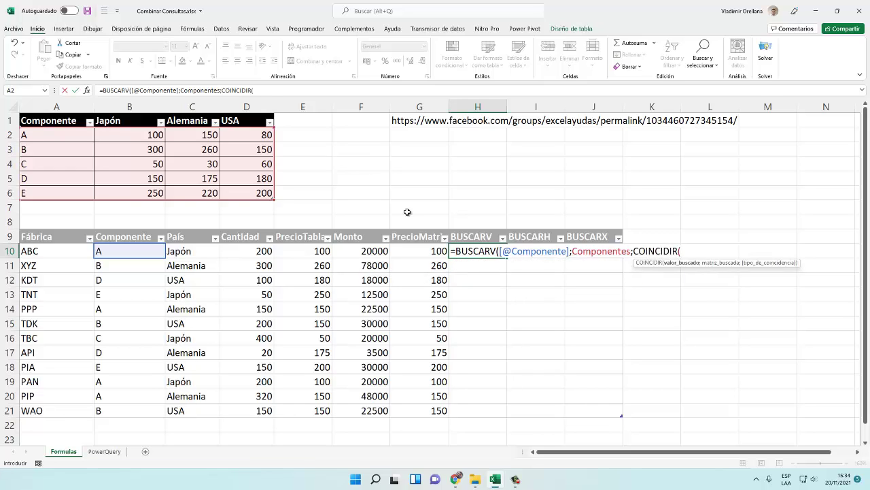
pyautogui.click(208, 254)
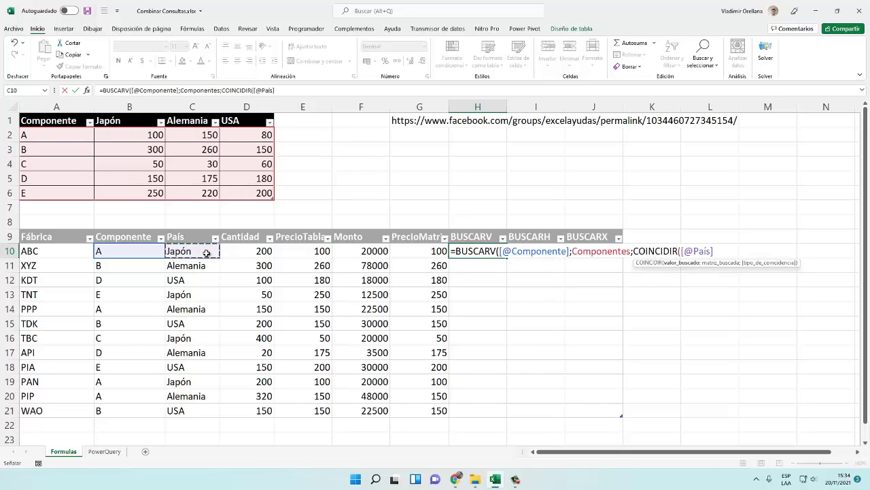
pyautogui.write(';')
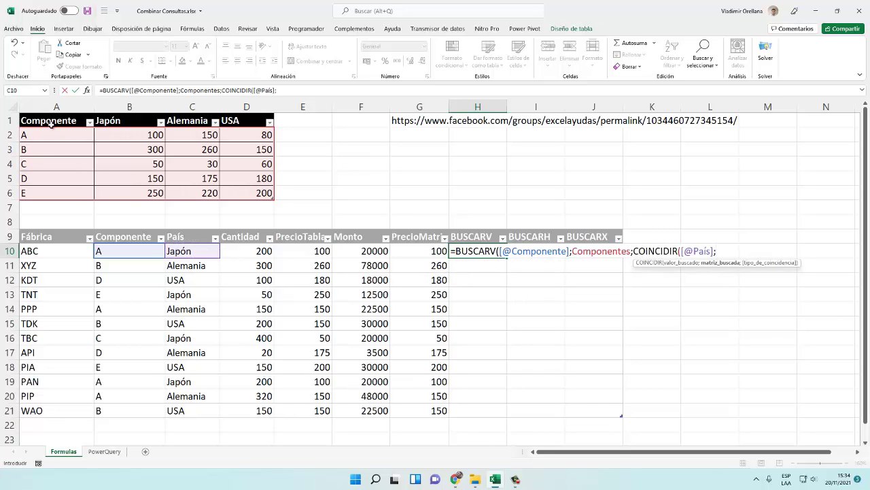
pyautogui.moveTo(53, 125); pyautogui.dragTo(251, 118)
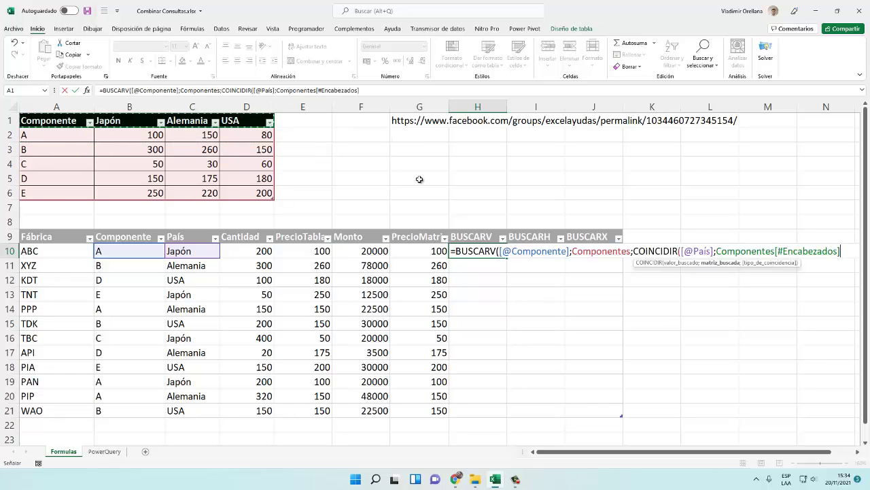
pyautogui.write(';0))')
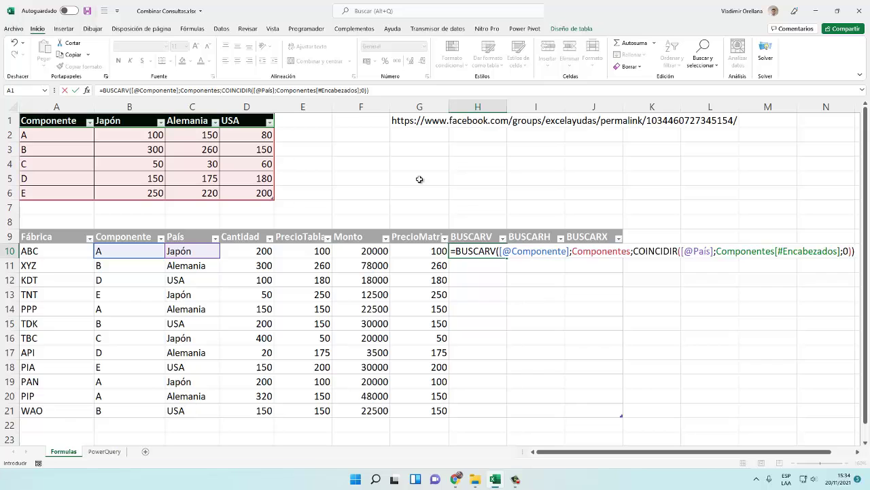
pyautogui.press('Return')
# Add FALSO as the last argument of the BUSCARV formula in H10 to require an exact match
pyautogui.press('Up')
pyautogui.press('F2')
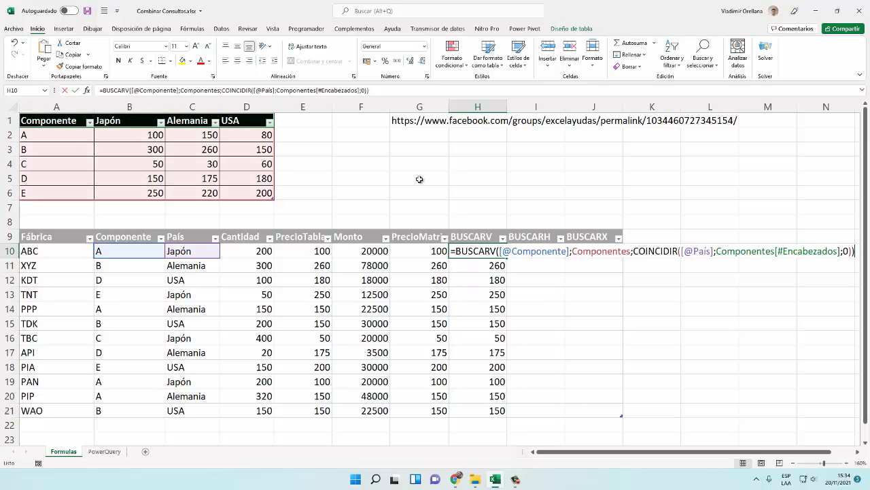
pyautogui.press('Left')
pyautogui.write(';FALSO')
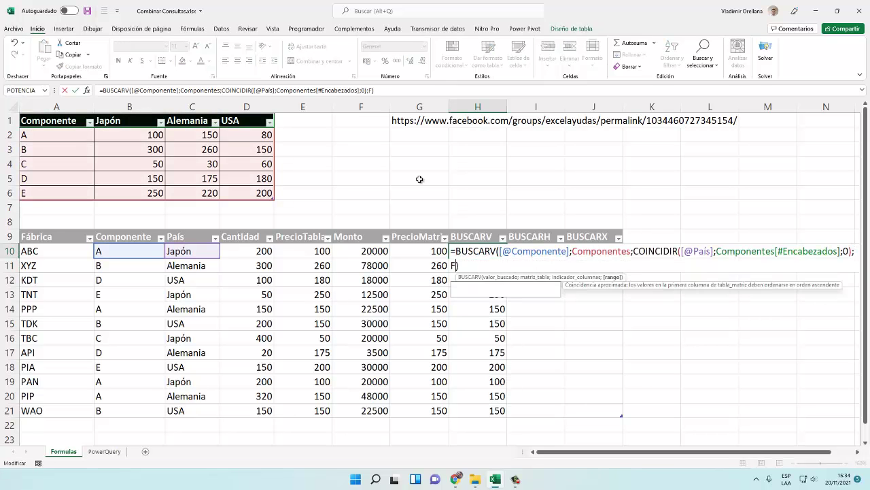
pyautogui.press('Return')
# Examine the filled-in prices and formulas down the BUSCARV column
pyautogui.press('Down')
pyautogui.press('Down')
pyautogui.press('Down')
pyautogui.press('Down')
pyautogui.press('Down')
pyautogui.press('Down')
pyautogui.press('Down')
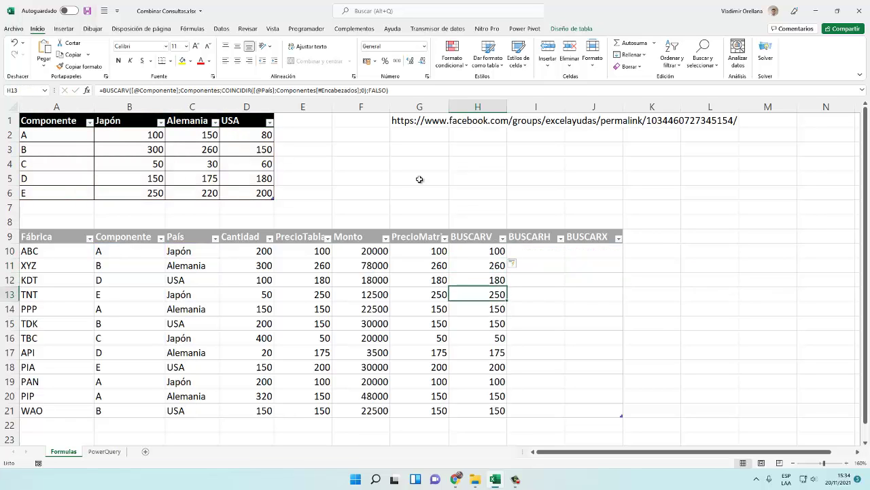
pyautogui.press('Down')
pyautogui.press('Down')
pyautogui.press('Up')
pyautogui.press('Up')
pyautogui.press('Up')
pyautogui.press('Up')
pyautogui.press('Up')
pyautogui.press('Up')
pyautogui.press('Up')
pyautogui.press('Up')
pyautogui.press('Up')
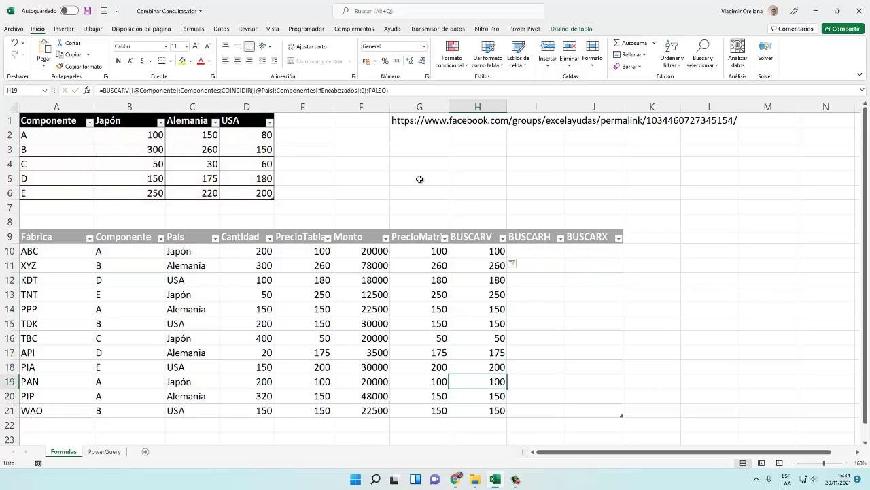
pyautogui.press('Right')
pyautogui.press('Up')
pyautogui.write('=B')
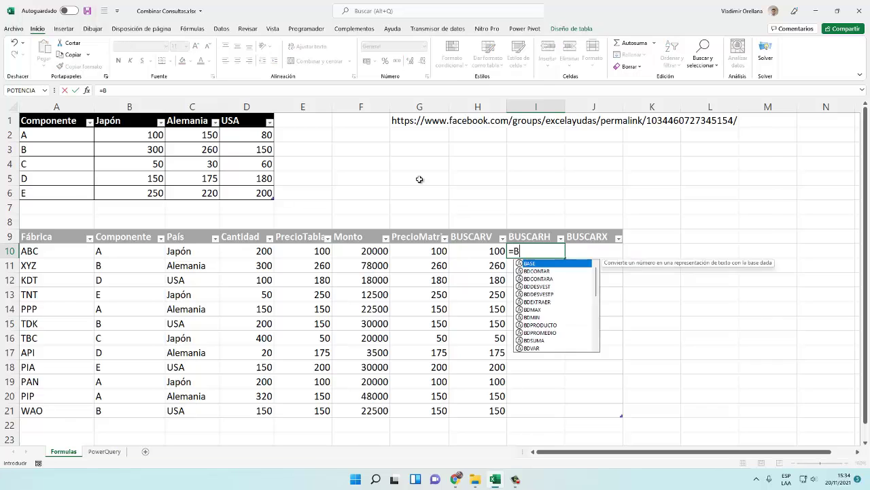
pyautogui.write('USCARH(')
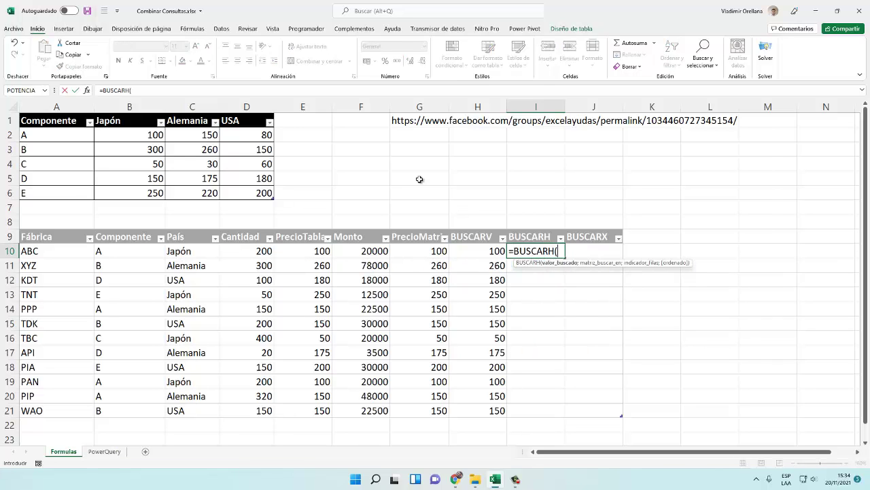
pyautogui.press('Left')
pyautogui.press('Left')
pyautogui.press('Left')
pyautogui.press('Left')
pyautogui.press('Left')
pyautogui.press('Left')
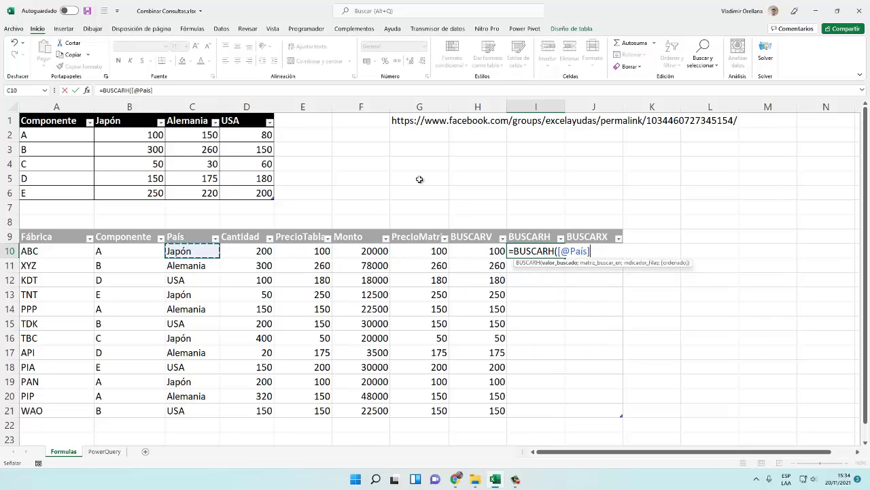
pyautogui.write(';')
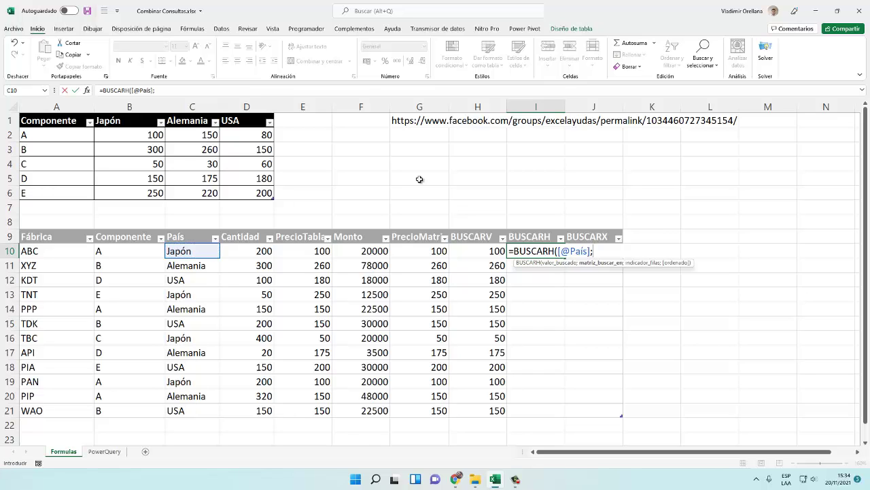
# Set the BUSCARH search range to the whole price table with its headers, Componentes[#Todo]
pyautogui.press('Left')
pyautogui.press('Up')
pyautogui.press('Up')
pyautogui.press('Up')
pyautogui.press('Up')
pyautogui.press('Up')
pyautogui.press('Up')
pyautogui.press('Up')
pyautogui.press('Up')
pyautogui.press('Up')
pyautogui.press('Left')
pyautogui.press('Left')
pyautogui.press('Left')
pyautogui.press('Left')
pyautogui.press('Left')
pyautogui.press('Left')
pyautogui.press('Left')
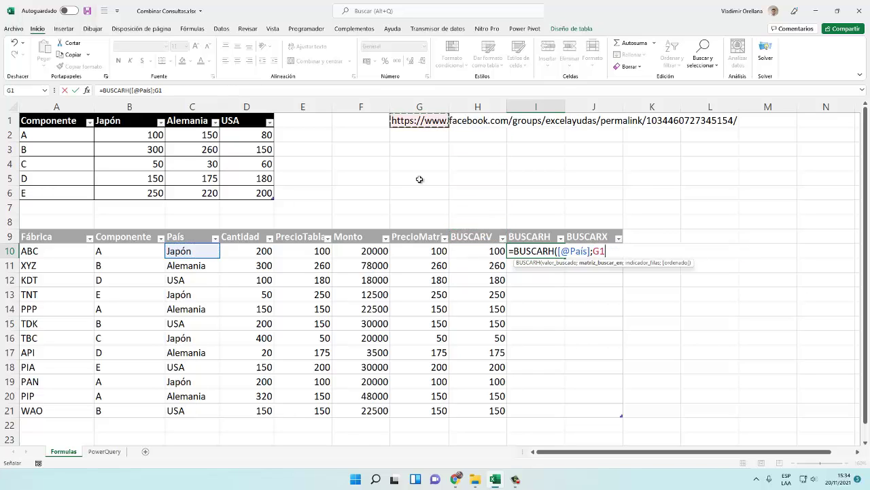
pyautogui.hotkey('shift', 'Down')
pyautogui.hotkey('shift', 'Down')
pyautogui.hotkey('shift', 'Right')
pyautogui.hotkey('shift', 'Down')
pyautogui.hotkey('shift', 'Right')
pyautogui.hotkey('shift', 'Down')
pyautogui.hotkey('shift', 'Right')
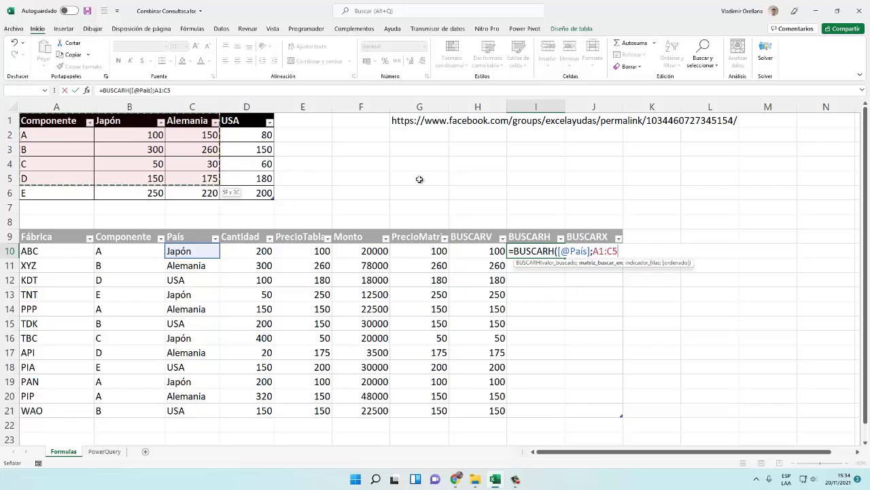
pyautogui.hotkey('shift', 'Down')
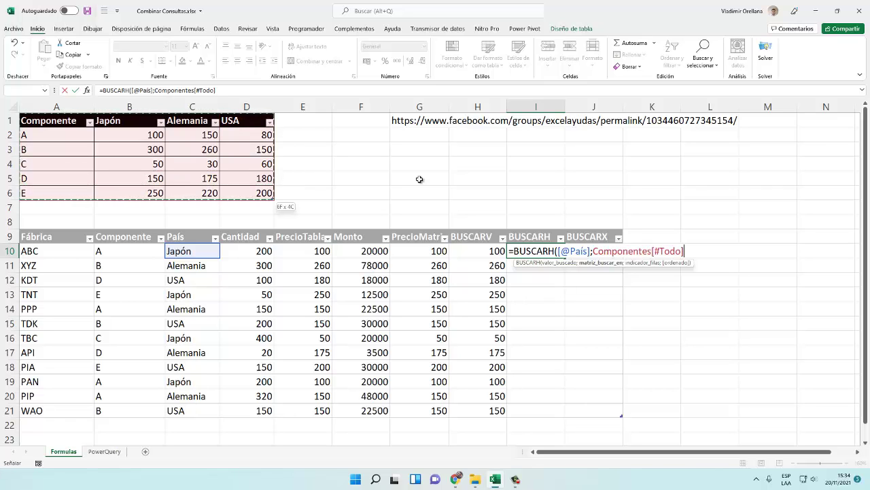
pyautogui.write(';')
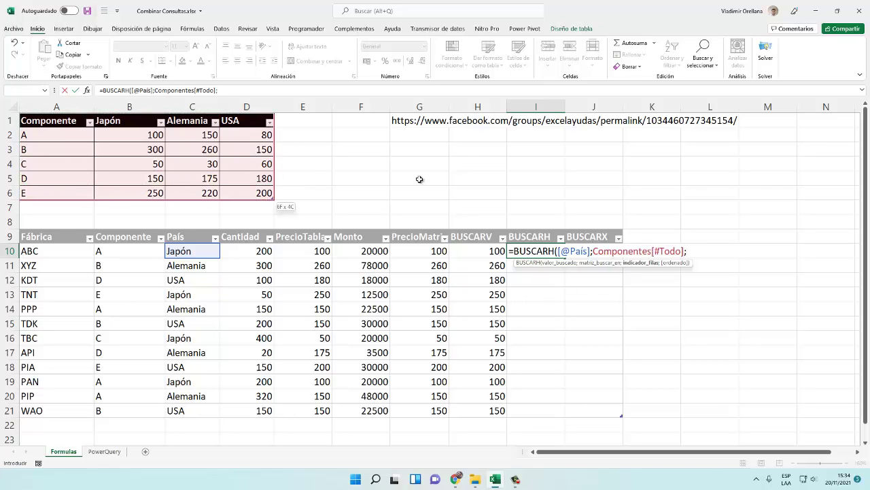
pyautogui.write('COINCIDIR(')
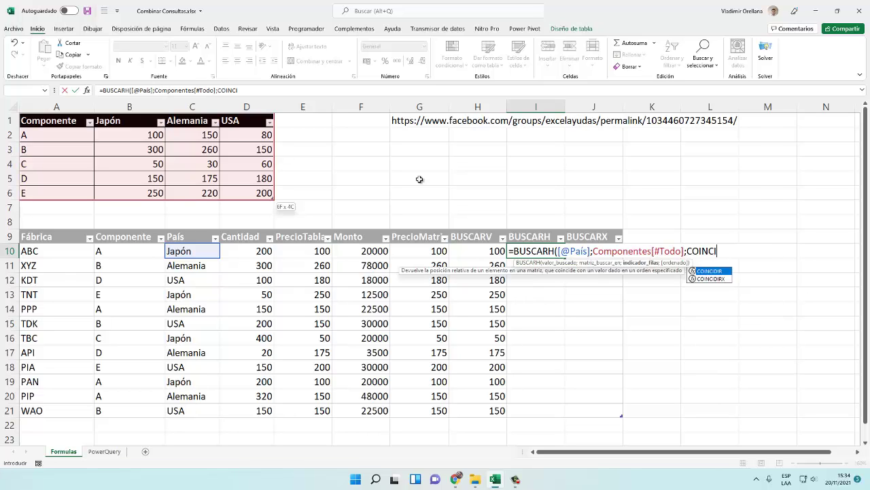
pyautogui.press('Left')
pyautogui.press('Left')
pyautogui.press('Left')
pyautogui.press('Left')
pyautogui.press('Left')
pyautogui.press('Left')
pyautogui.press('Left')
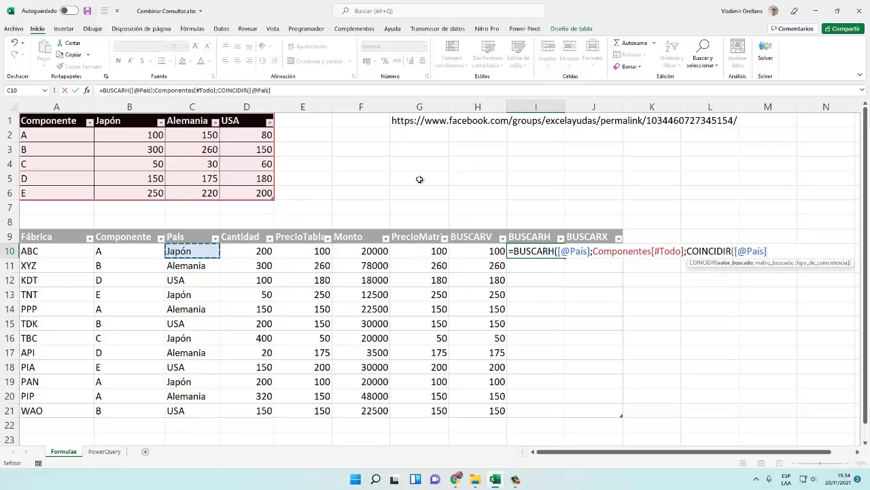
pyautogui.write(';')
# Complete COINCIDIR with Componentes[[#Todo];[Componente]] and match type 0, and finish the BUSCARH formula with FALSO
pyautogui.press('Left')
pyautogui.press('Left')
pyautogui.press('Left')
pyautogui.press('Left')
pyautogui.press('Left')
pyautogui.press('Left')
pyautogui.press('Left')
pyautogui.press('Left')
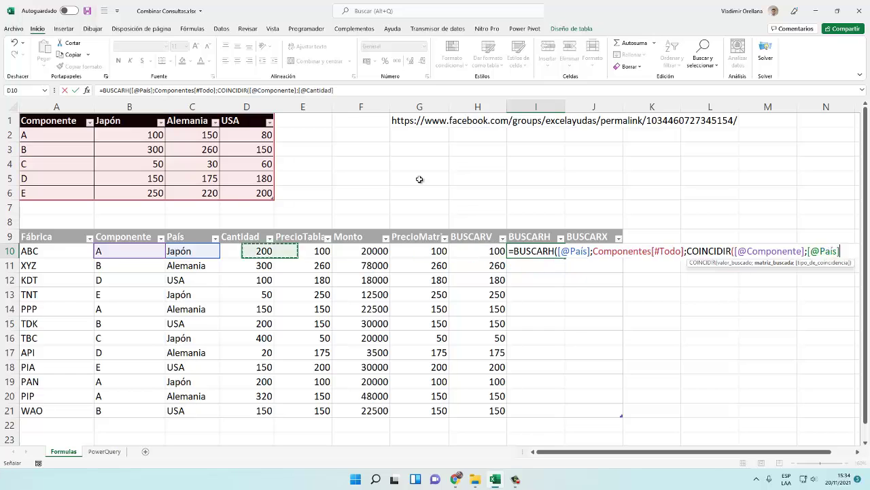
pyautogui.press('Up')
pyautogui.press('Up')
pyautogui.press('Up')
pyautogui.press('Up')
pyautogui.press('Up')
pyautogui.press('Up')
pyautogui.press('Up')
pyautogui.press('Up')
pyautogui.press('Up')
pyautogui.hotkey('shift', 'Down')
pyautogui.hotkey('shift', 'Down')
pyautogui.hotkey('shift', 'Down')
pyautogui.hotkey('shift', 'Down')
pyautogui.hotkey('shift', 'Down')
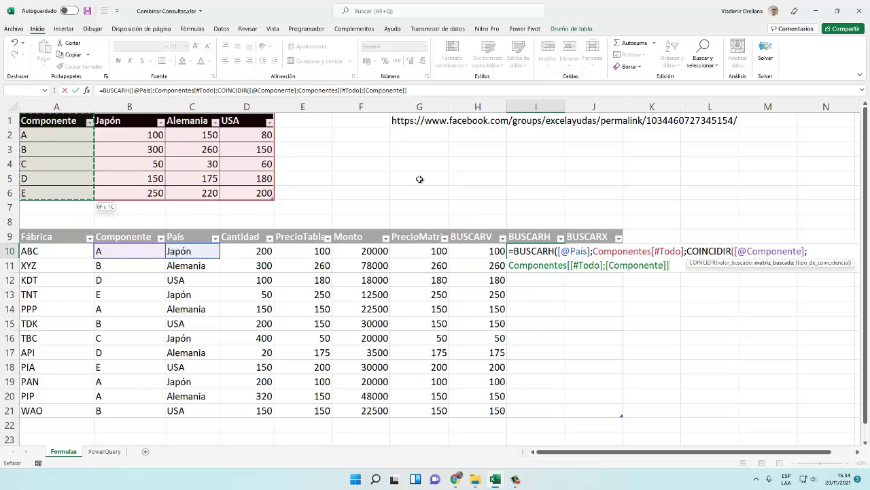
pyautogui.write(';0)')
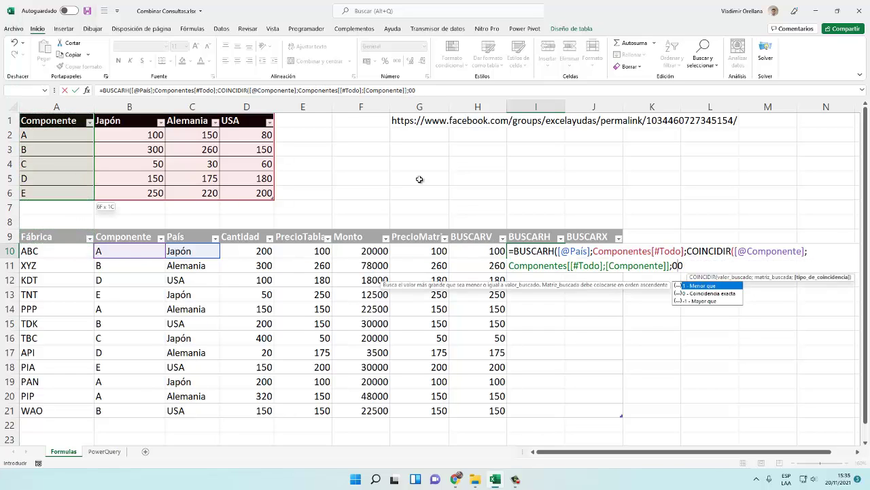
pyautogui.write(';FALSO')
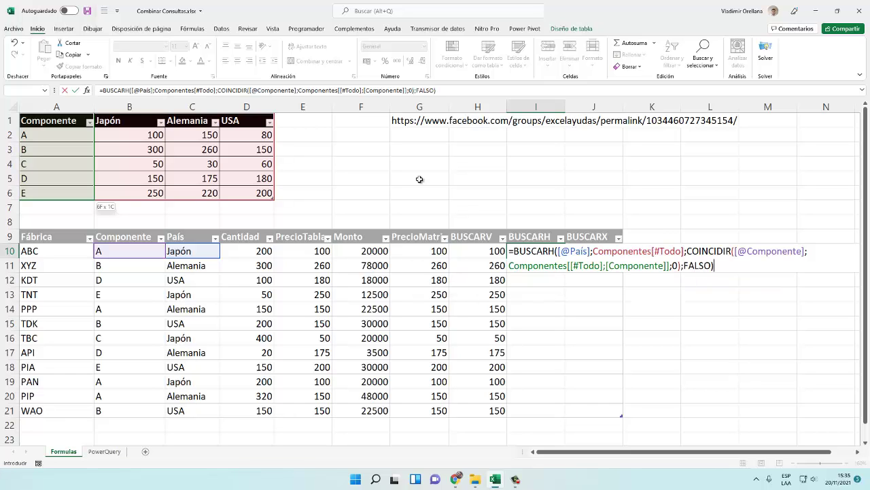
pyautogui.hotkey('ctrl', 'Return')
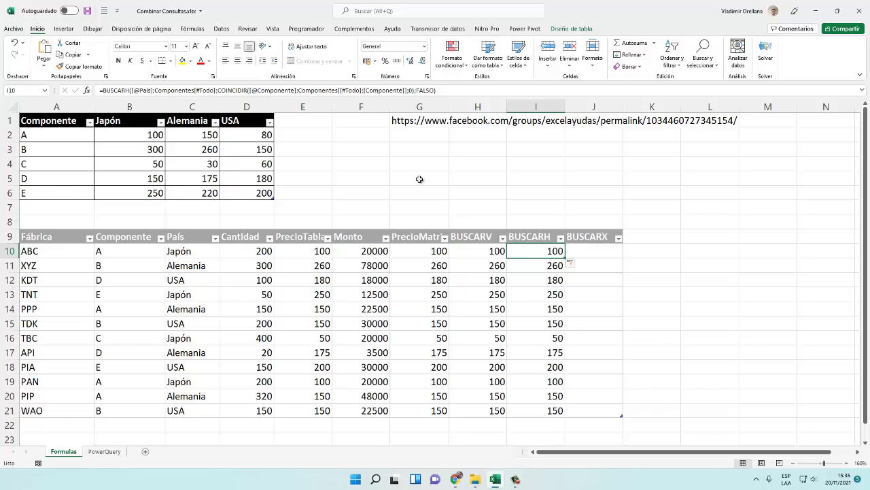
# Compare the BUSCARV formula in H10 with the BUSCARH formula in I10
pyautogui.press('Left')
pyautogui.press('F2')
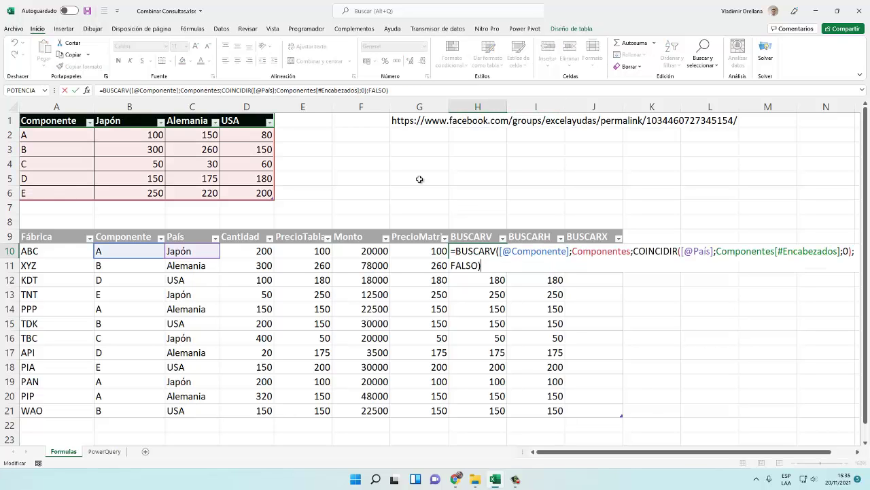
pyautogui.press('Escape')
pyautogui.press('Right')
pyautogui.press('F2')
pyautogui.press('Escape')
pyautogui.press('Left')
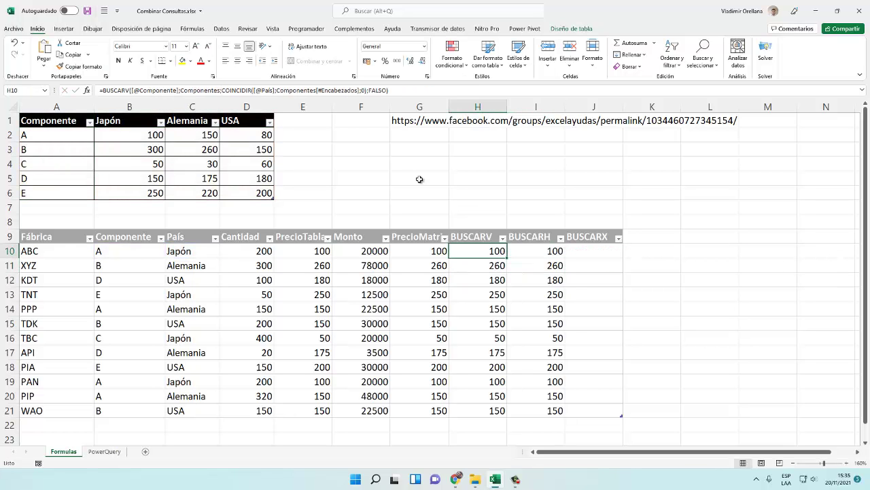
# Examine the country headers B1:D1 of the price table
pyautogui.press('Up')
pyautogui.hotkey('ctrl', 'Up')
pyautogui.press('Left')
pyautogui.press('Home')
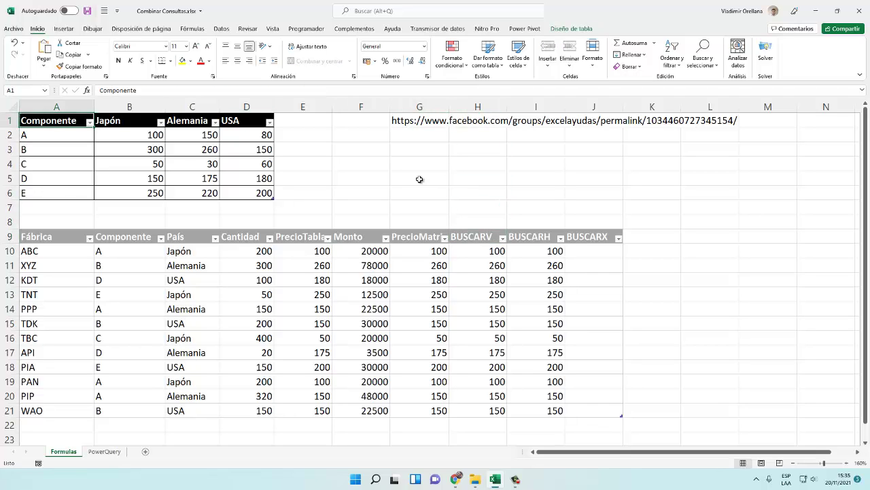
pyautogui.press('Right')
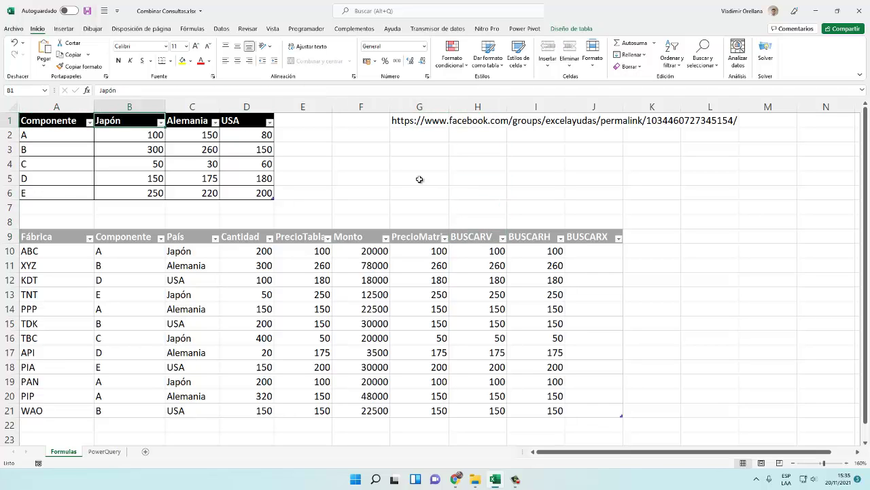
pyautogui.hotkey('shift', 'Down')
pyautogui.hotkey('shift', 'Right')
pyautogui.hotkey('shift', 'Up')
pyautogui.hotkey('shift', 'Right')
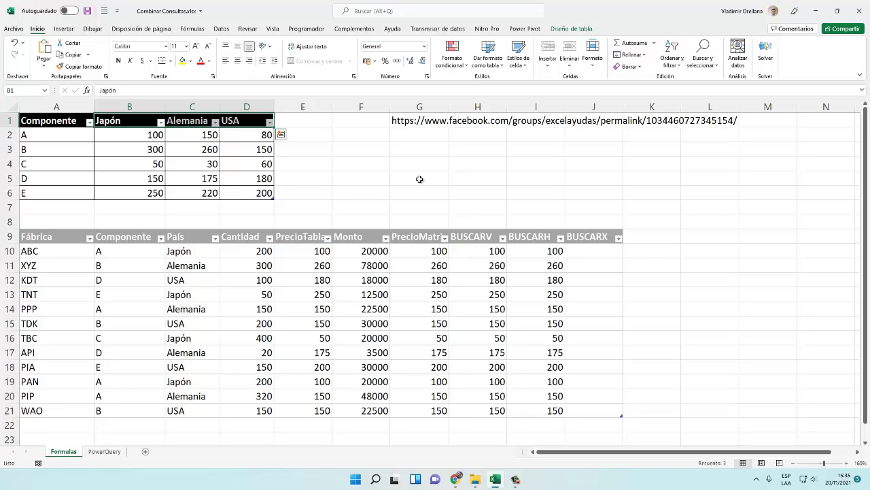
# Examine the component names in A2:A6 of the price table
pyautogui.press('Left')
pyautogui.press('Down')
pyautogui.hotkey('shift', 'Down')
pyautogui.hotkey('shift', 'Down')
pyautogui.hotkey('shift', 'Down')
pyautogui.hotkey('shift', 'Down')
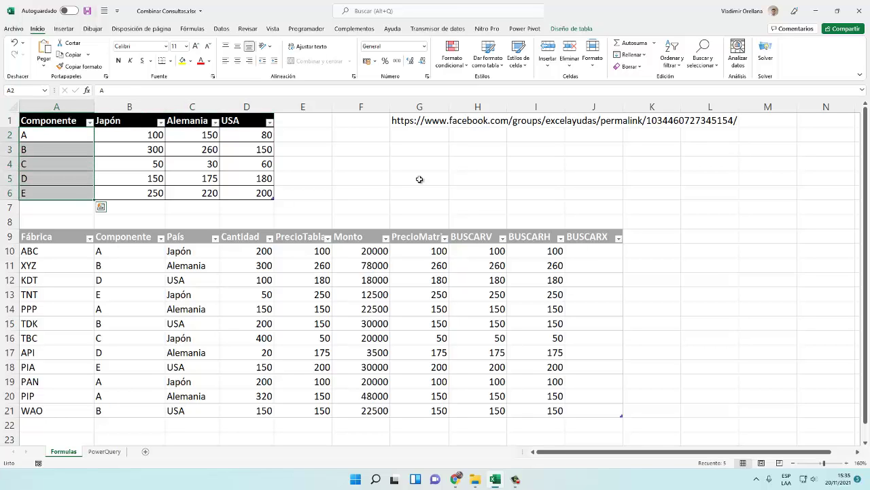
pyautogui.press('Down')
pyautogui.press('Down')
pyautogui.press('Down')
pyautogui.press('Down')
pyautogui.press('Down')
pyautogui.press('Right')
pyautogui.press('Right')
pyautogui.press('Right')
pyautogui.press('Right')
pyautogui.press('Right')
pyautogui.press('Right')
pyautogui.press('Right')
pyautogui.press('Right')
pyautogui.press('Right')
pyautogui.press('Right')
pyautogui.press('Right')
pyautogui.press('Right')
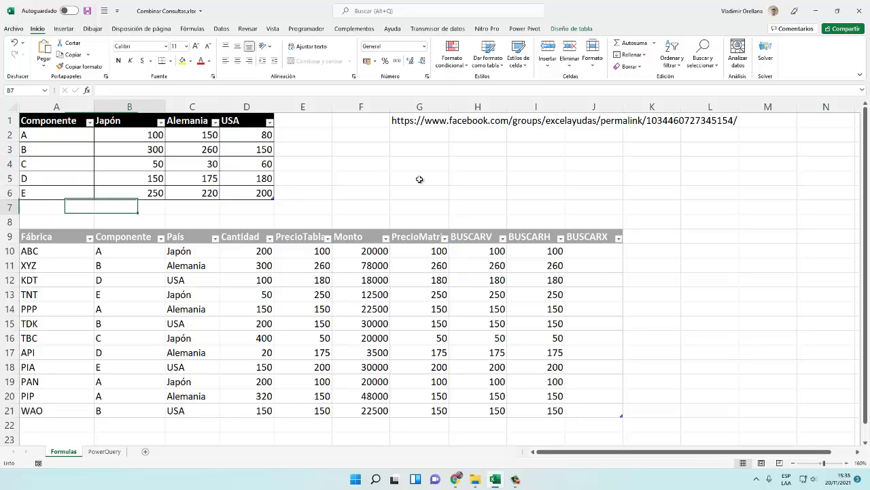
pyautogui.press('Down')
pyautogui.press('Left')
pyautogui.press('Left')
pyautogui.press('Down')
pyautogui.press('Down')
pyautogui.press('Left')
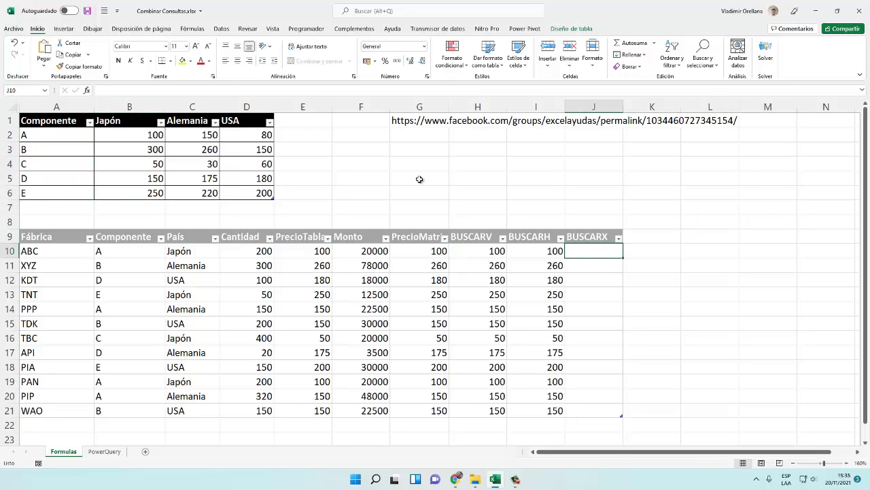
pyautogui.write('=')
pyautogui.press('Escape')
pyautogui.write('=BUSCAR')
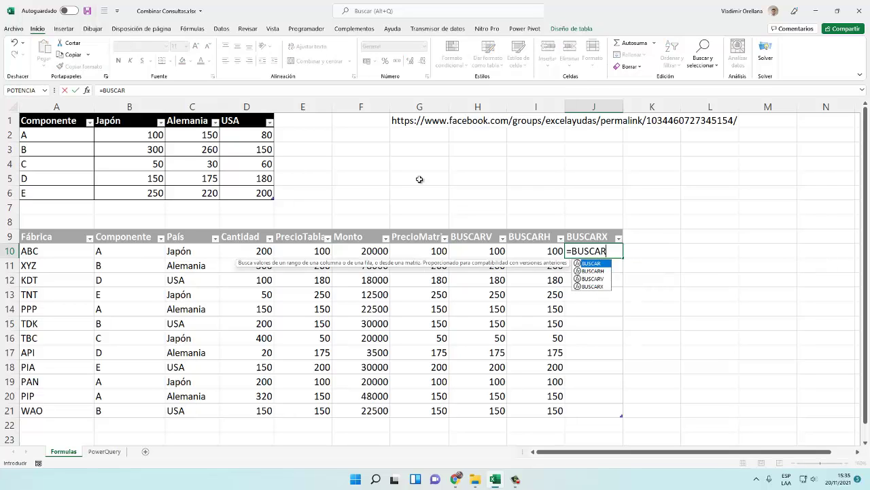
pyautogui.write('X(')
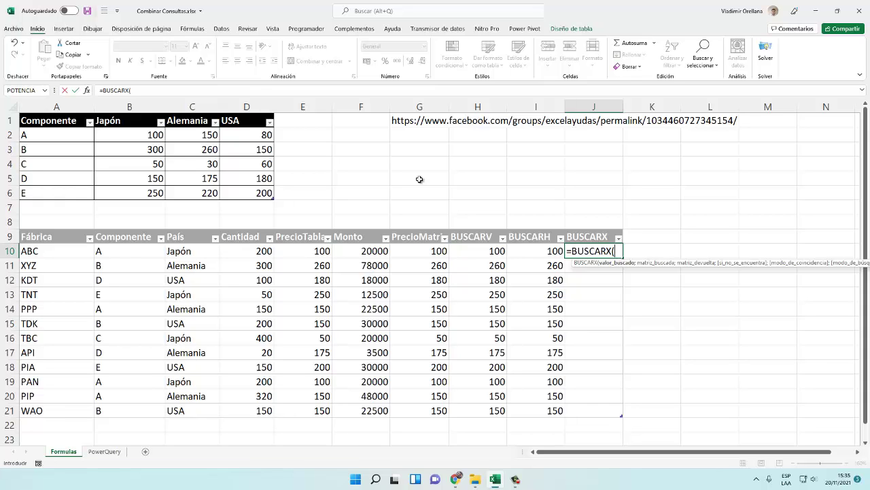
pyautogui.press('Escape')
# Shrink the detail table so it ends at the BUSCARH column, and clear the leftover BUSCARX heading in J9
pyautogui.press('Up')
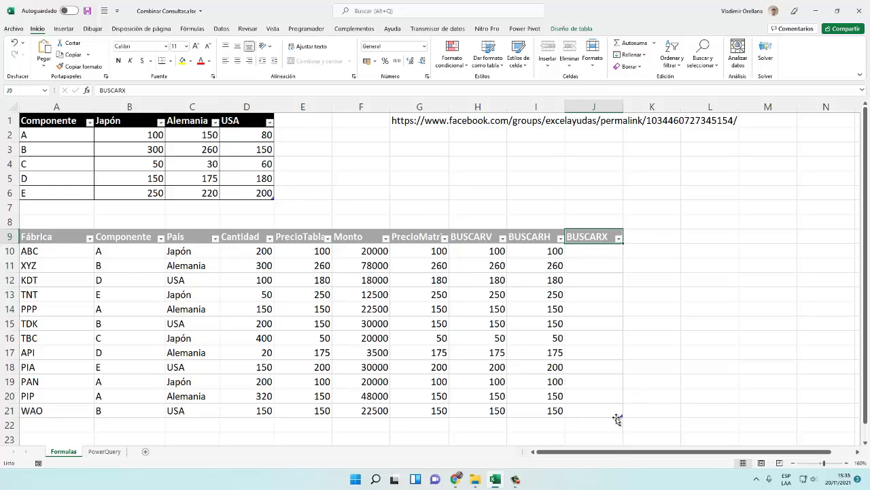
pyautogui.moveTo(614, 418); pyautogui.dragTo(562, 418)
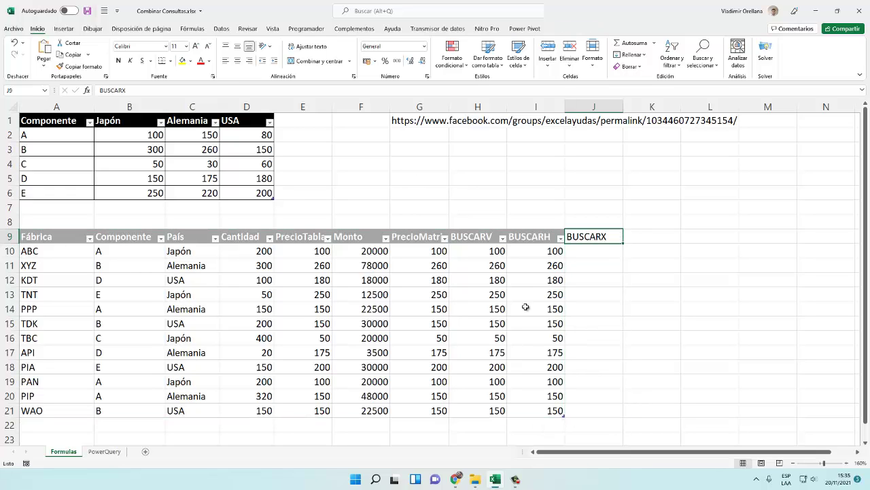
pyautogui.click(620, 275)
pyautogui.press('Up')
pyautogui.press('Up')
pyautogui.press('Up')
pyautogui.press('Delete')
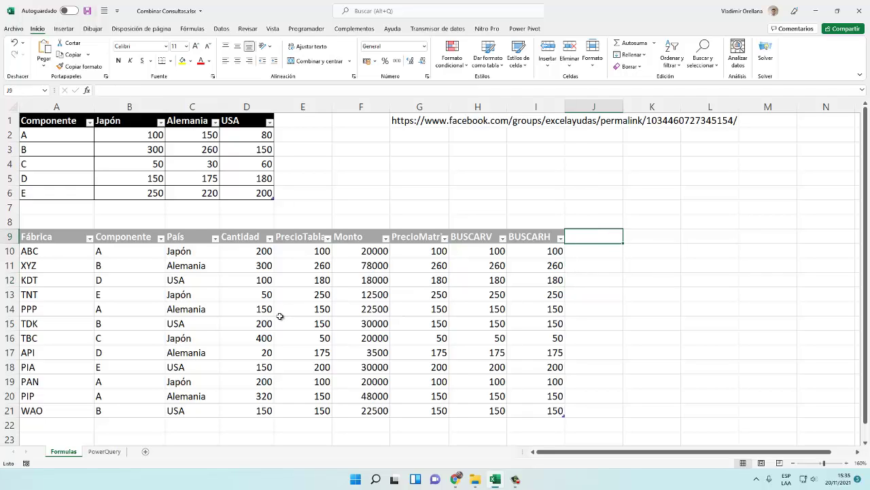
# Review the formulas in the PrecioTabla, PrecioMatriz, BUSCARV and BUSCARH columns of the detail table
pyautogui.click(317, 278)
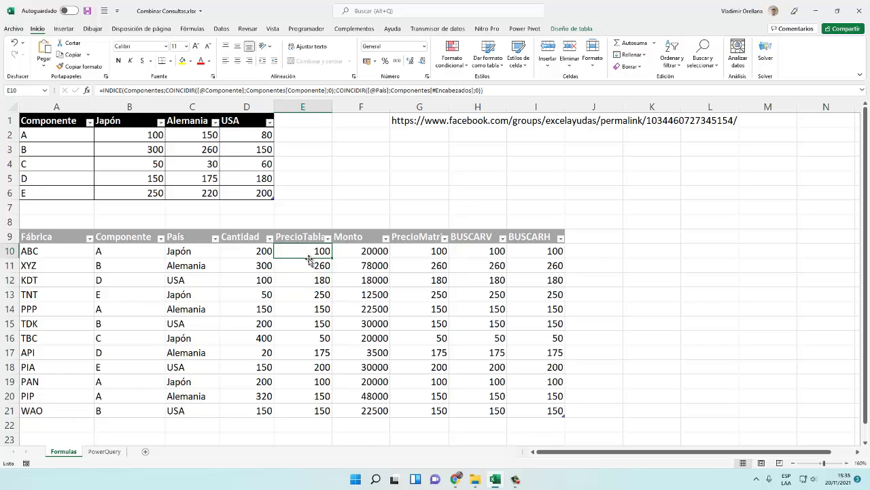
pyautogui.click(416, 252)
pyautogui.click(491, 265)
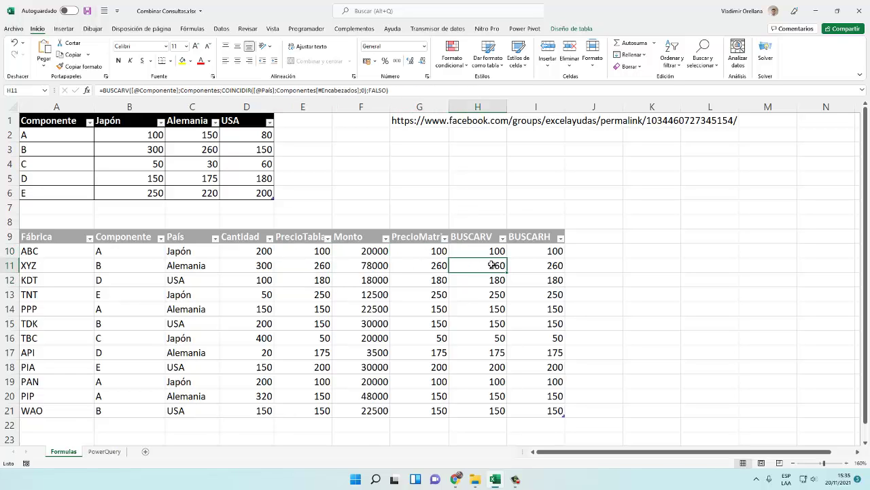
pyautogui.doubleClick(527, 251)
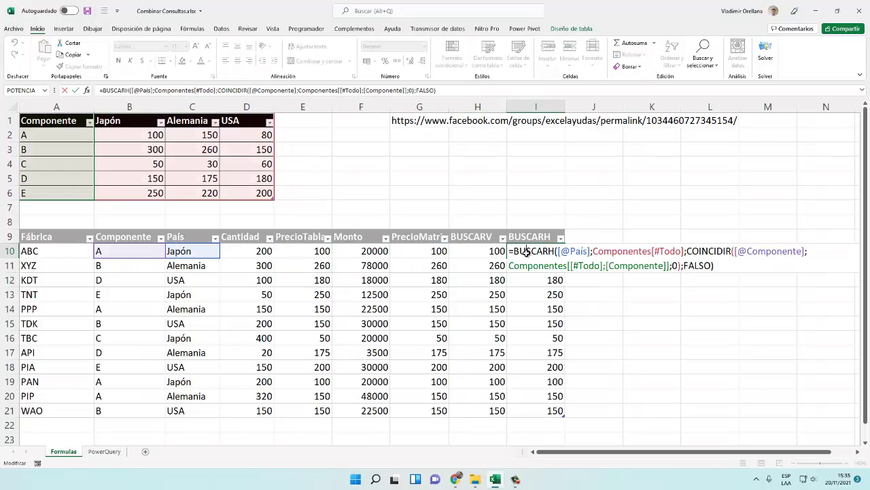
pyautogui.press('Return')
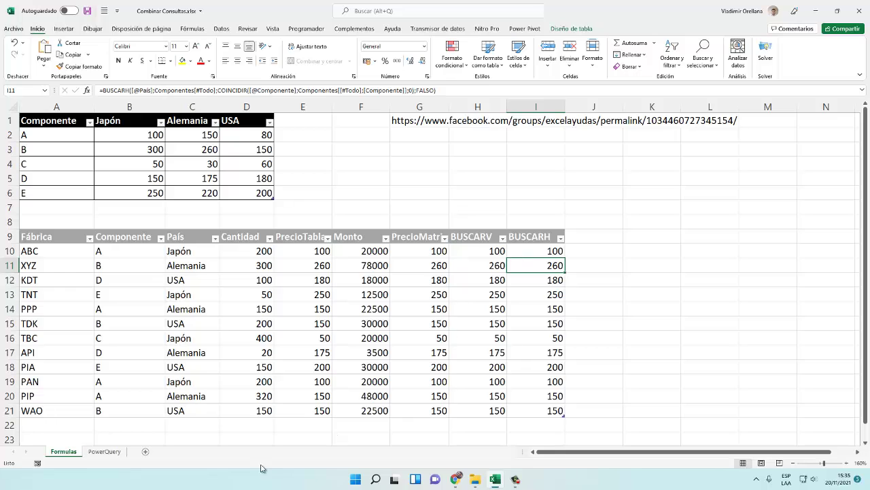
# Open the PowerQuery sheet and examine its component price table and factory detail table
pyautogui.click(108, 451)
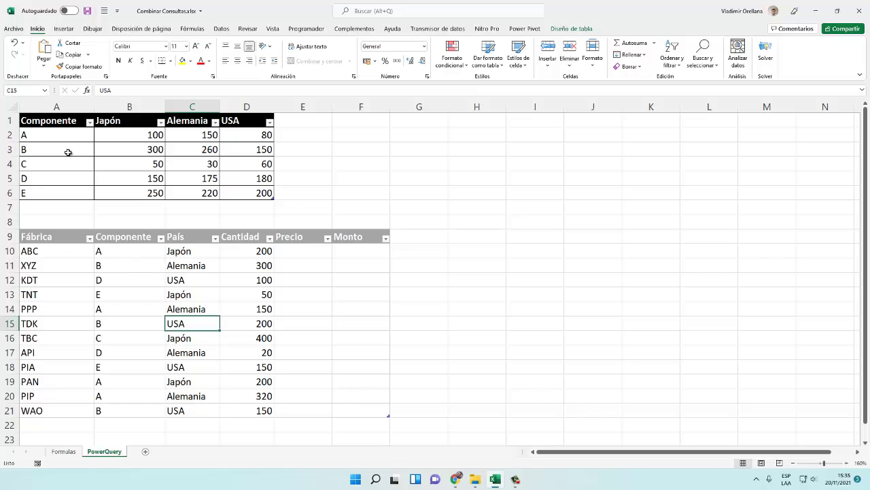
pyautogui.moveTo(51, 128); pyautogui.dragTo(259, 183)
pyautogui.click(127, 167)
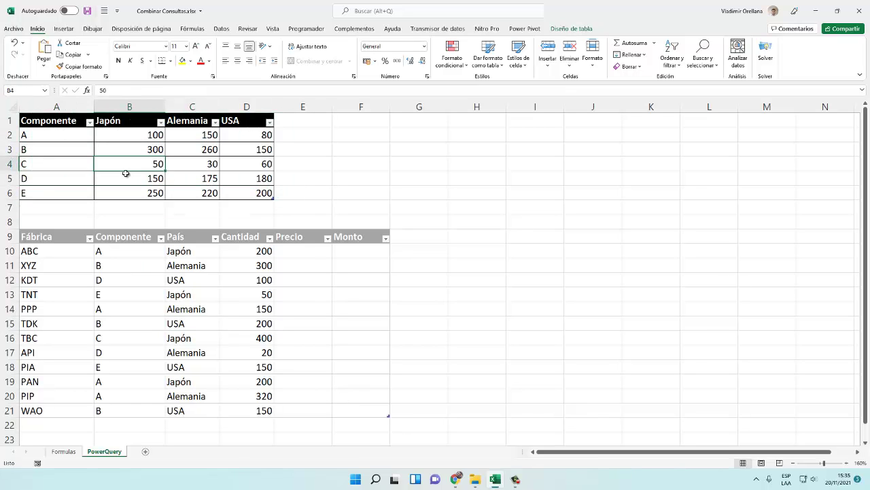
pyautogui.click(140, 297)
pyautogui.click(114, 153)
pyautogui.click(130, 324)
pyautogui.click(126, 178)
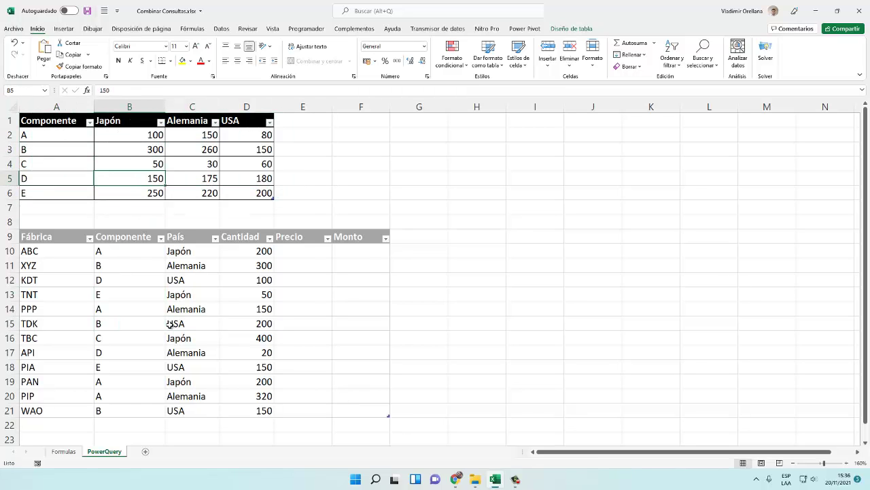
pyautogui.click(123, 163)
pyautogui.click(132, 309)
pyautogui.click(122, 147)
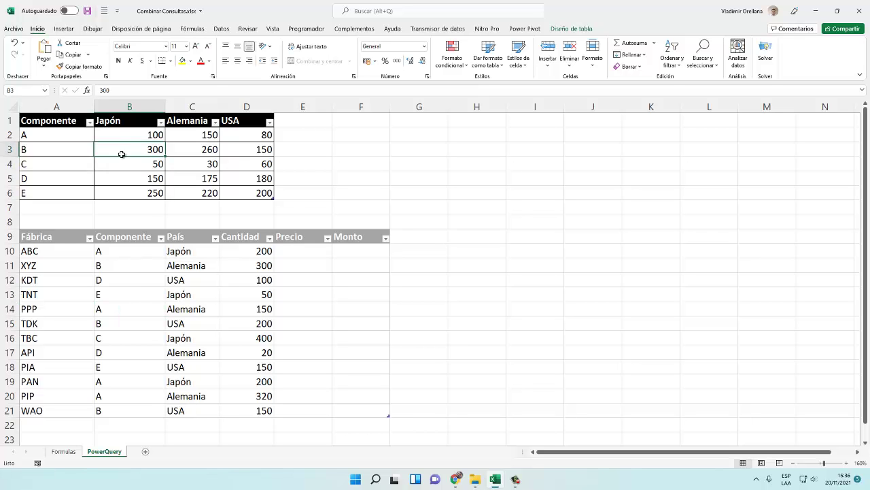
pyautogui.click(499, 481)
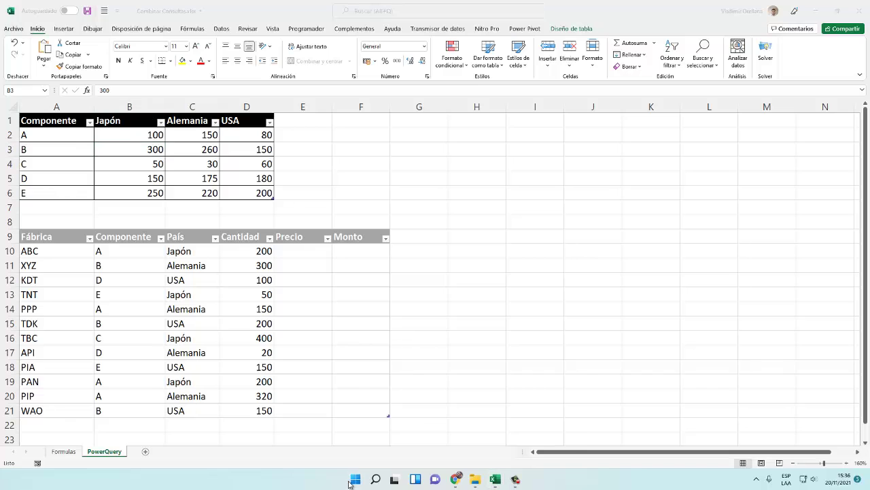
pyautogui.click(354, 480)
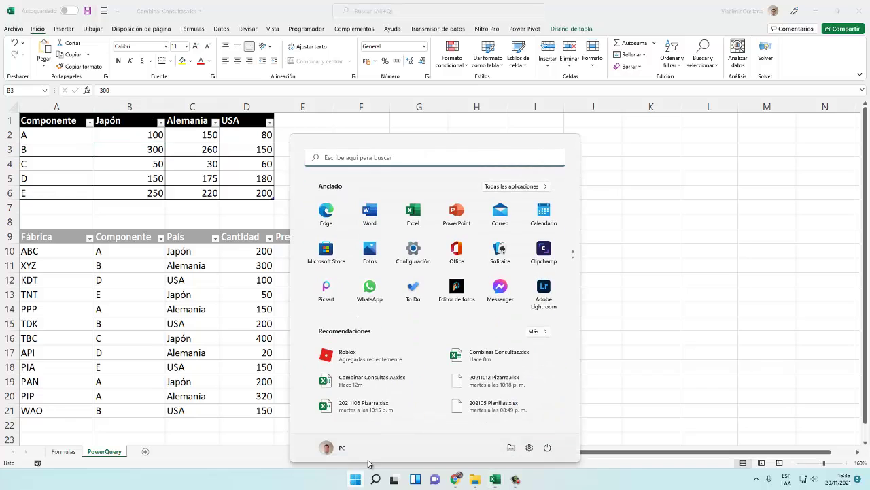
pyautogui.click(659, 340)
# Load the component price table of the PowerQuery sheet into the Power Query Editor
pyautogui.click(158, 164)
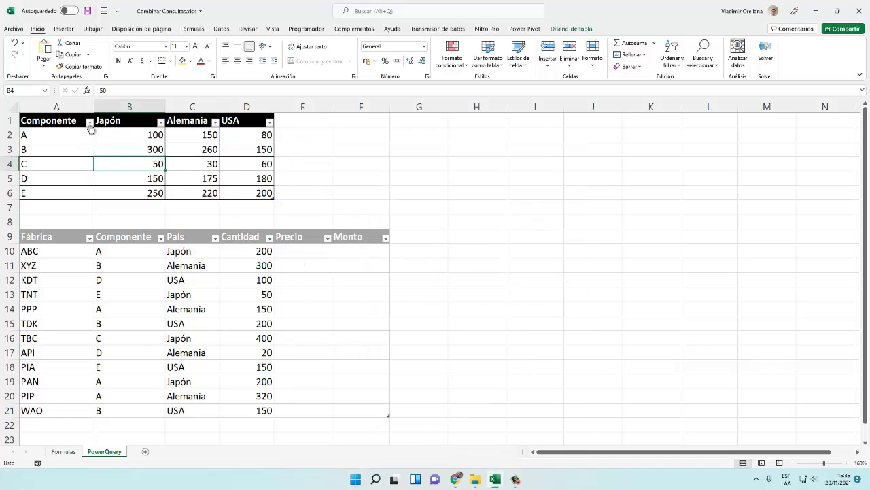
pyautogui.click(66, 31)
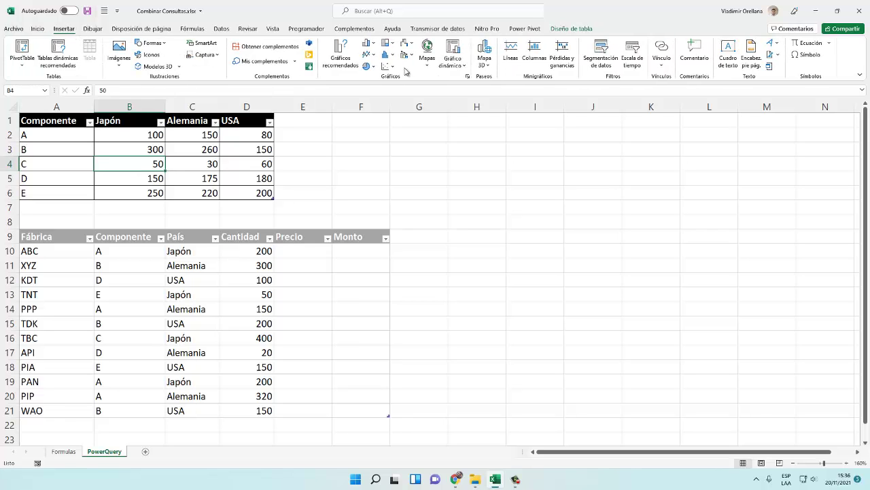
pyautogui.click(224, 32)
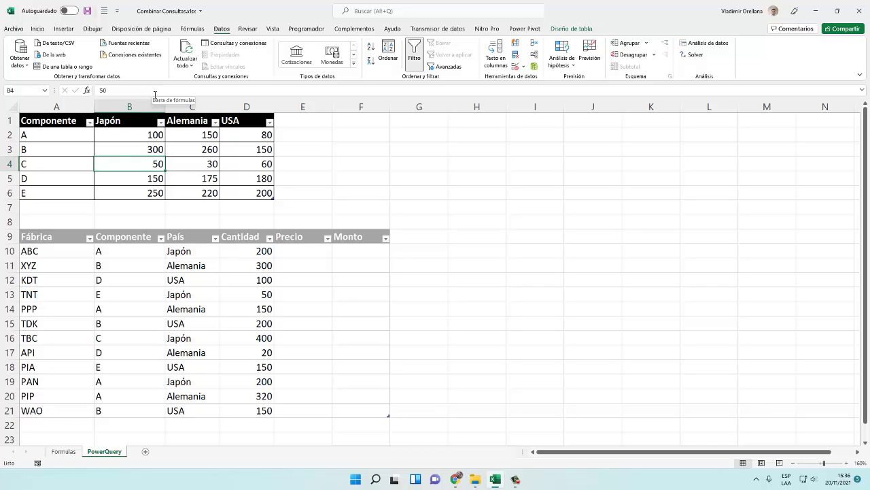
pyautogui.click(112, 149)
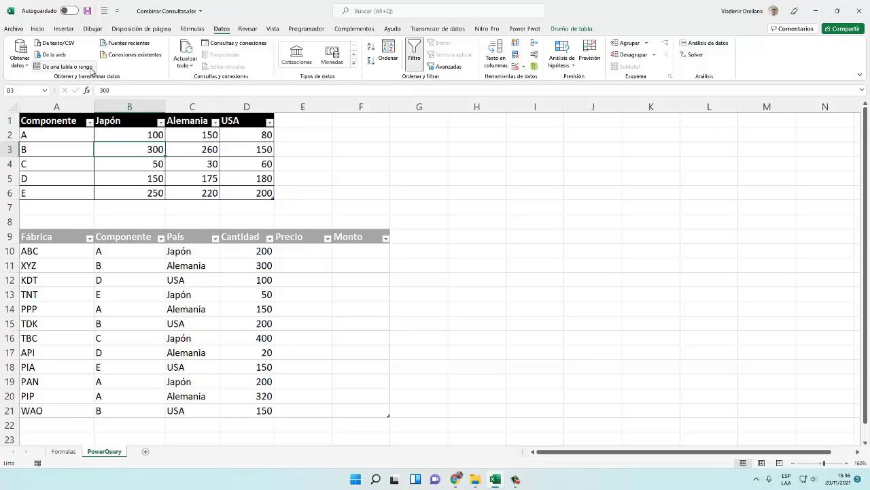
pyautogui.click(66, 145)
pyautogui.click(128, 139)
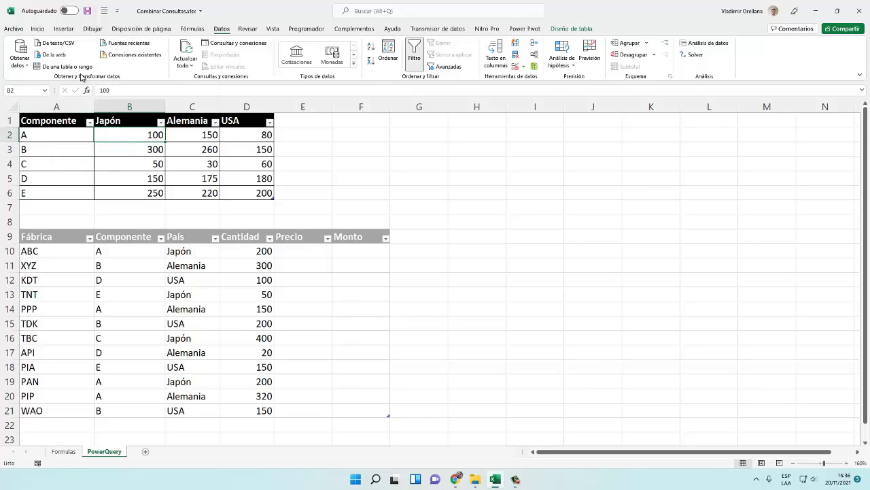
pyautogui.click(80, 68)
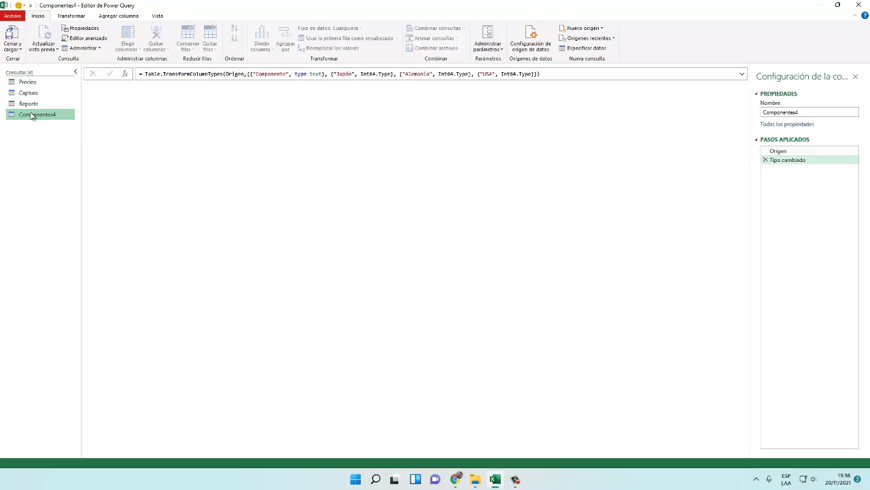
# Try to delete the Precios query in the editor, and close Power Query discarding the changes
pyautogui.click(33, 82)
pyautogui.rightClick(35, 82)
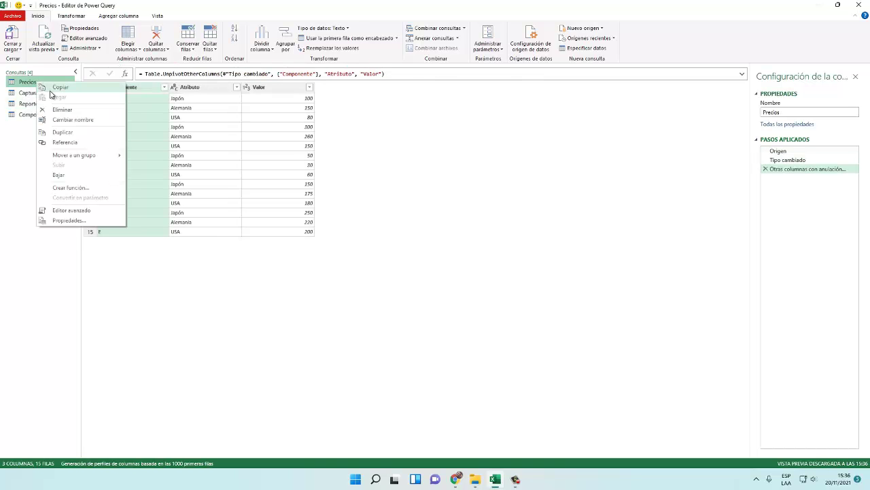
pyautogui.click(57, 109)
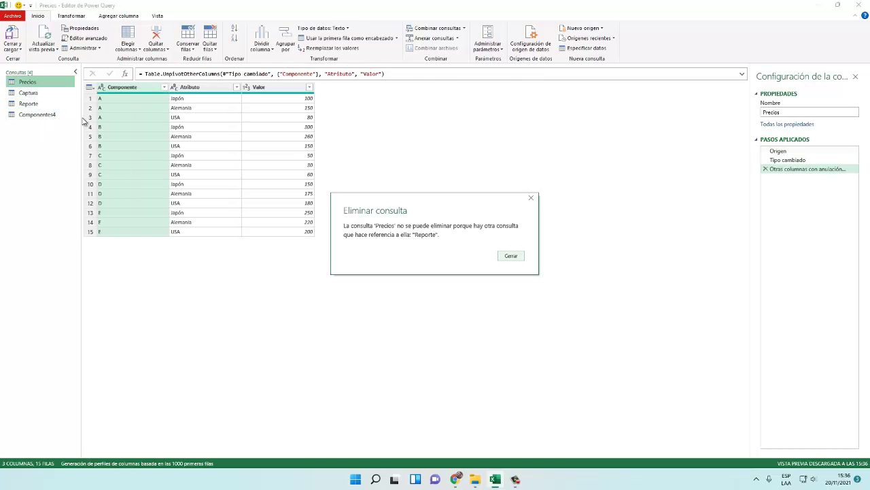
pyautogui.click(510, 255)
pyautogui.click(858, 4)
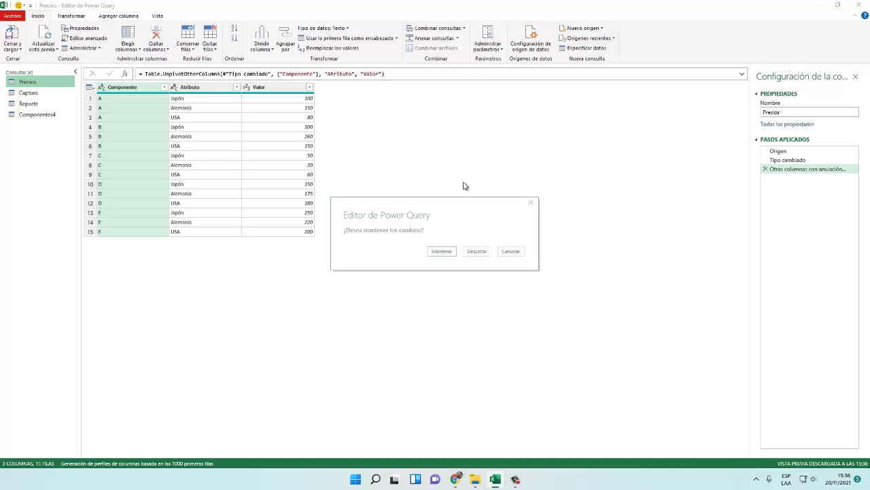
pyautogui.click(477, 251)
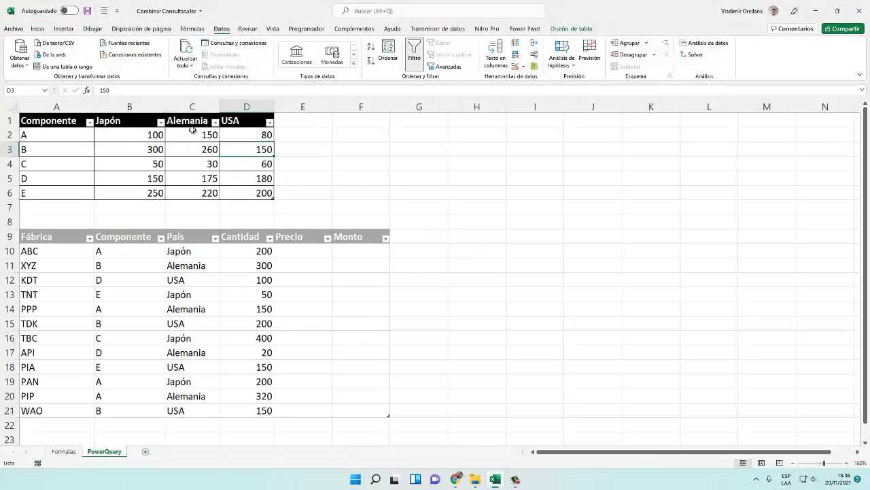
# Show the workbook's queries and connections, and delete the Reporte query
pyautogui.click(233, 43)
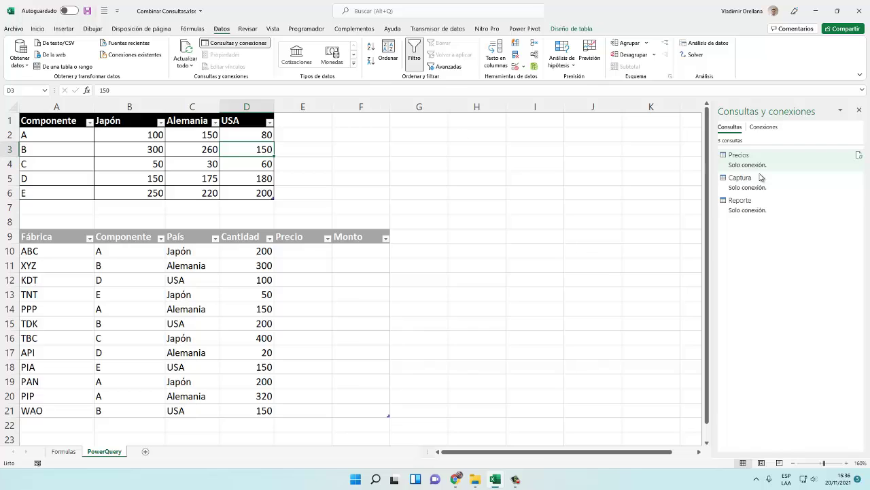
pyautogui.click(835, 208)
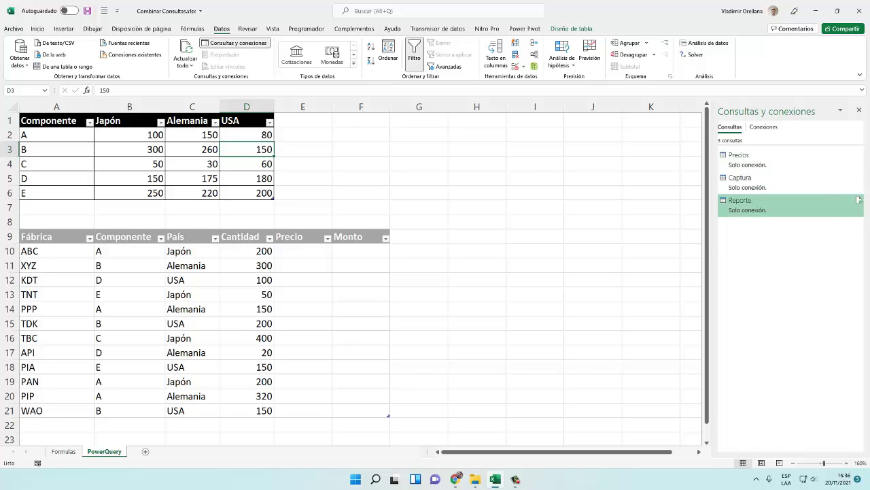
pyautogui.press('Delete')
pyautogui.click(477, 260)
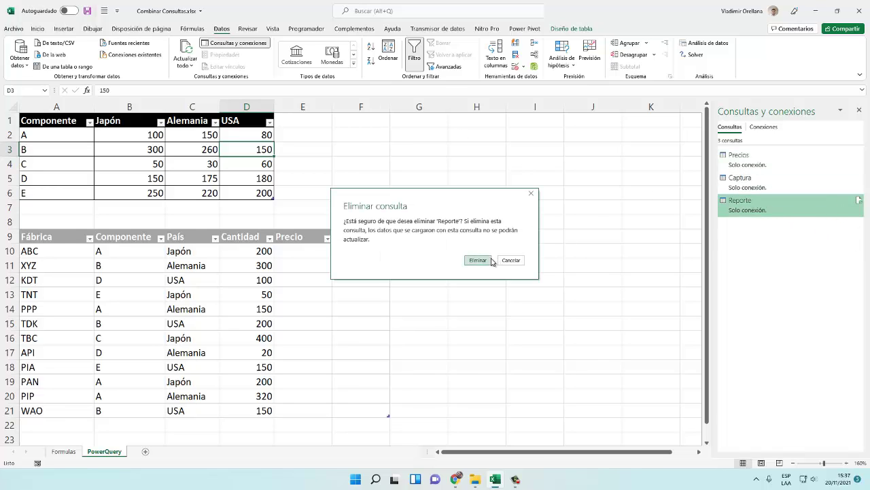
# Delete the Captura and Precios queries from the workbook
pyautogui.rightClick(725, 192)
pyautogui.click(743, 229)
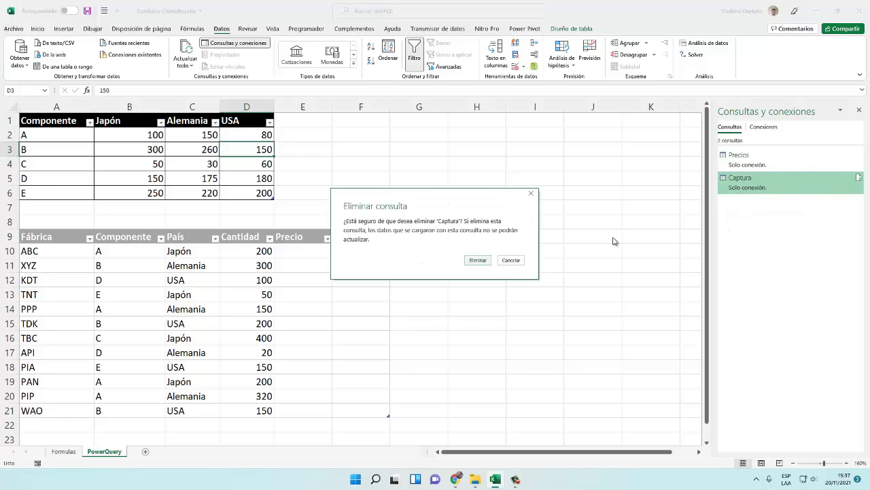
pyautogui.click(484, 261)
pyautogui.rightClick(749, 158)
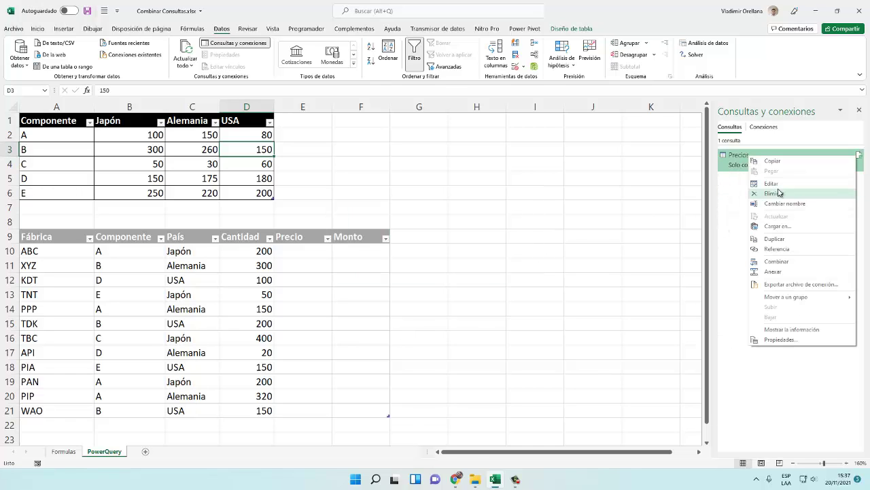
pyautogui.click(772, 194)
pyautogui.click(478, 256)
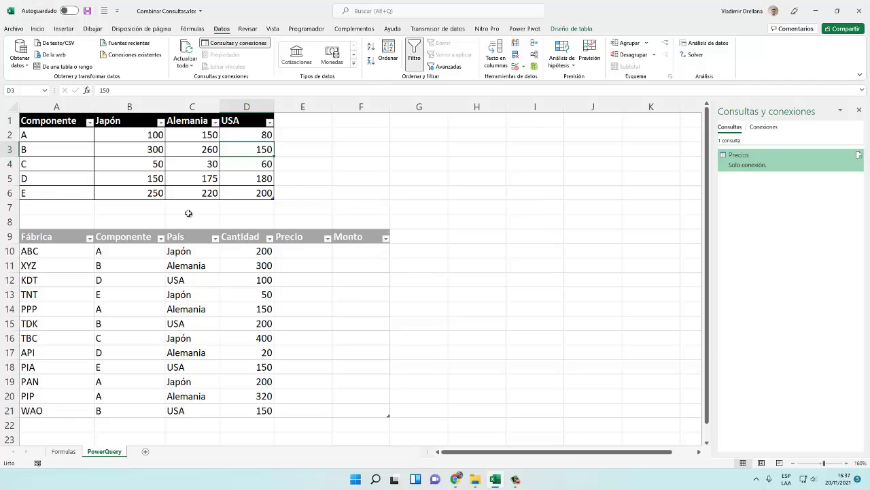
# Check the table names on the Formulas sheet, and rename the component price table of the PowerQuery sheet as Compo
pyautogui.click(64, 451)
pyautogui.click(100, 135)
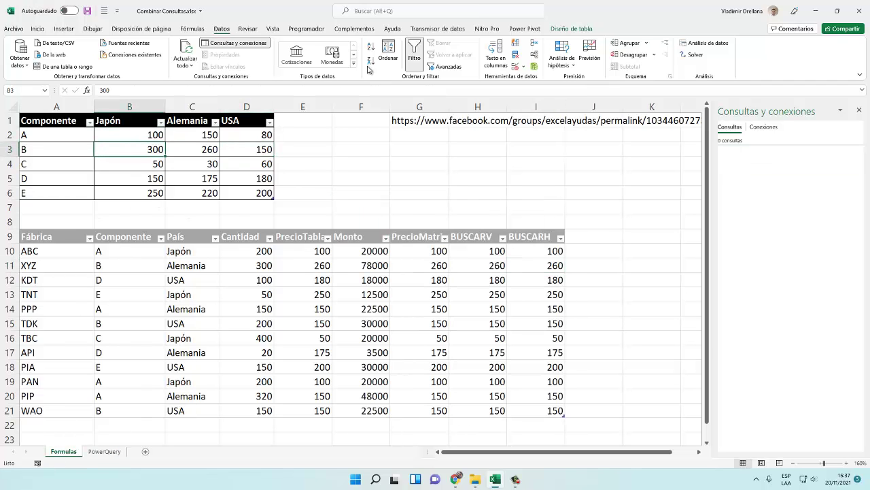
pyautogui.click(572, 28)
pyautogui.click(107, 267)
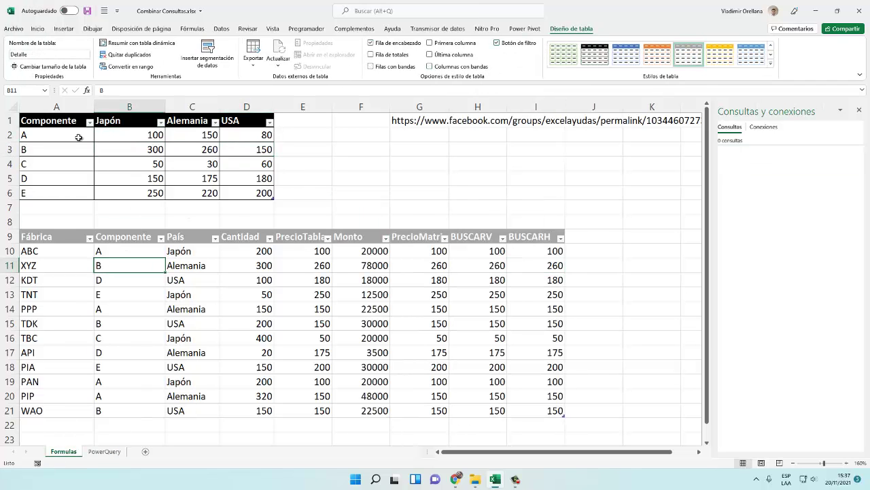
pyautogui.click(104, 451)
pyautogui.click(96, 193)
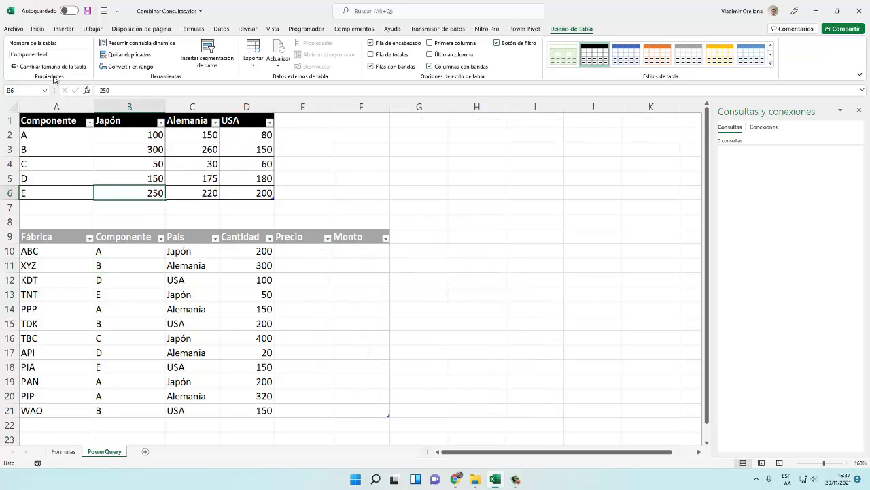
pyautogui.click(62, 54)
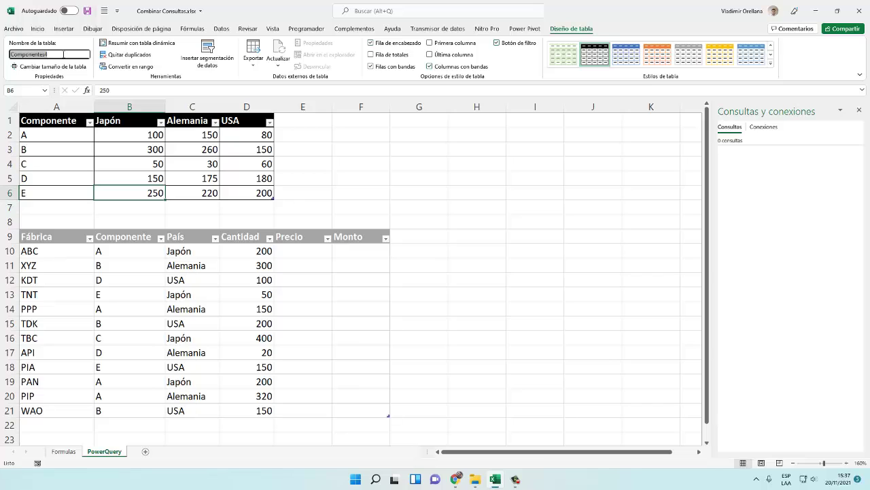
pyautogui.write('Compo')
pyautogui.press('Return')
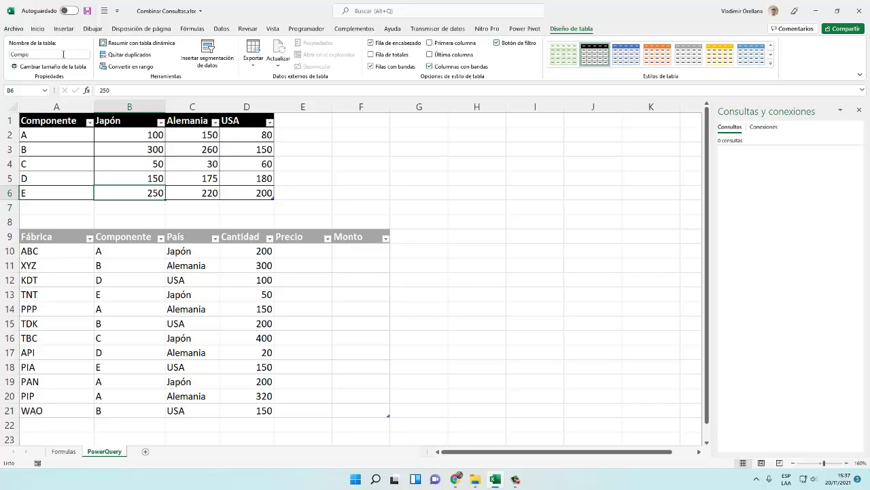
# Rename the factory detail table of the PowerQuery sheet as Det
pyautogui.click(130, 295)
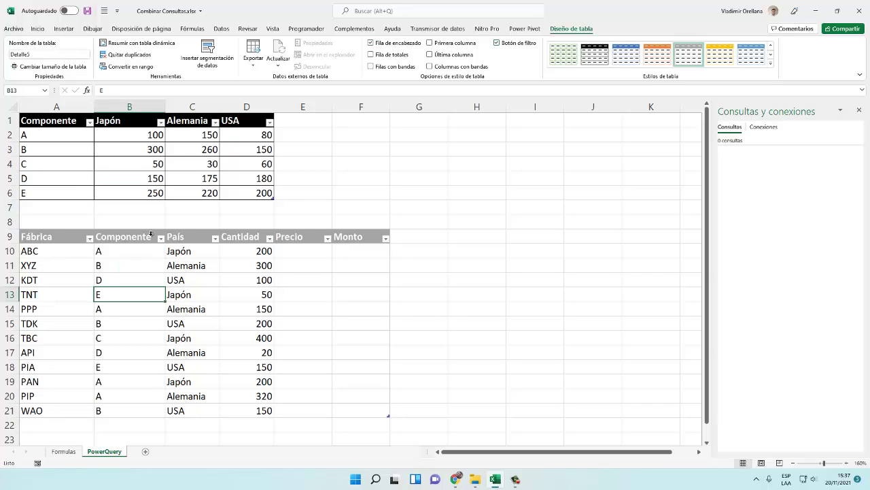
pyautogui.click(51, 54)
pyautogui.write('C')
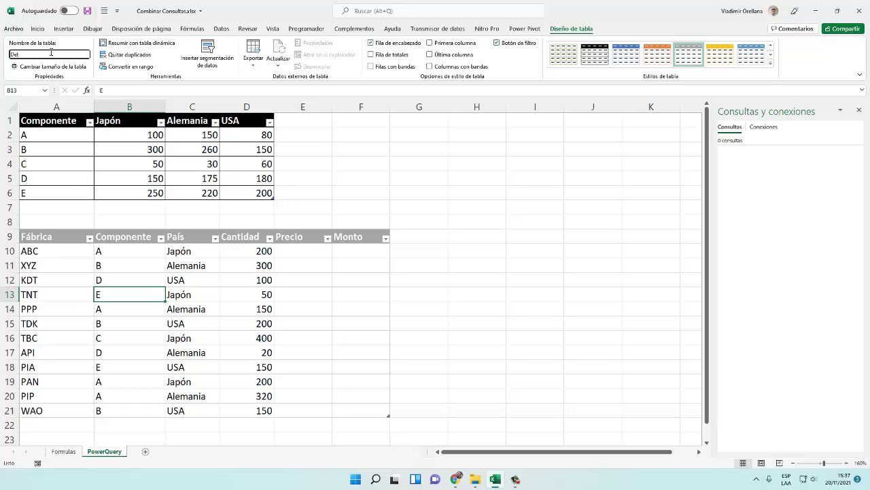
pyautogui.press('Return')
pyautogui.click(64, 150)
pyautogui.click(118, 289)
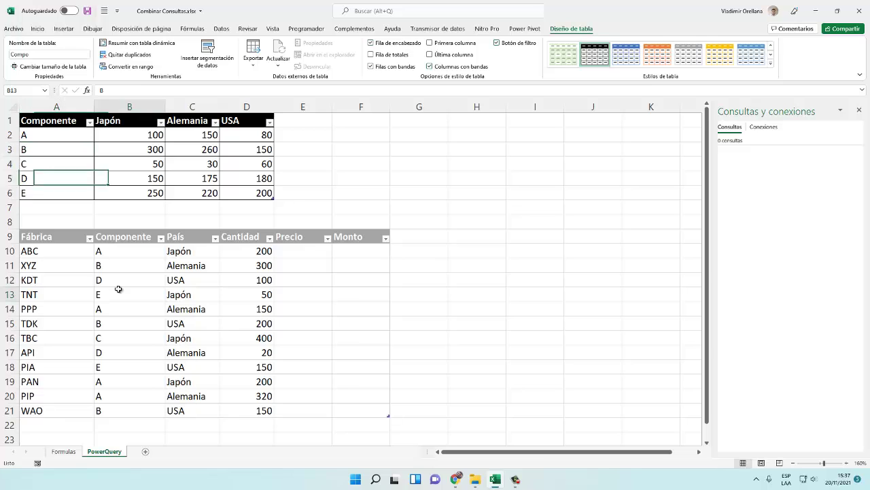
pyautogui.click(165, 194)
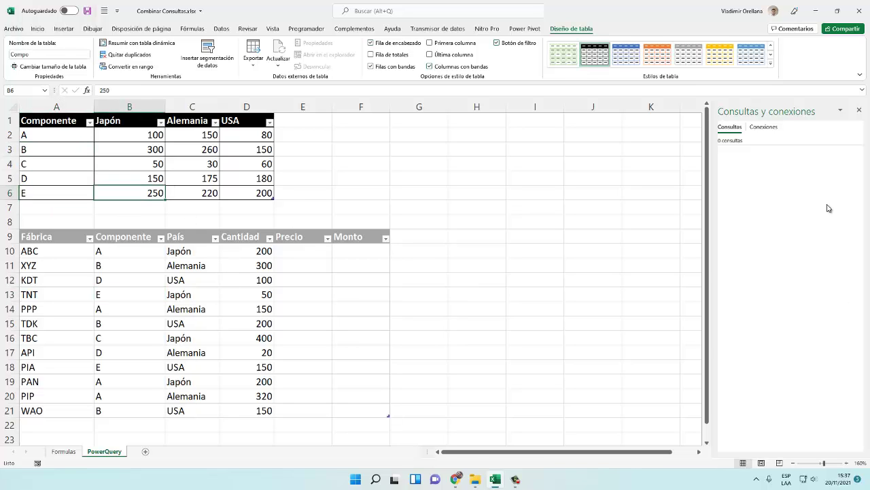
# Load the Compo table into the Power Query Editor and unpivot all columns other than Componente
pyautogui.click(150, 166)
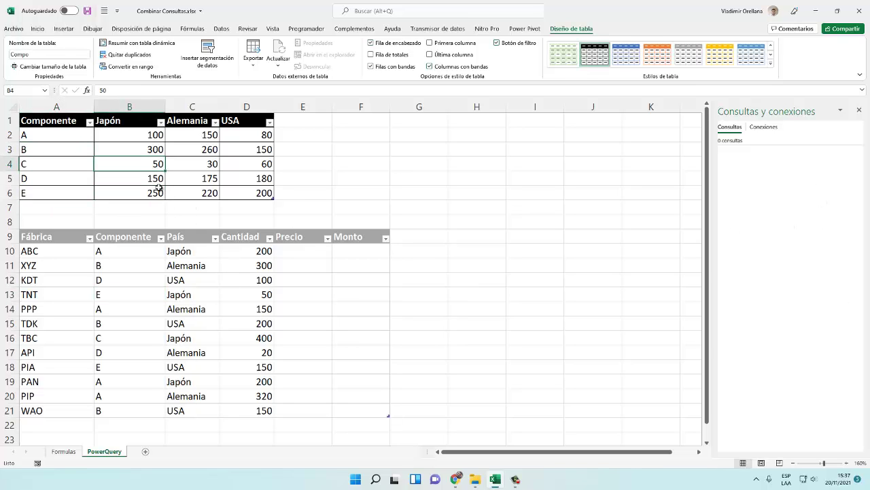
pyautogui.click(217, 31)
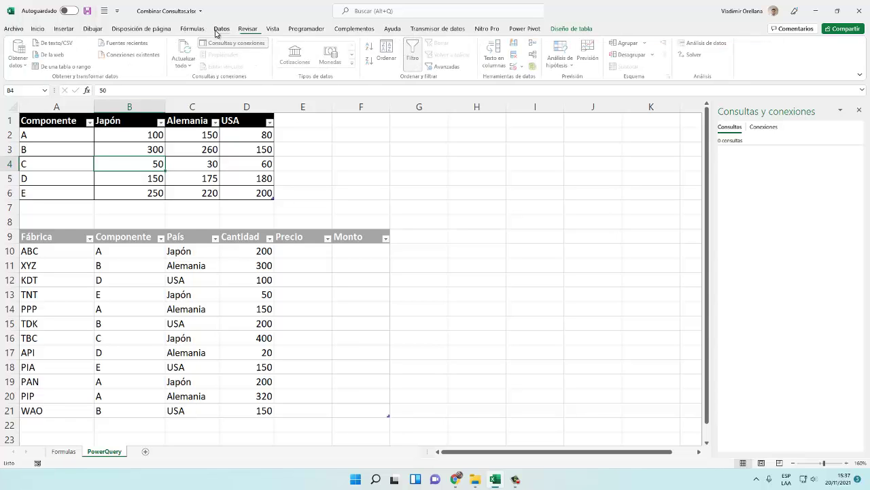
pyautogui.click(65, 67)
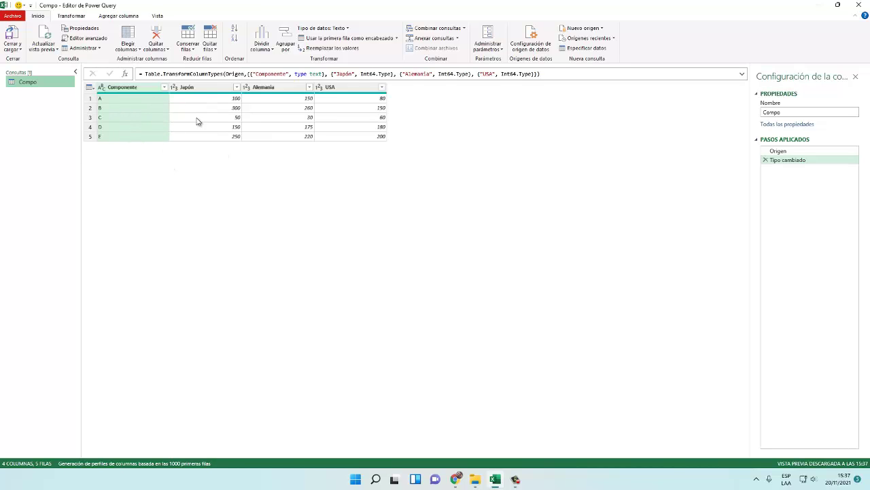
pyautogui.rightClick(134, 91)
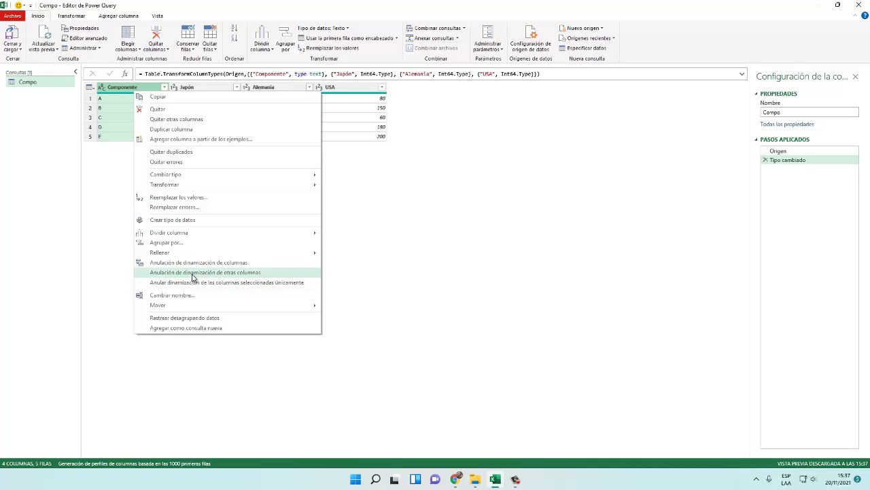
pyautogui.click(228, 272)
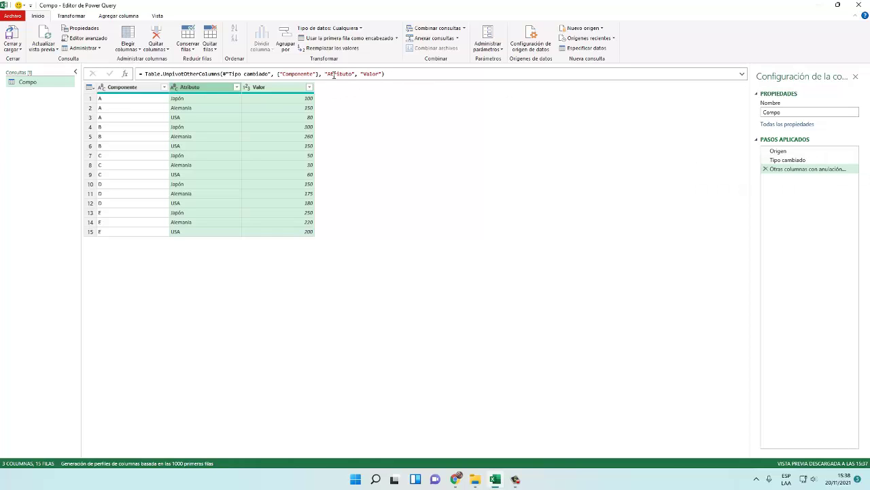
# Name the unpivoted columns País and Precio by editing the unpivot step's formula
pyautogui.moveTo(328, 73); pyautogui.dragTo(352, 74)
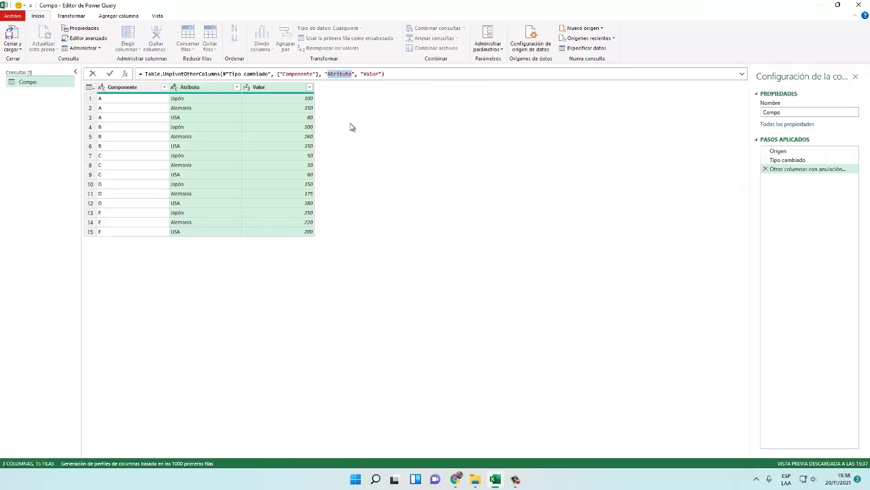
pyautogui.write('País", "')
pyautogui.write('Precio')
pyautogui.press('Return')
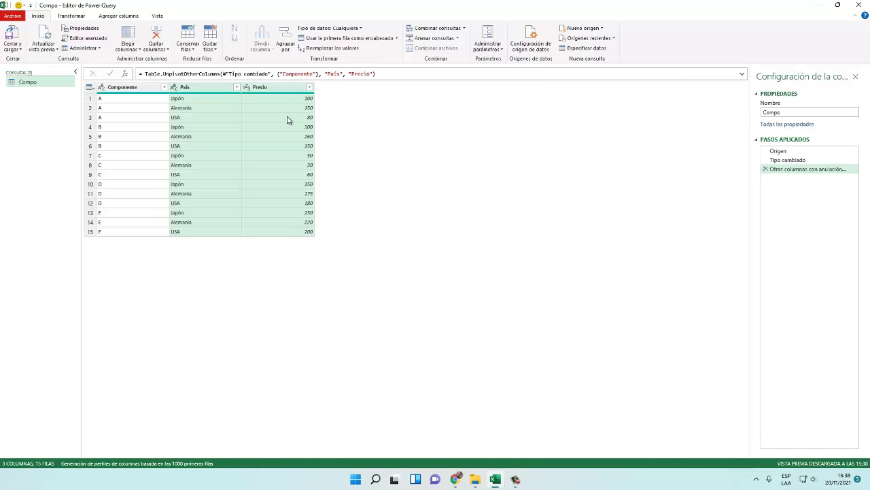
pyautogui.click(230, 119)
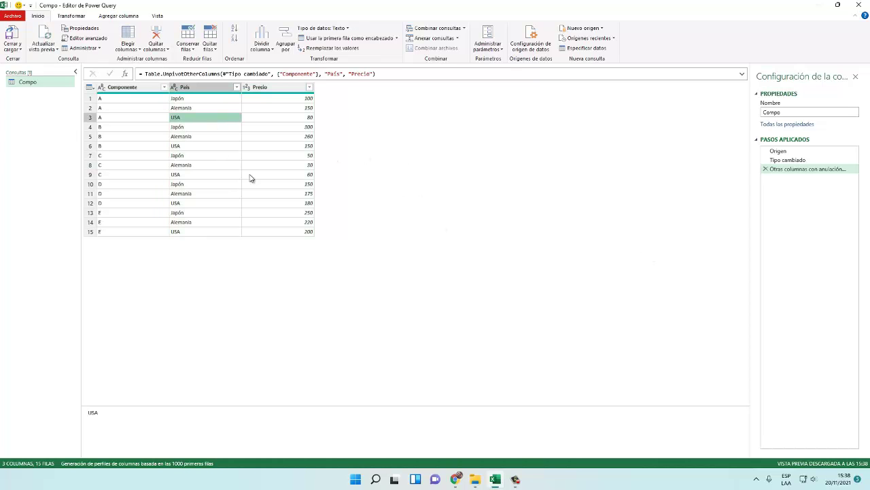
# Close the editor and load the Compo query as a connection only
pyautogui.click(18, 50)
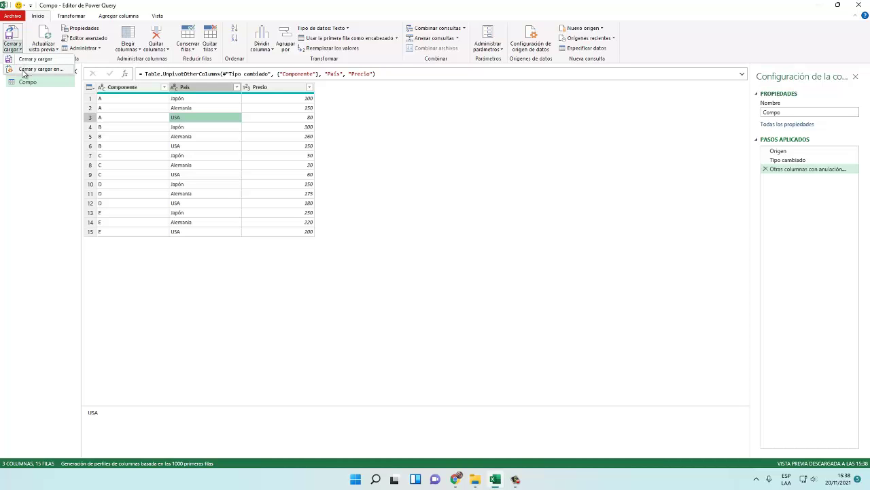
pyautogui.click(23, 70)
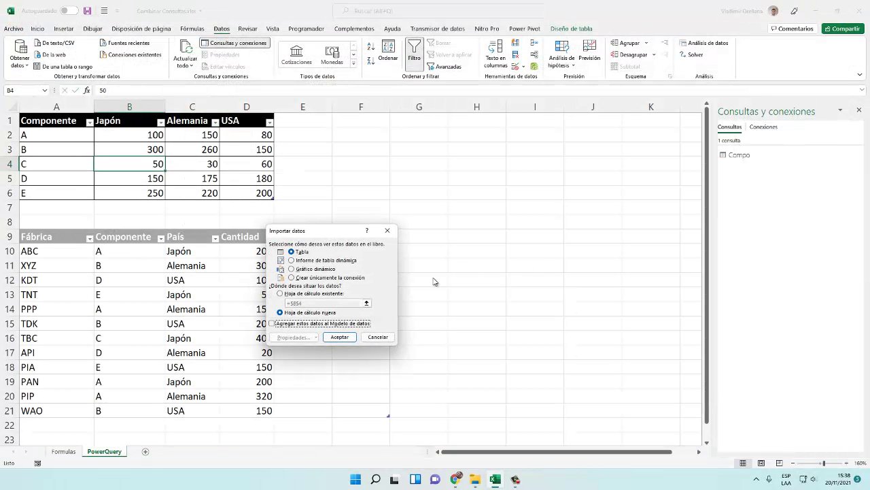
pyautogui.click(328, 278)
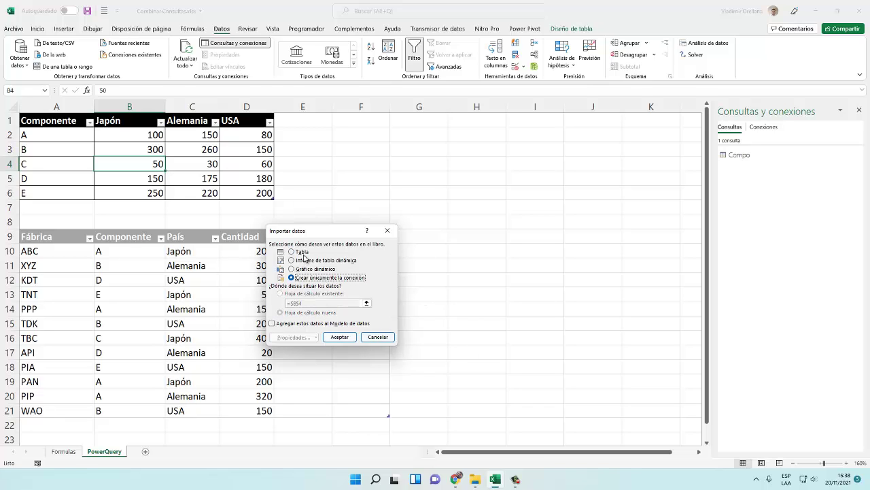
pyautogui.click(338, 337)
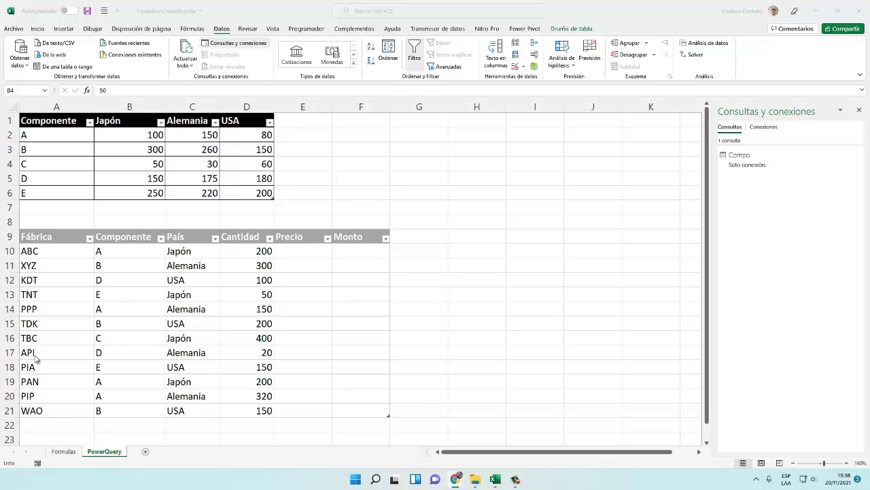
# Load the Det table into the Power Query Editor and compare its Precio and Monto columns with the Compo query
pyautogui.click(156, 305)
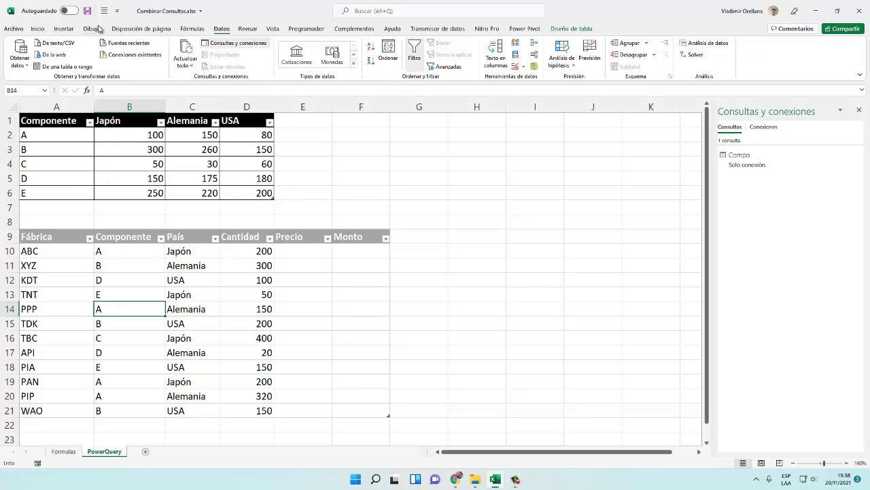
pyautogui.click(49, 68)
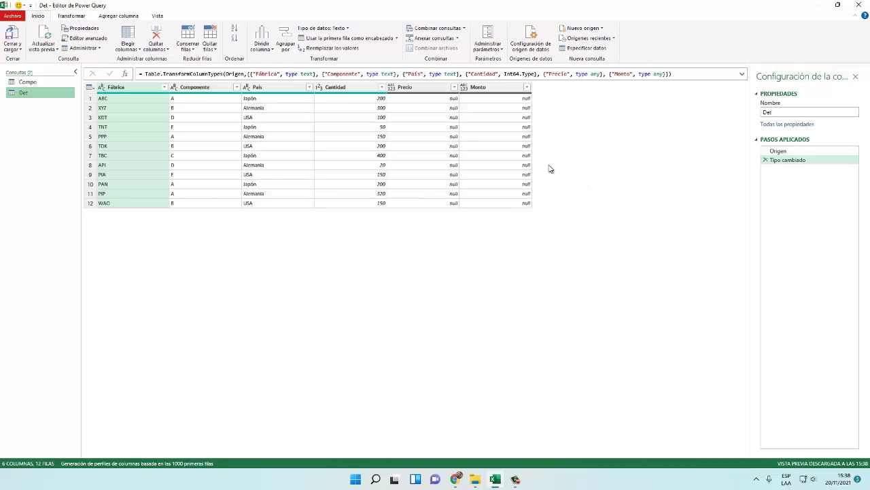
pyautogui.click(427, 89)
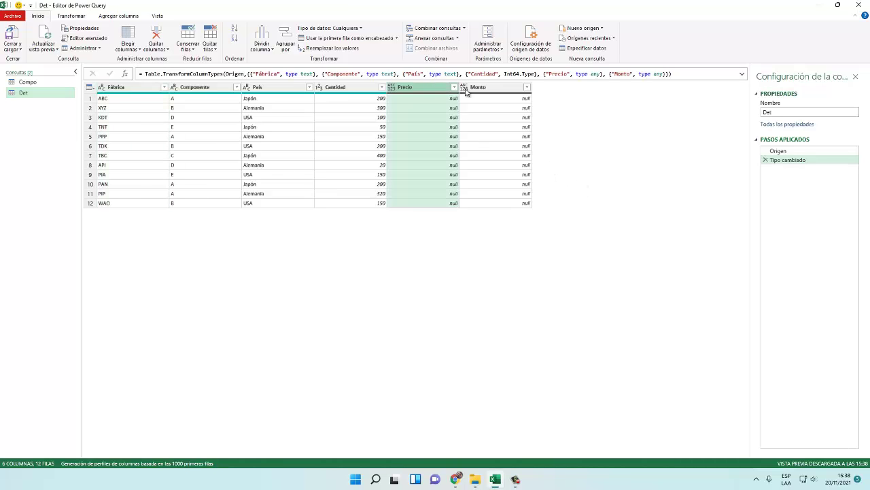
pyautogui.click(478, 88)
pyautogui.click(440, 88)
pyautogui.click(480, 106)
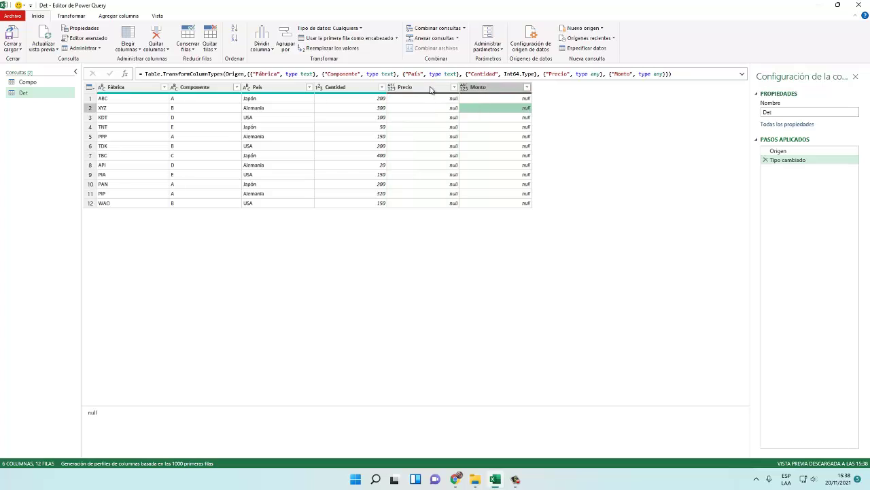
pyautogui.click(430, 87)
pyautogui.click(464, 140)
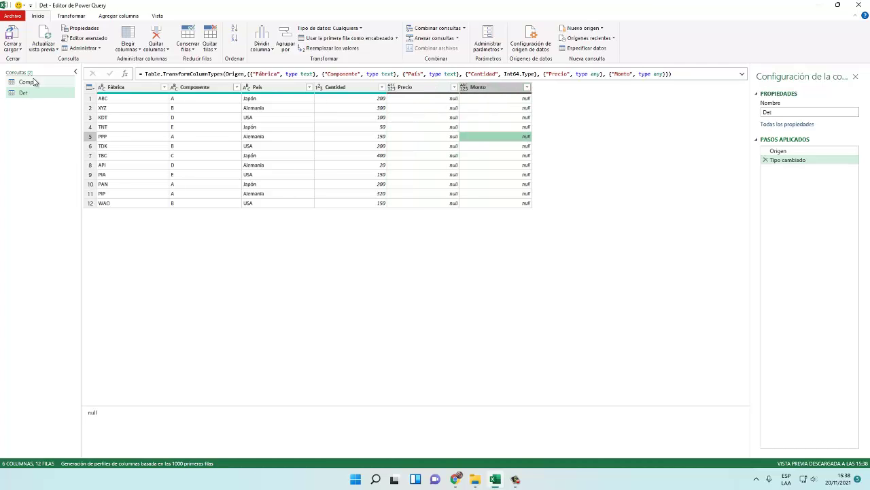
pyautogui.click(34, 82)
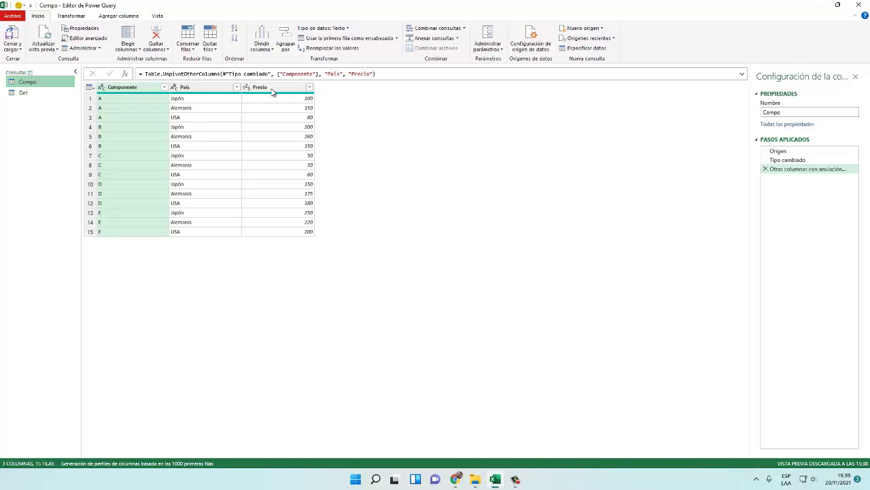
pyautogui.click(23, 93)
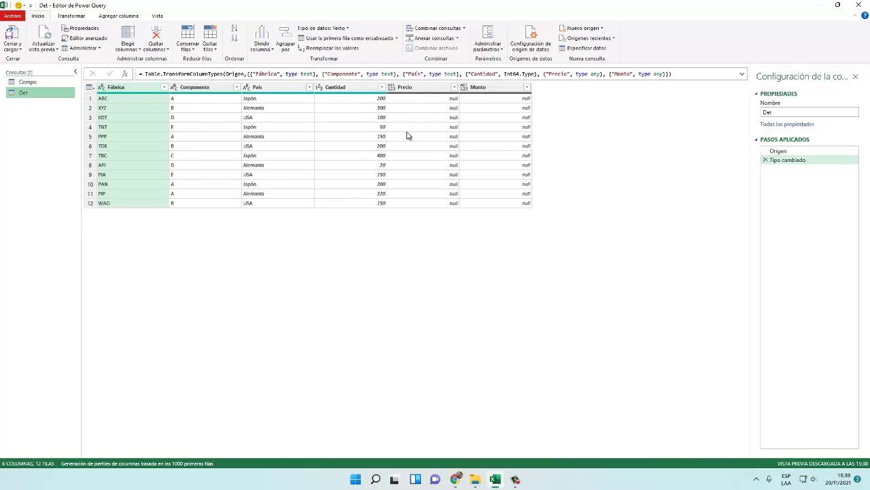
# Remove the Precio and Monto columns from the Det query
pyautogui.click(418, 88)
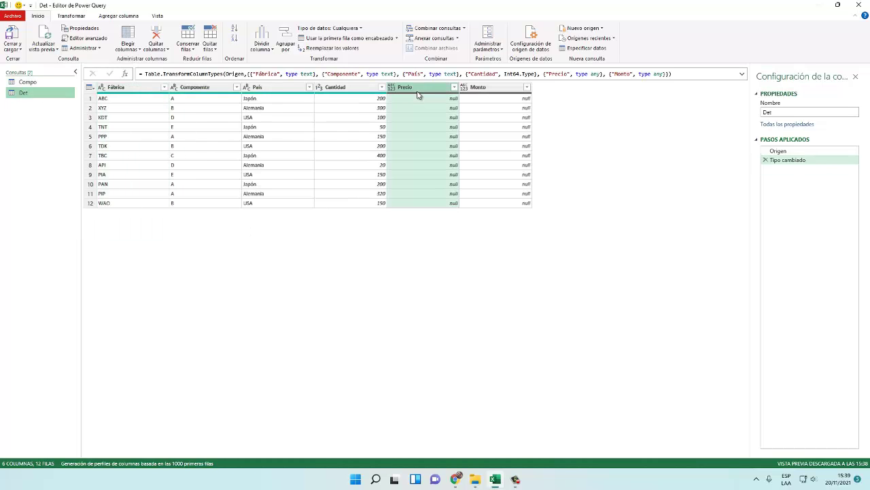
pyautogui.keyDown('ctrl'); pyautogui.click(478, 89); pyautogui.keyUp('ctrl')
pyautogui.rightClick(479, 89)
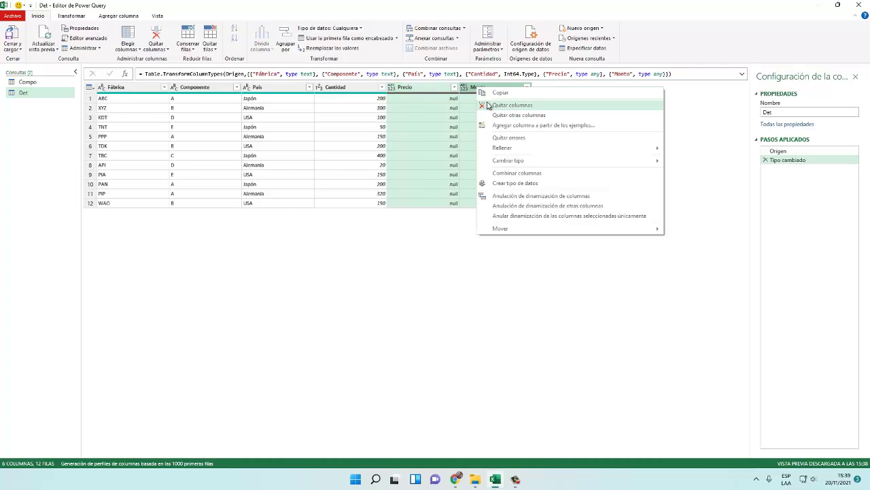
pyautogui.click(487, 102)
pyautogui.click(340, 128)
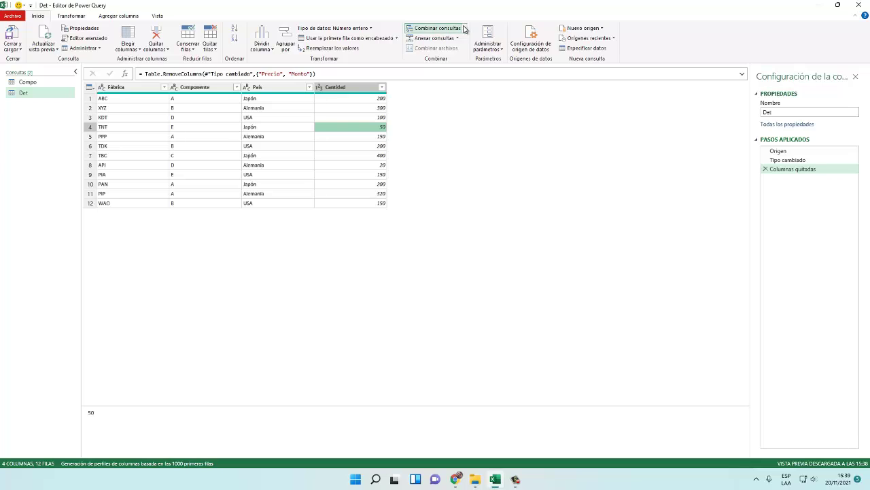
# Start merging the Det query with Compo as the second table, using the left outer join (Externa izquierda)
pyautogui.click(466, 29)
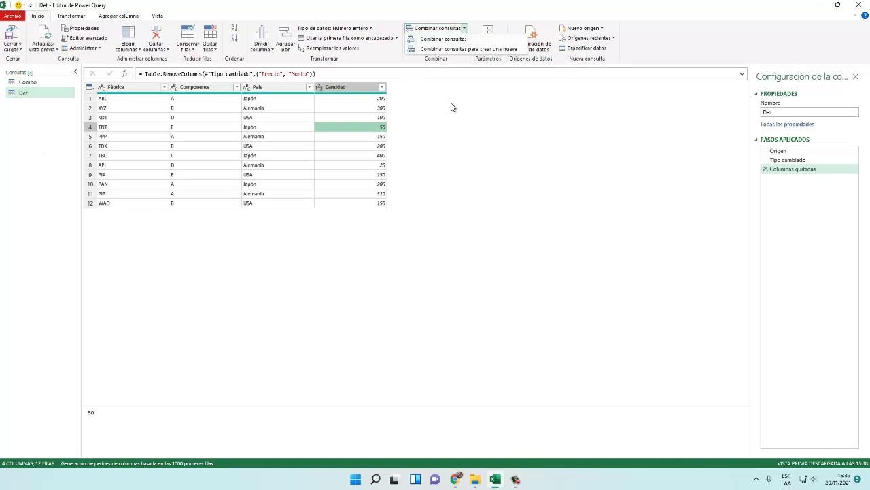
pyautogui.click(450, 40)
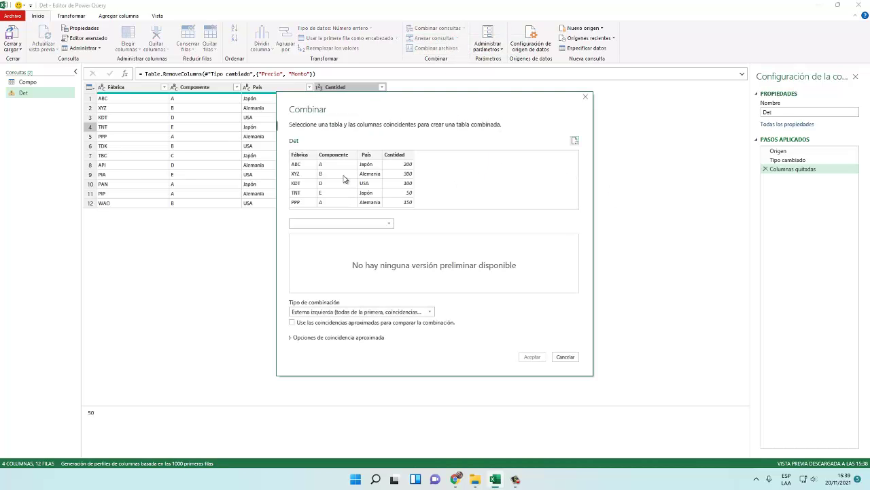
pyautogui.moveTo(347, 95); pyautogui.dragTo(366, 100)
pyautogui.moveTo(232, 134); pyautogui.dragTo(203, 199)
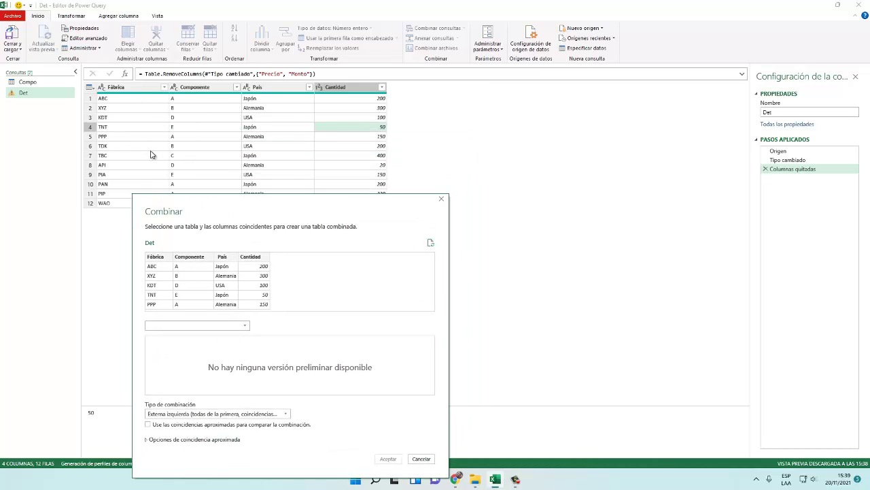
pyautogui.moveTo(175, 196); pyautogui.dragTo(303, 144)
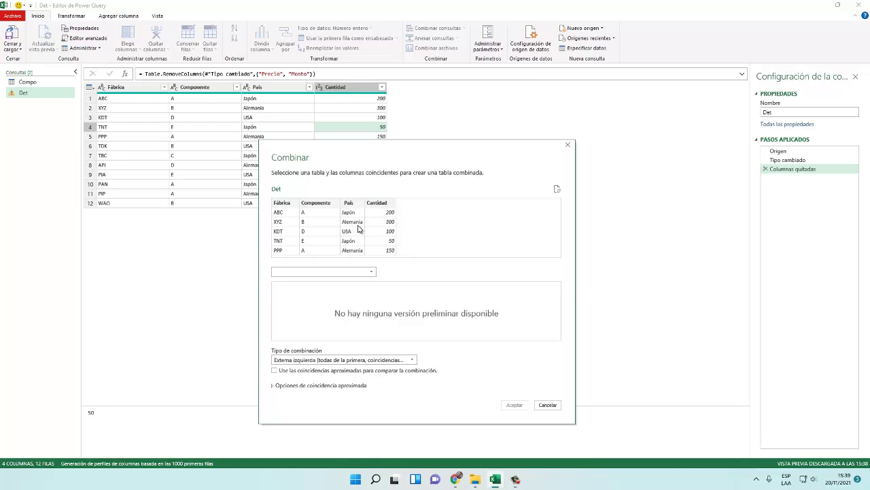
pyautogui.click(352, 272)
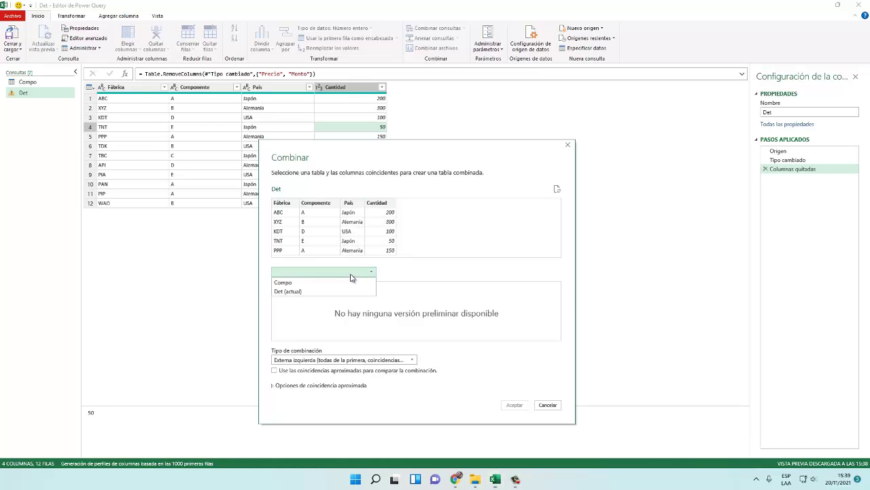
pyautogui.click(305, 282)
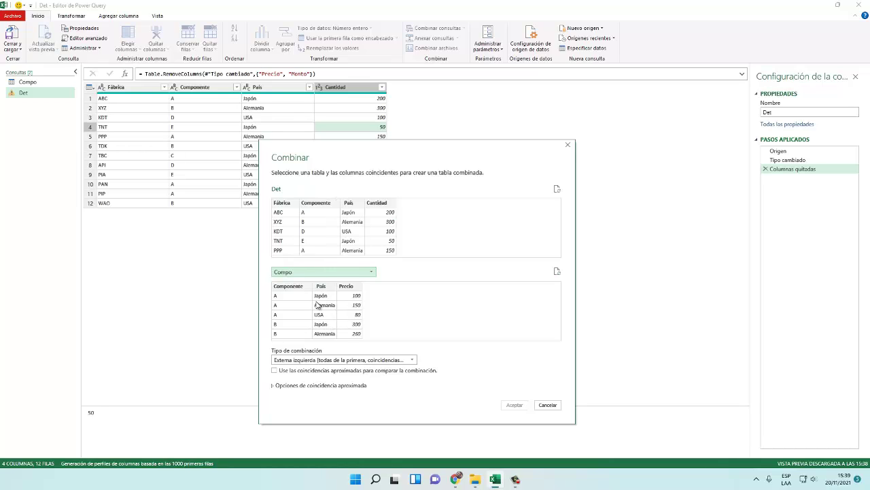
pyautogui.click(327, 359)
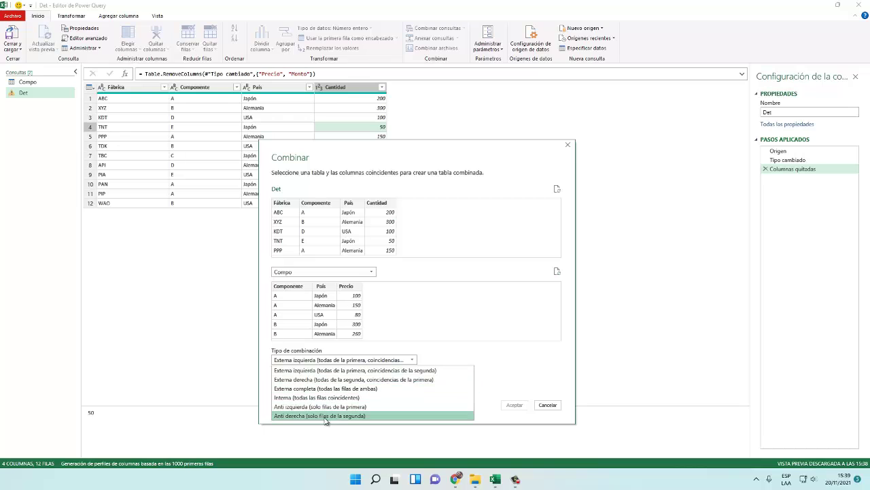
pyautogui.click(357, 370)
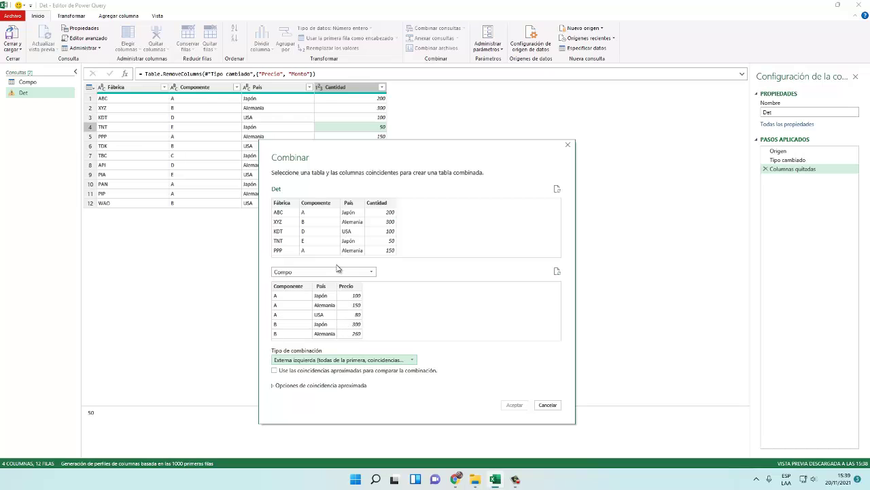
# Match the two tables on País first and Componente second, and complete the merge
pyautogui.click(348, 204)
pyautogui.keyDown('ctrl'); pyautogui.click(334, 204); pyautogui.keyUp('ctrl')
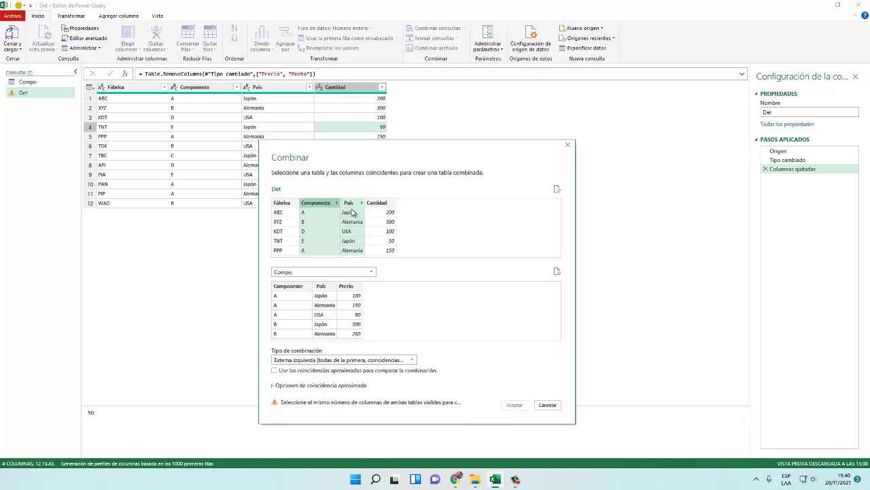
pyautogui.click(301, 288)
pyautogui.keyDown('ctrl'); pyautogui.click(321, 288); pyautogui.keyUp('ctrl')
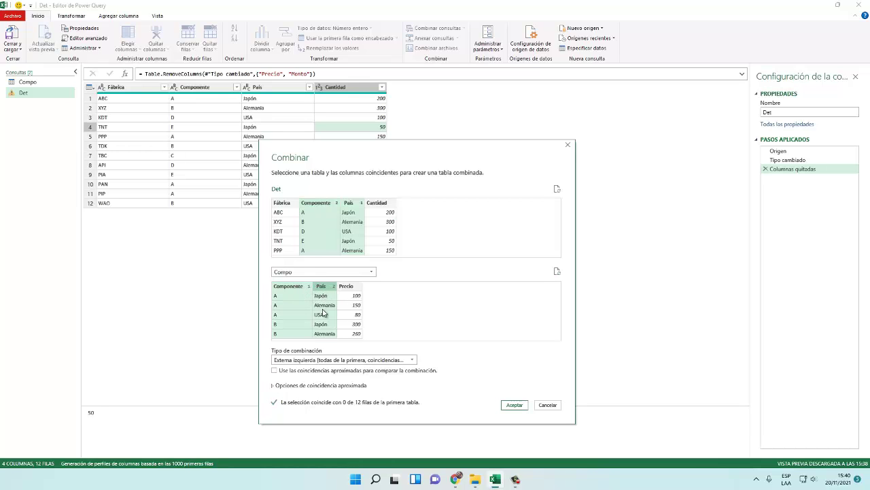
pyautogui.click(350, 286)
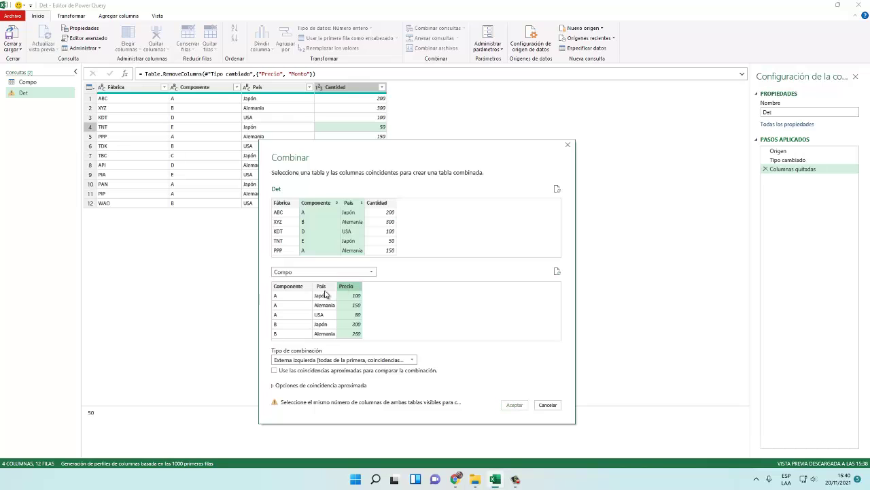
pyautogui.click(327, 291)
pyautogui.keyDown('ctrl'); pyautogui.click(297, 292); pyautogui.keyUp('ctrl')
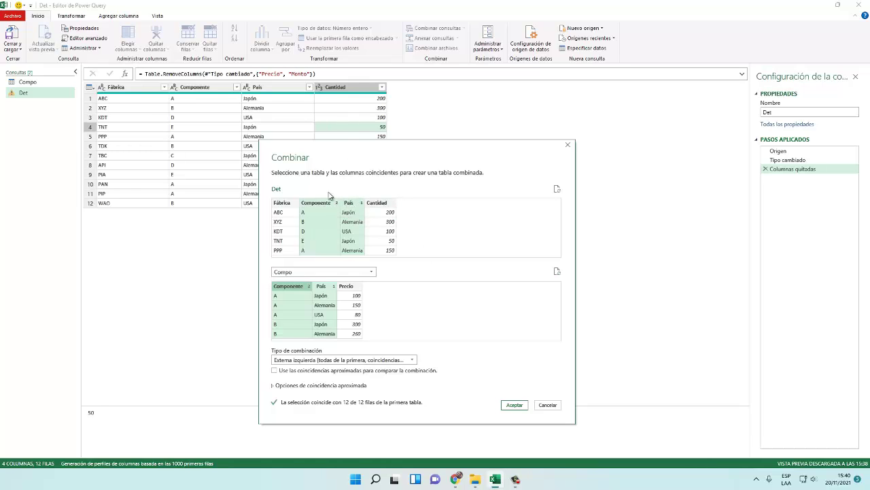
pyautogui.click(517, 406)
# Preview several rows' nested Compo tables and expand only the Precio column, without the original column name as prefix
pyautogui.click(429, 99)
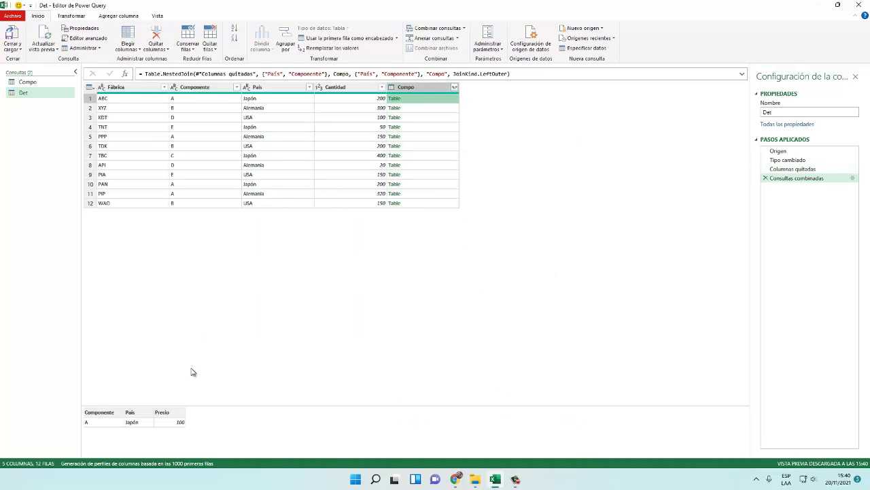
pyautogui.click(434, 138)
pyautogui.click(434, 195)
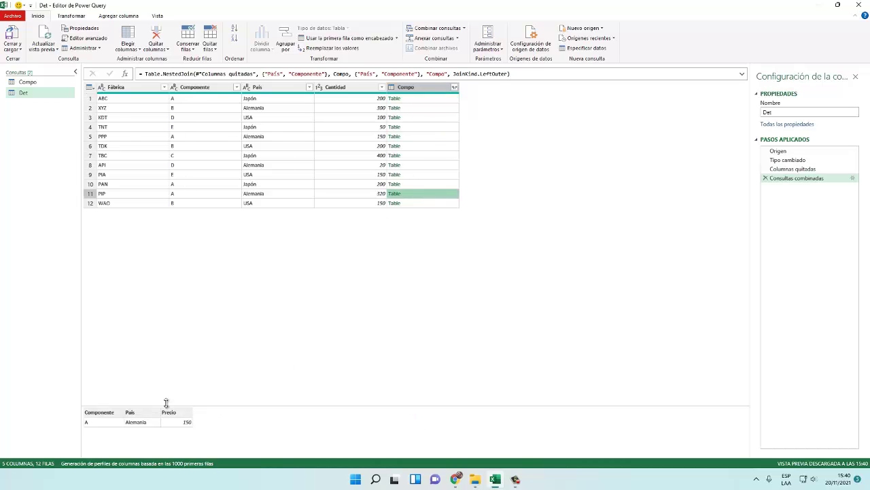
pyautogui.click(430, 121)
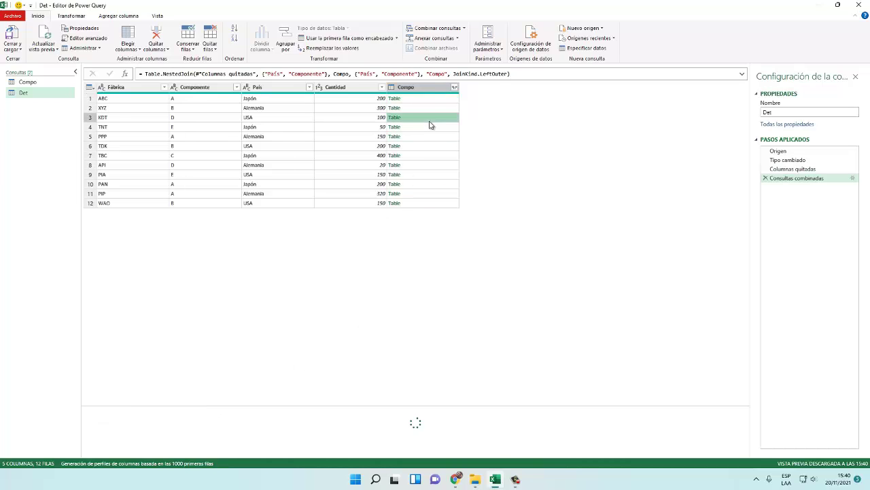
pyautogui.click(454, 88)
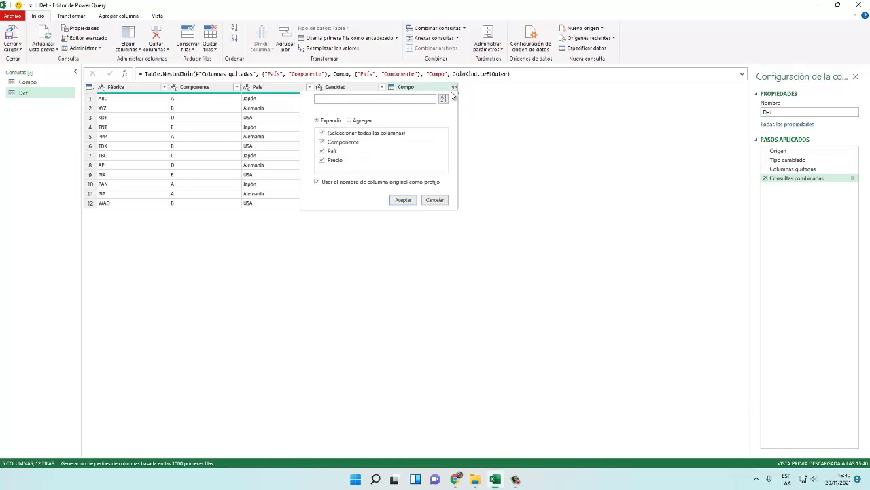
pyautogui.click(322, 133)
pyautogui.click(322, 160)
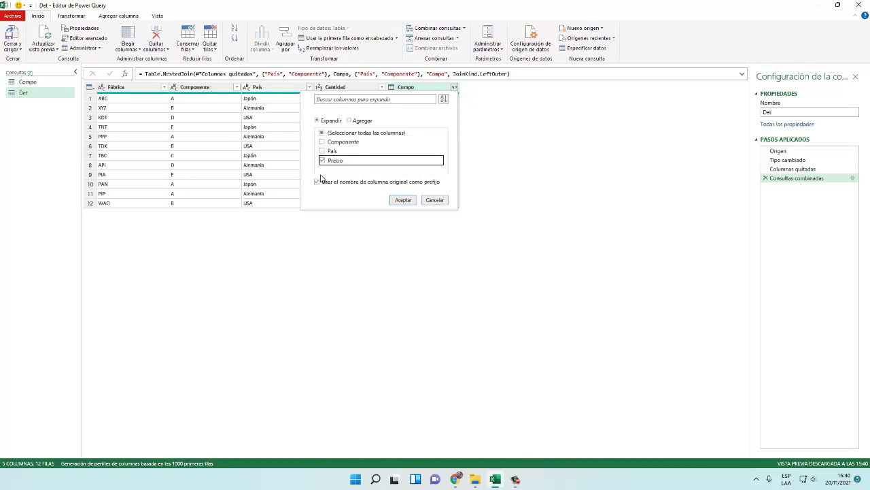
pyautogui.click(317, 182)
pyautogui.click(403, 200)
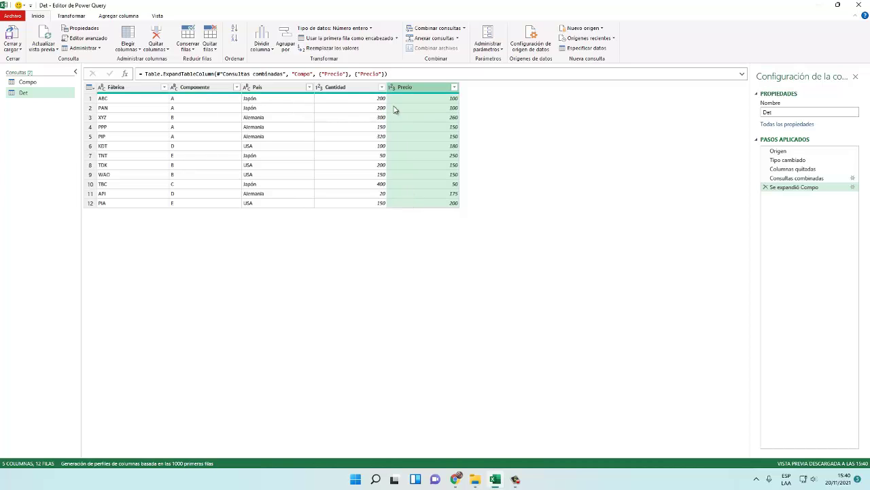
# Add a custom column that multiplies Cantidad by Precio with the formula [Cantidad]*[Precio]
pyautogui.click(428, 109)
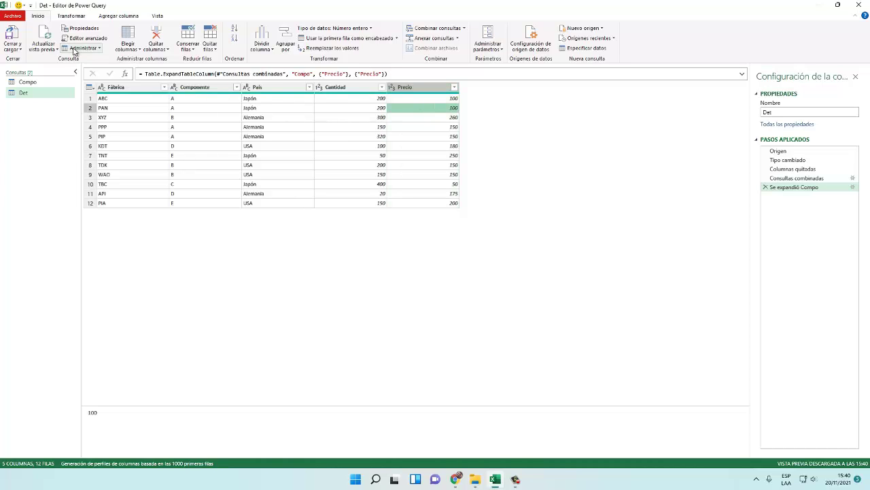
pyautogui.click(72, 17)
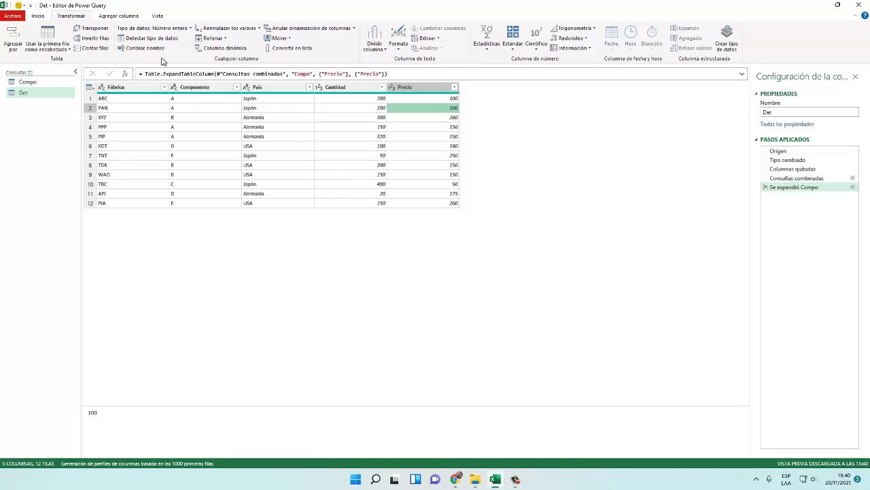
pyautogui.click(118, 16)
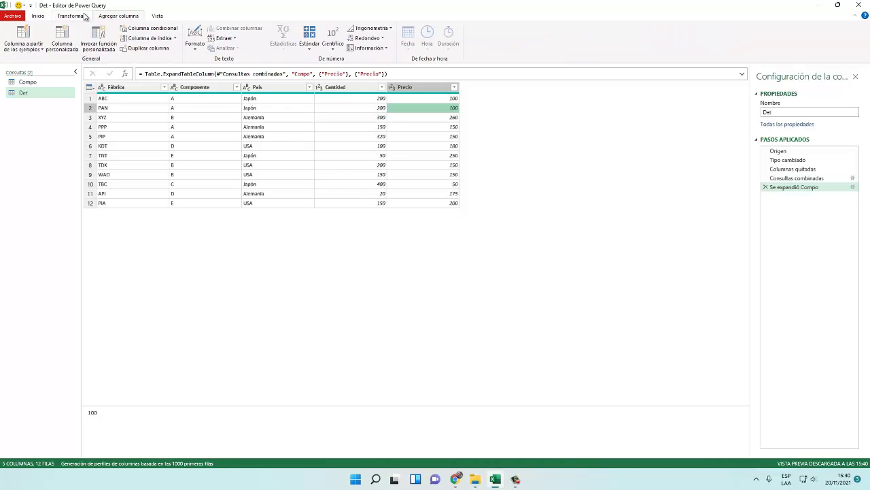
pyautogui.click(63, 36)
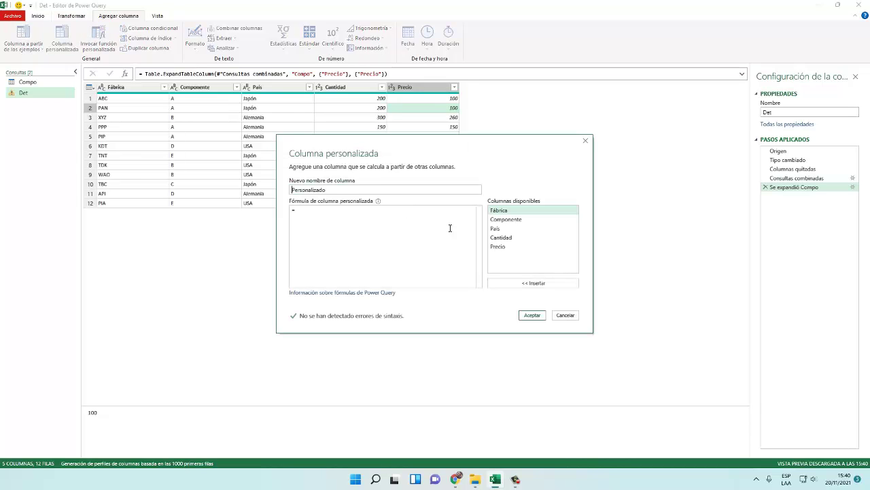
pyautogui.doubleClick(501, 237)
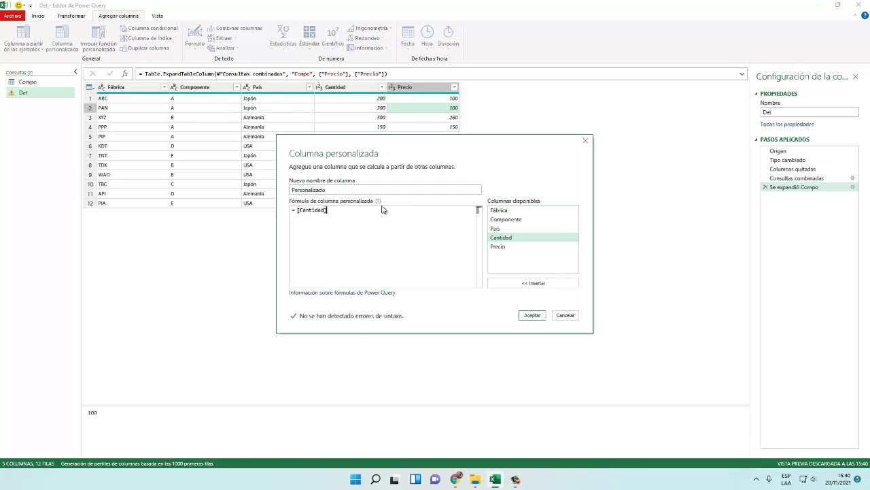
pyautogui.write('*')
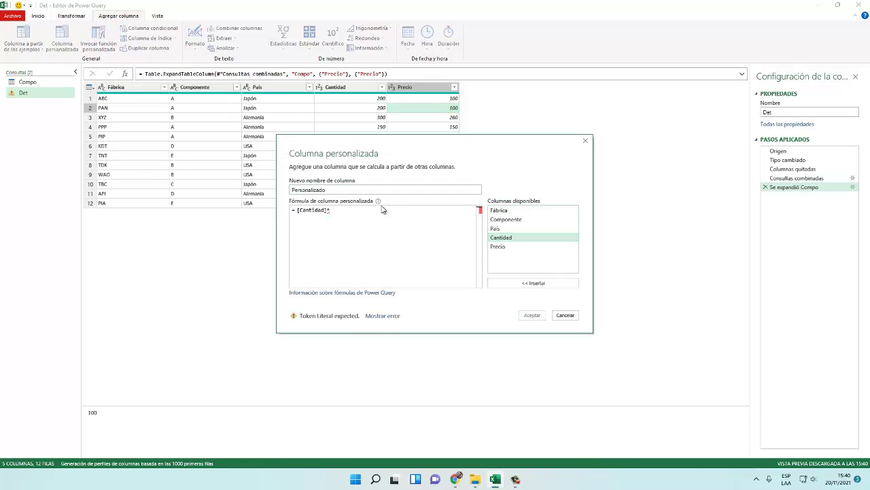
pyautogui.doubleClick(500, 247)
pyautogui.click(532, 317)
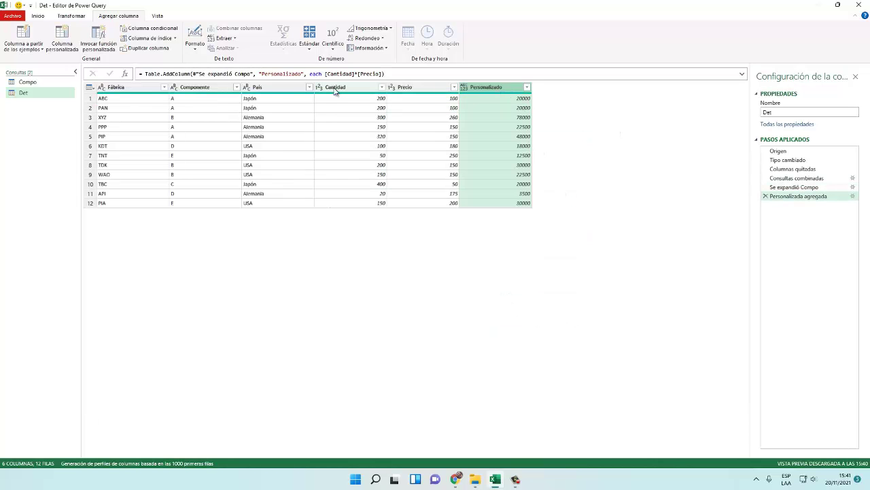
# Rename the custom column as Total by editing the name in its step formula
pyautogui.click(266, 73)
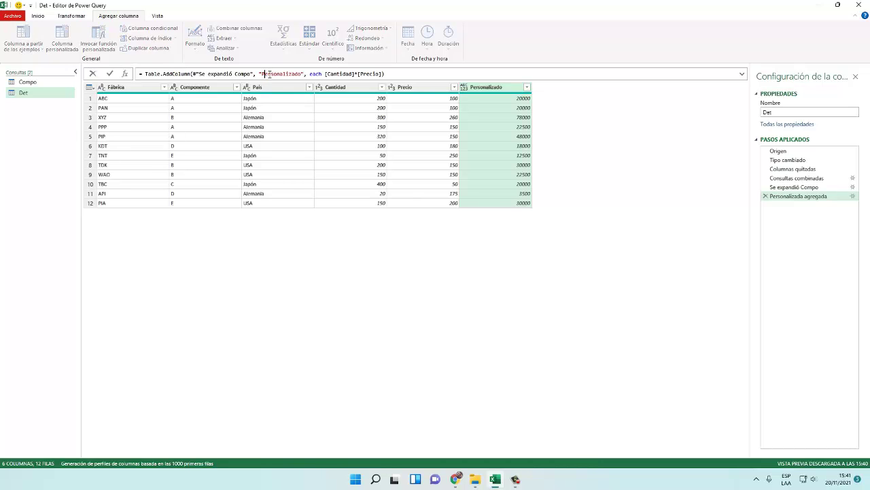
pyautogui.moveTo(267, 74); pyautogui.dragTo(301, 73)
pyautogui.write('Total')
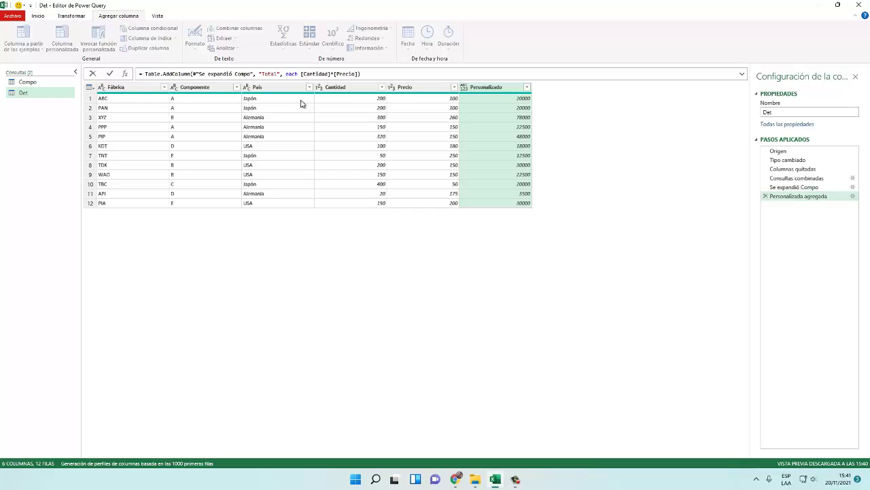
pyautogui.press('Return')
# Close and load the Det query to the workbook, and compare its table with the one on the Formulas sheet
pyautogui.click(38, 16)
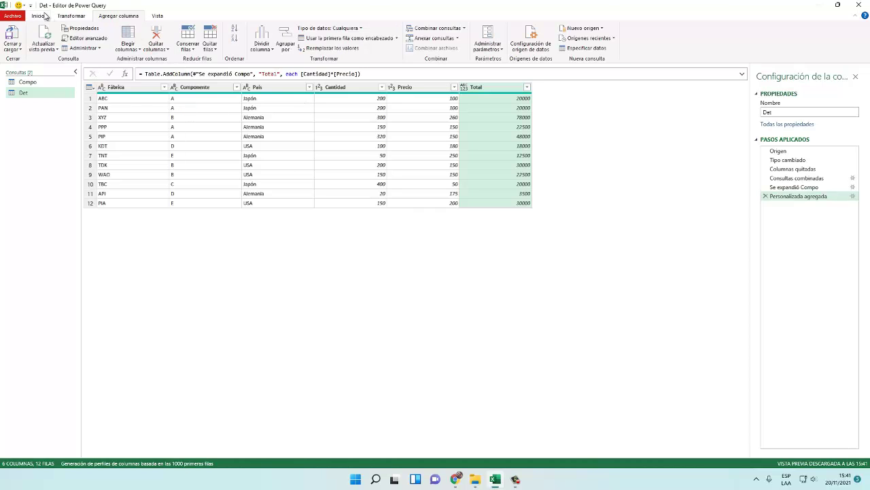
pyautogui.click(21, 50)
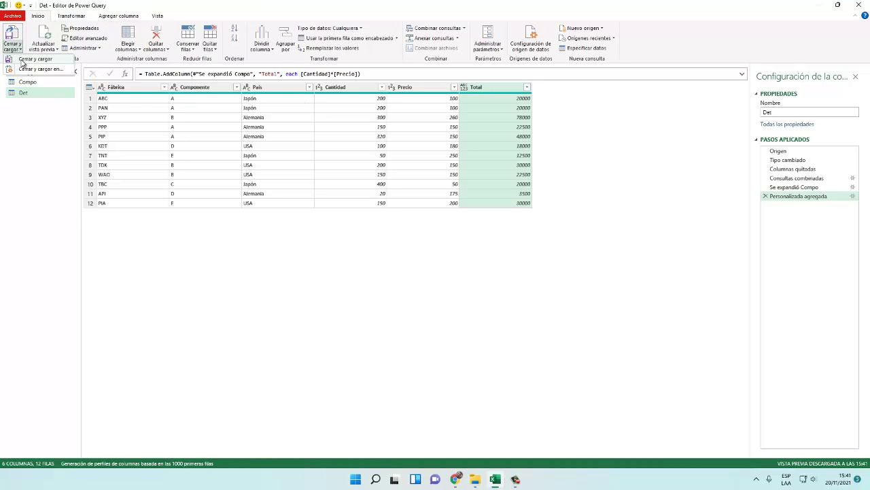
pyautogui.click(23, 62)
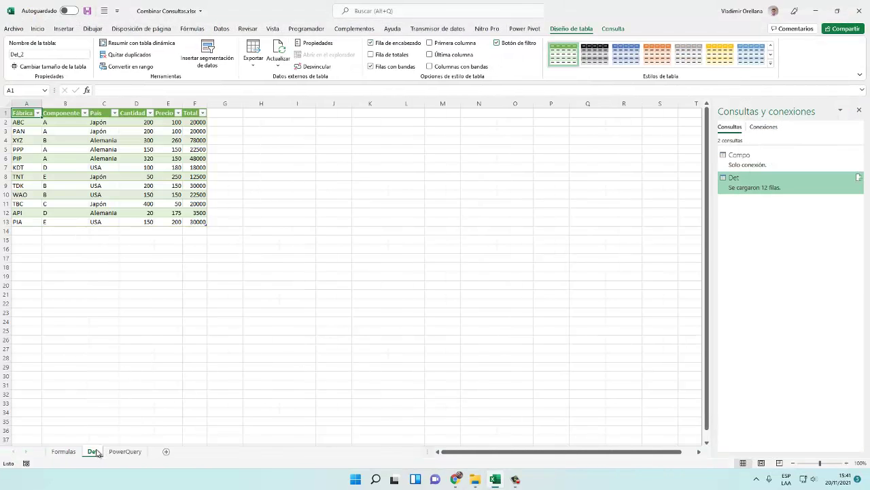
pyautogui.click(62, 452)
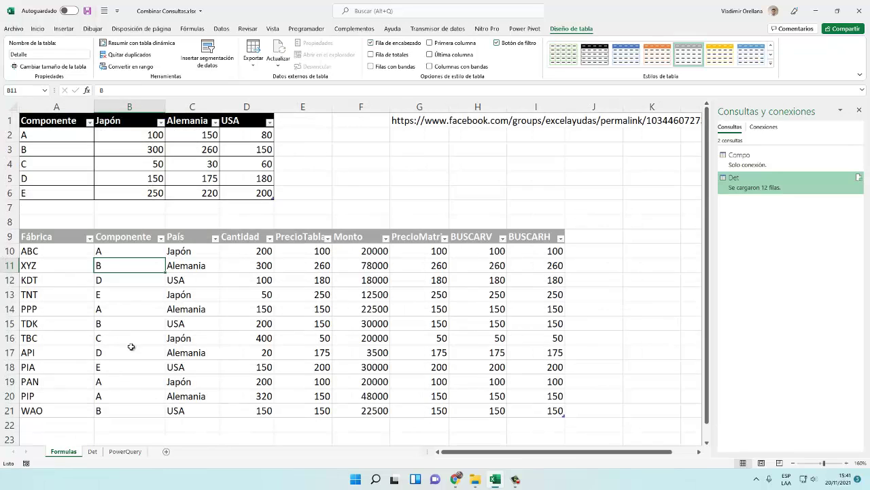
pyautogui.click(91, 451)
# Open the Det query's load settings and enable adding its data to the Data Model
pyautogui.rightClick(745, 193)
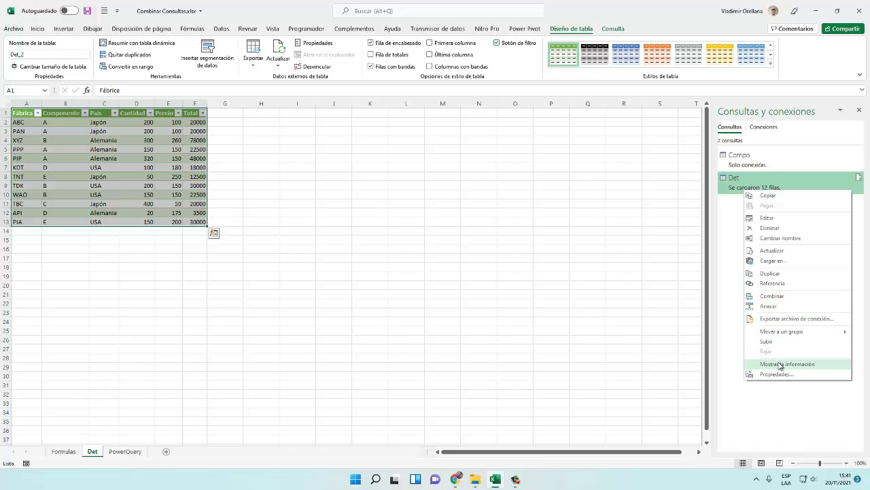
pyautogui.click(773, 261)
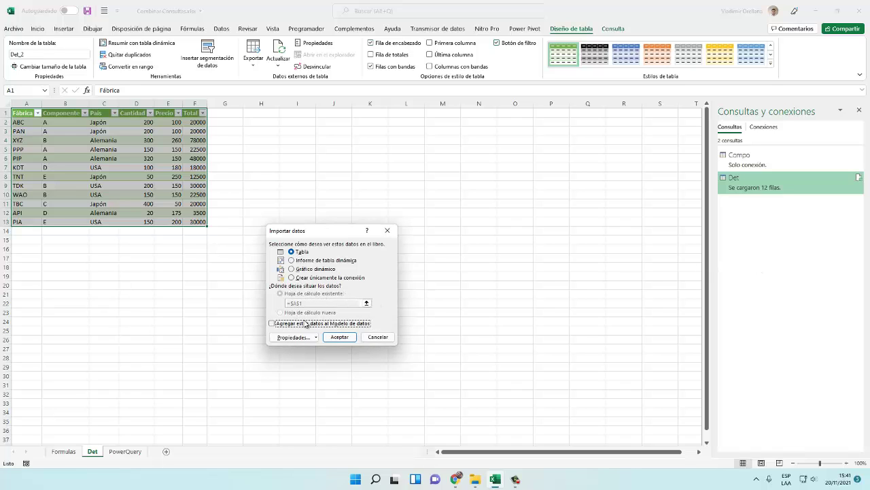
pyautogui.click(303, 325)
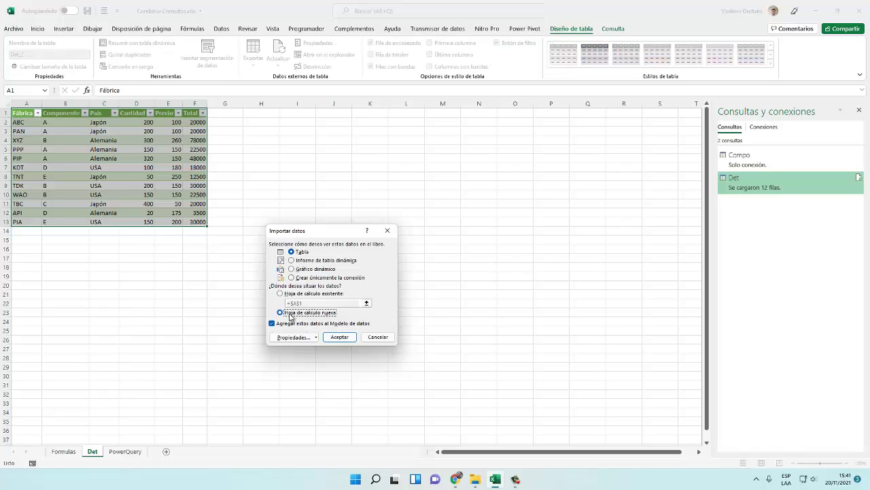
# Load the Det table into the existing PowerQuery sheet at cell A27, accepting the relocation
pyautogui.click(286, 294)
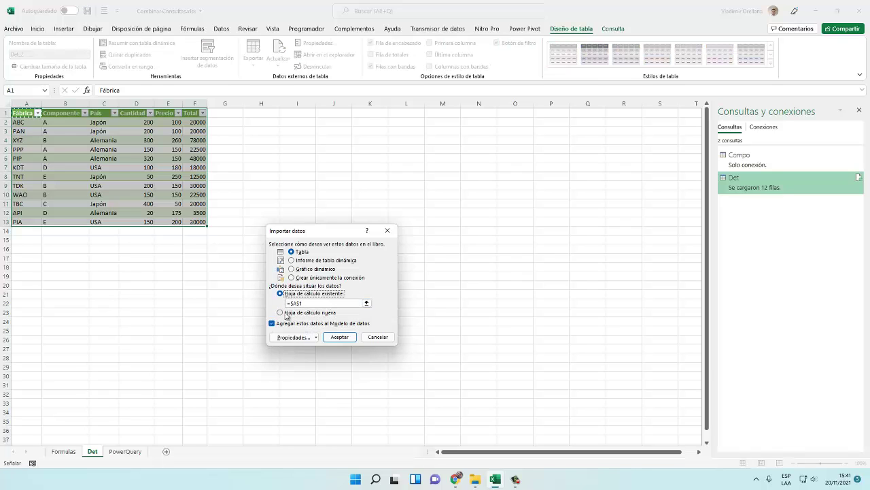
pyautogui.click(125, 451)
pyautogui.click(366, 304)
pyautogui.click(365, 303)
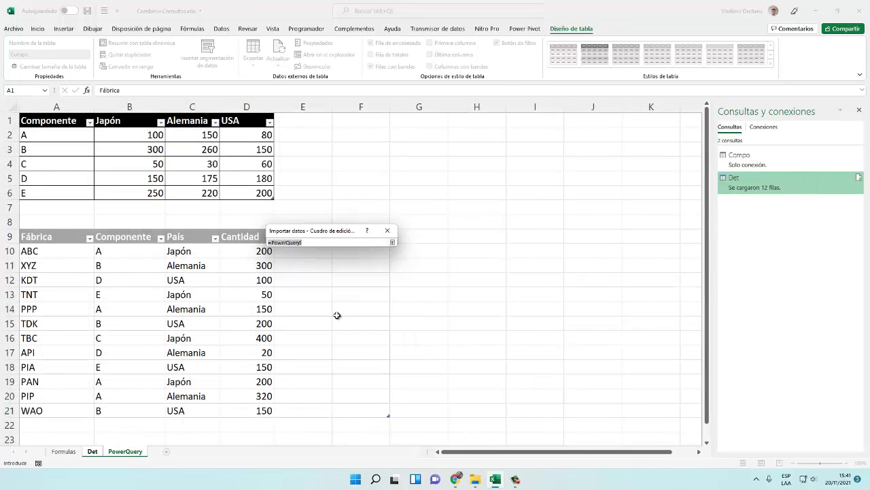
pyautogui.click(302, 323)
pyautogui.scroll(-5, 294, 374)
pyautogui.scroll(1, 169, 358)
pyautogui.click(32, 328)
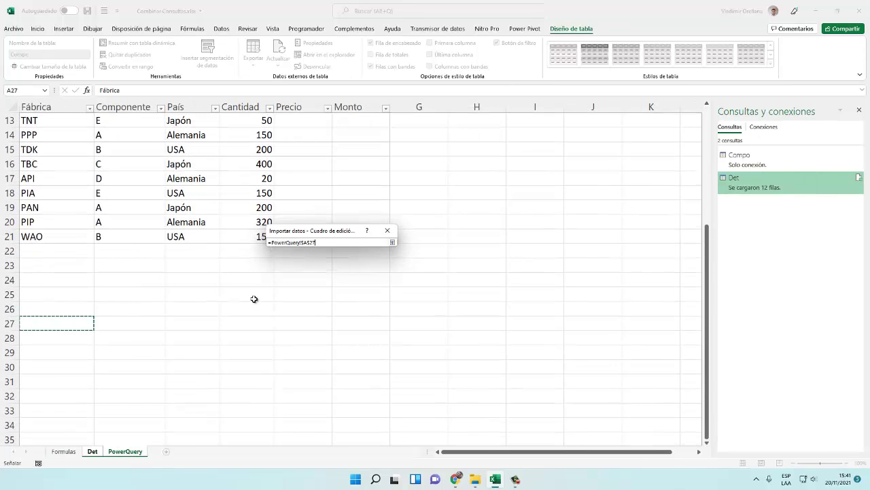
pyautogui.click(392, 242)
pyautogui.click(338, 336)
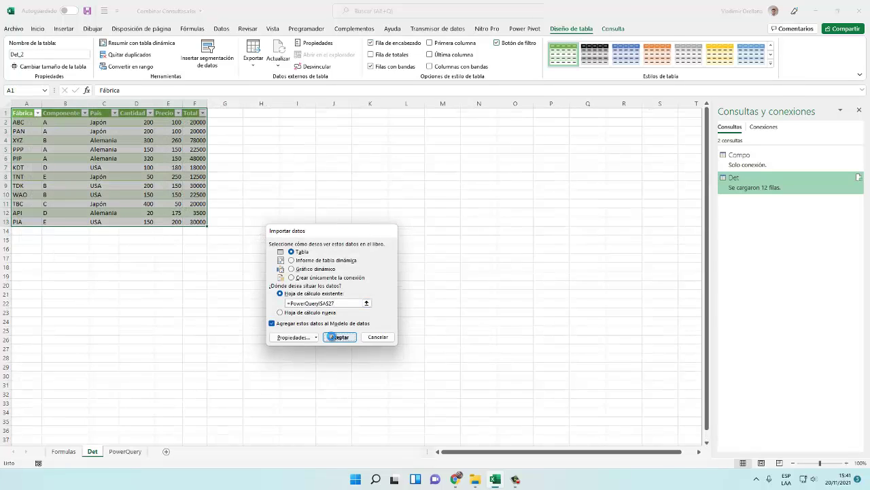
pyautogui.click(415, 266)
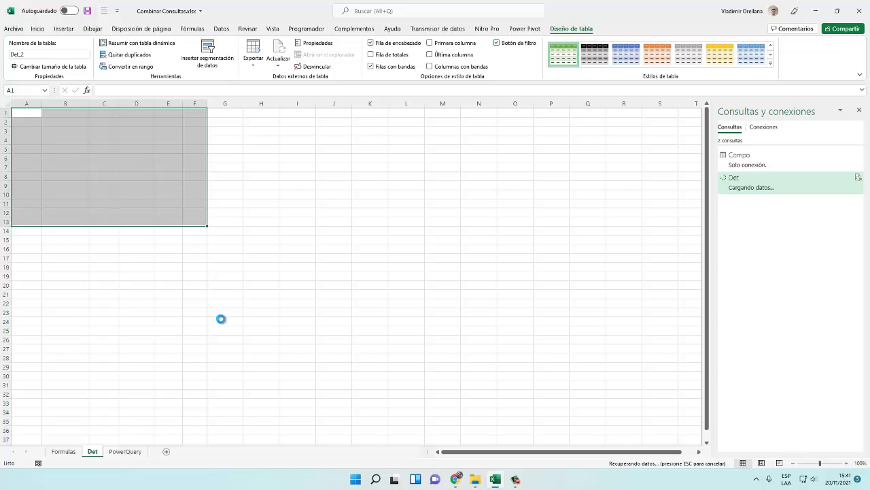
# Delete the emptied Det sheet permanently from the workbook
pyautogui.rightClick(92, 451)
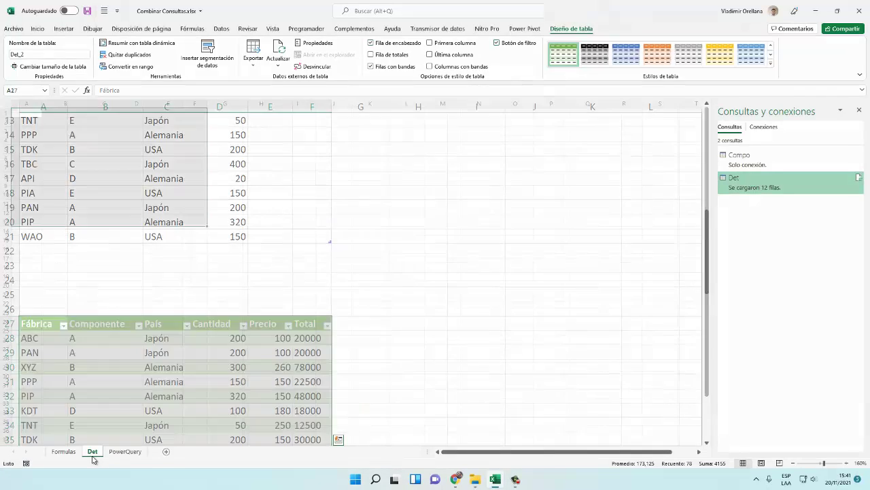
pyautogui.click(140, 344)
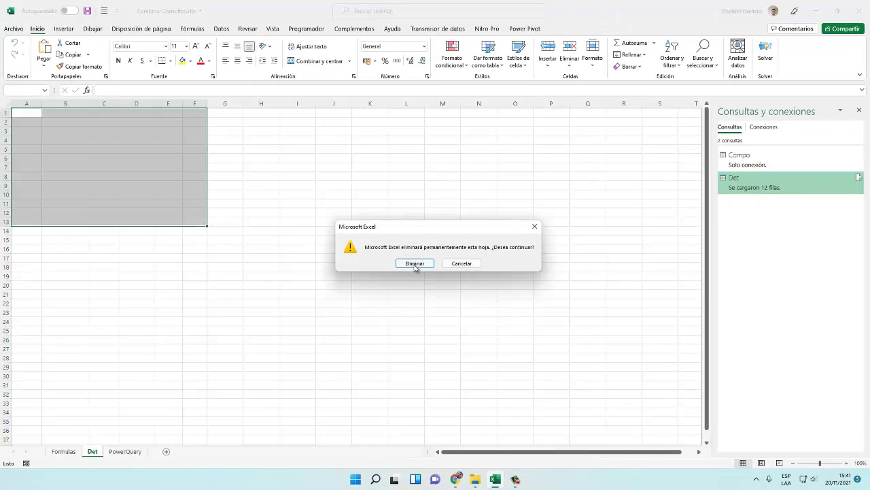
pyautogui.click(415, 266)
# Rename the loaded table on the PowerQuery sheet as Informe
pyautogui.click(613, 29)
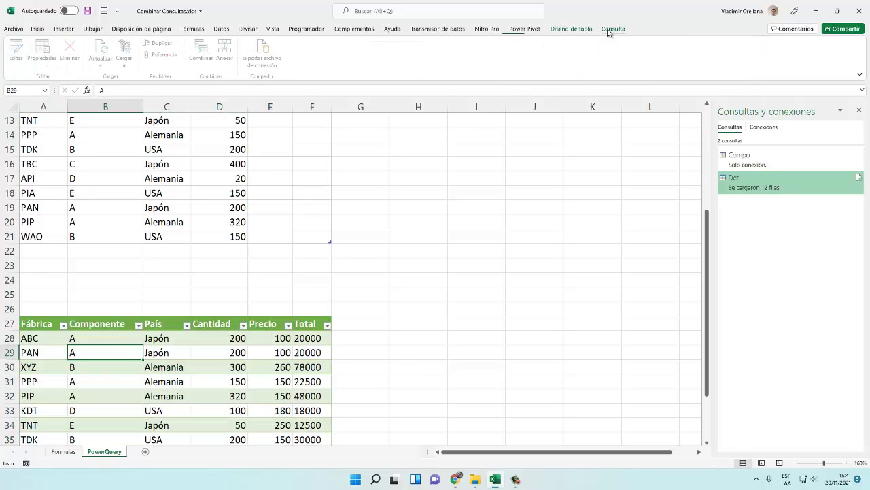
pyautogui.click(570, 29)
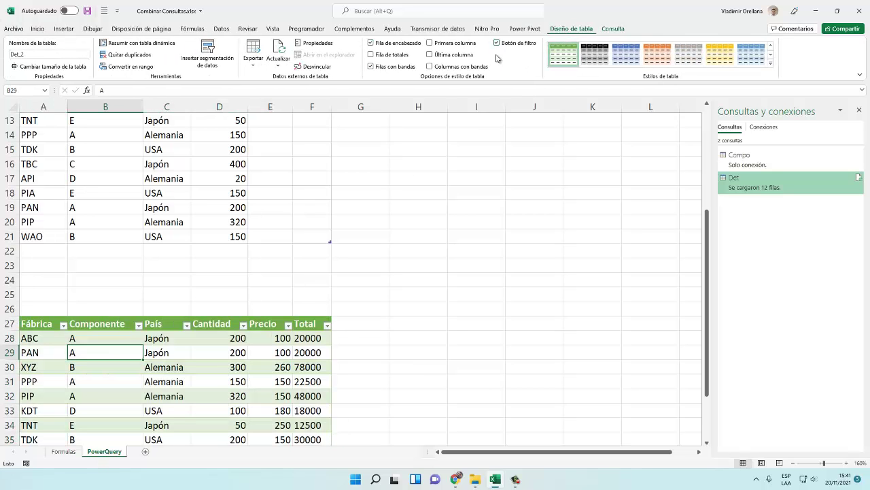
pyautogui.click(62, 54)
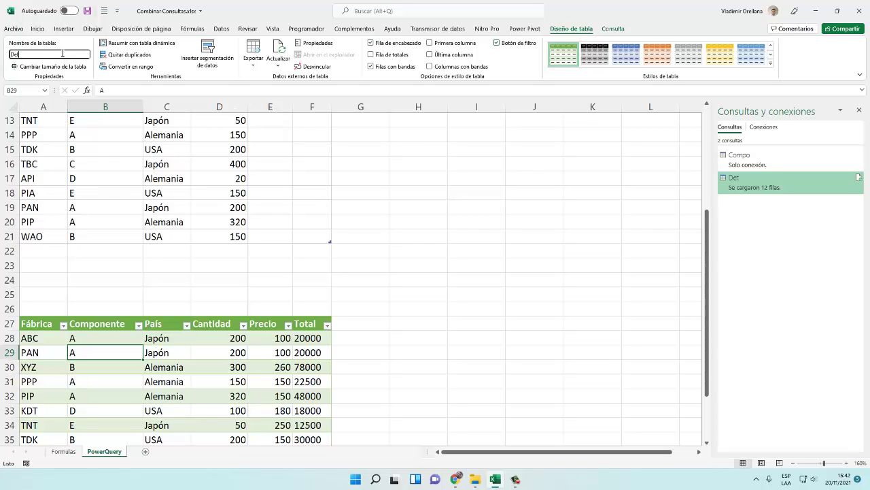
pyautogui.write('Informe')
pyautogui.press('Return')
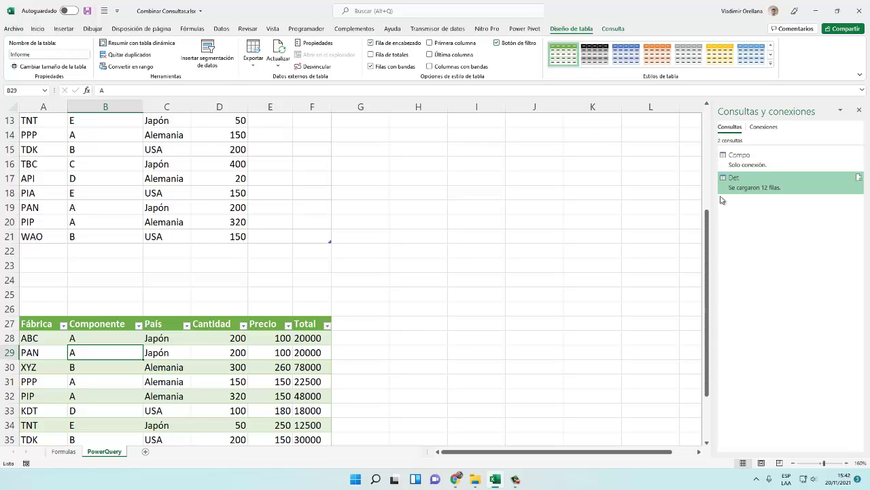
# Rename the Det query as Informe, accepting that its Data Model table is recreated
pyautogui.rightClick(737, 178)
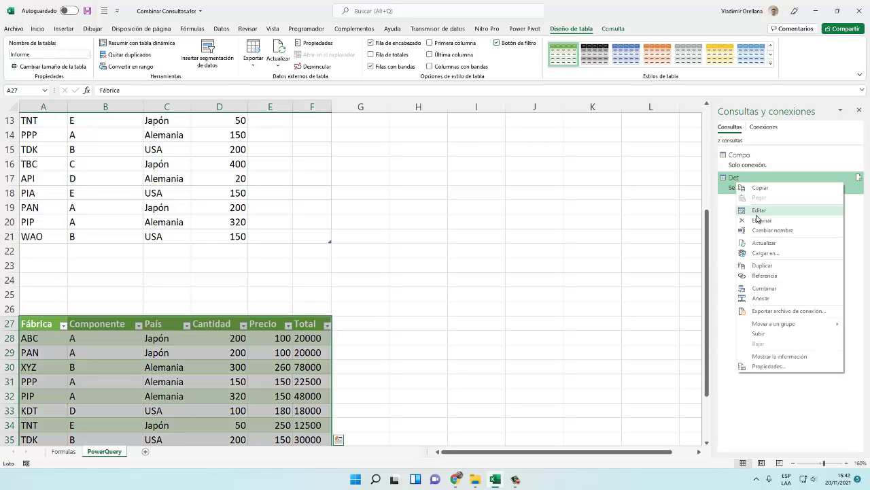
pyautogui.click(773, 232)
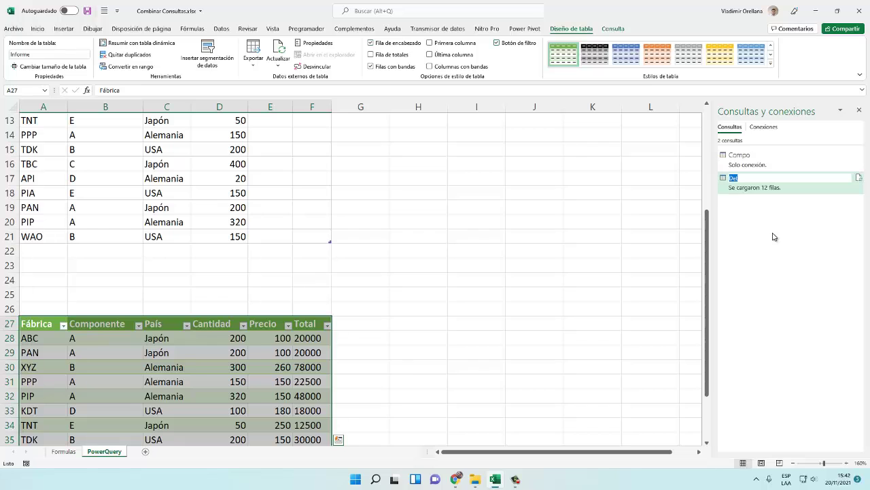
pyautogui.write('Informe')
pyautogui.press('Return')
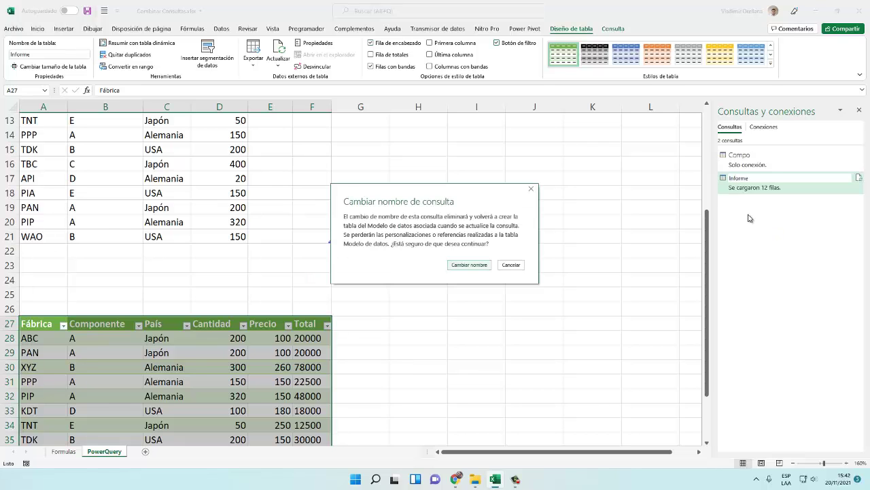
pyautogui.click(480, 268)
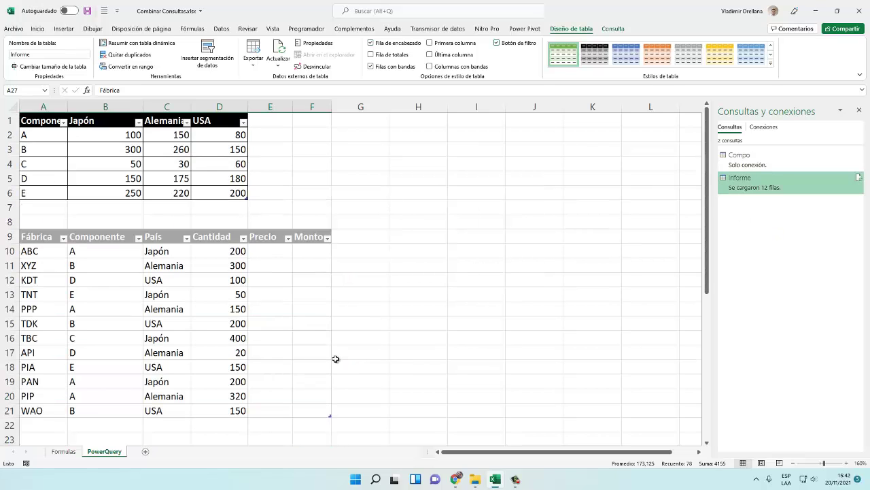
# Compare the loaded table's components, countries, prices and totals with the two source tables above it
pyautogui.scroll(-8, 326, 336)
pyautogui.scroll(6, 321, 333)
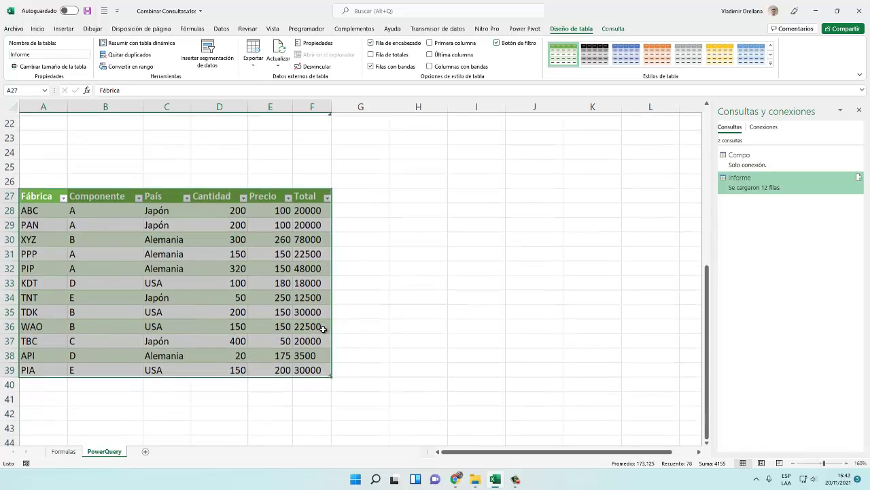
pyautogui.scroll(2, 318, 329)
pyautogui.click(106, 135)
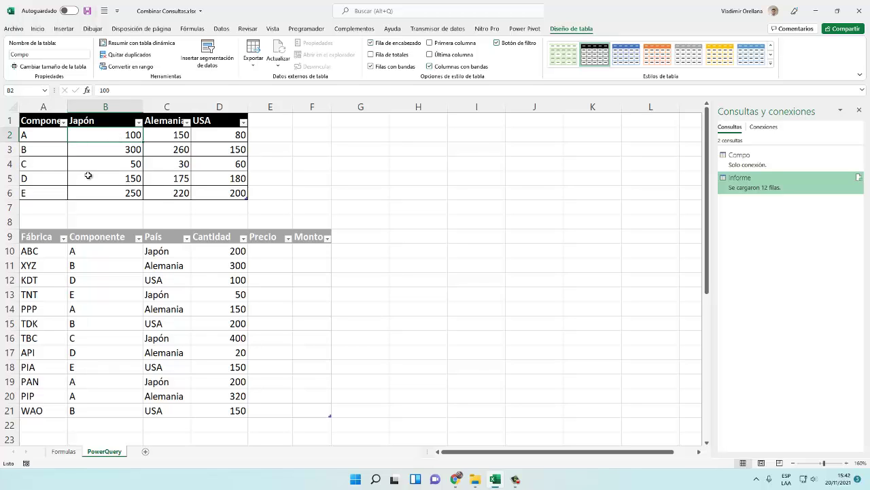
pyautogui.scroll(-7, 136, 229)
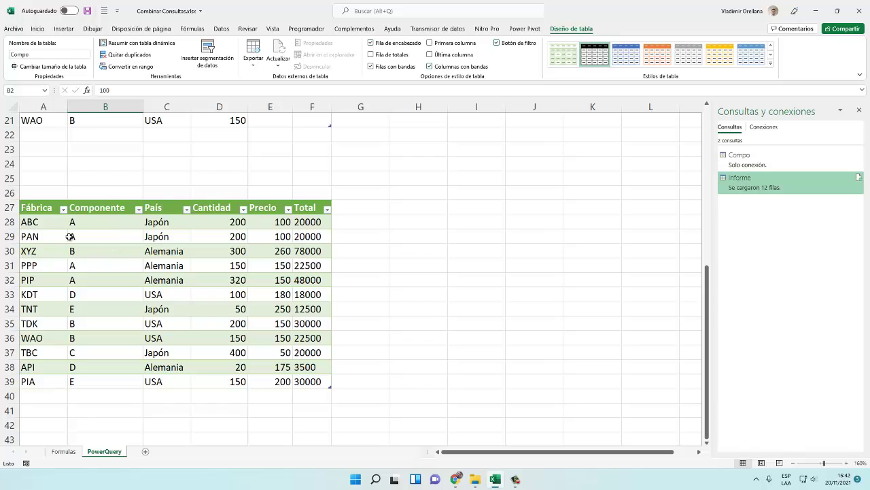
pyautogui.click(41, 226)
pyautogui.moveTo(52, 293); pyautogui.dragTo(68, 268)
pyautogui.moveTo(105, 219); pyautogui.dragTo(183, 381)
pyautogui.scroll(7, 244, 393)
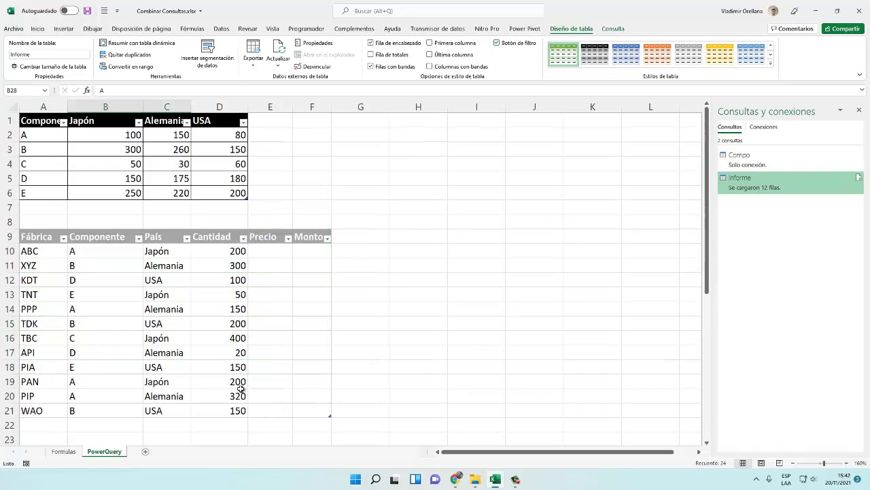
pyautogui.click(167, 178)
pyautogui.scroll(-7, 199, 354)
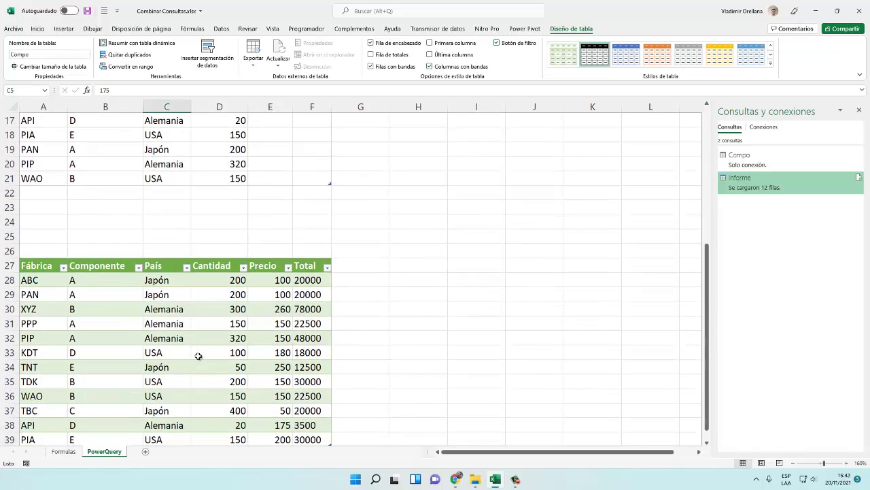
pyautogui.scroll(1, 204, 353)
pyautogui.moveTo(261, 280); pyautogui.dragTo(259, 424)
pyautogui.click(315, 299)
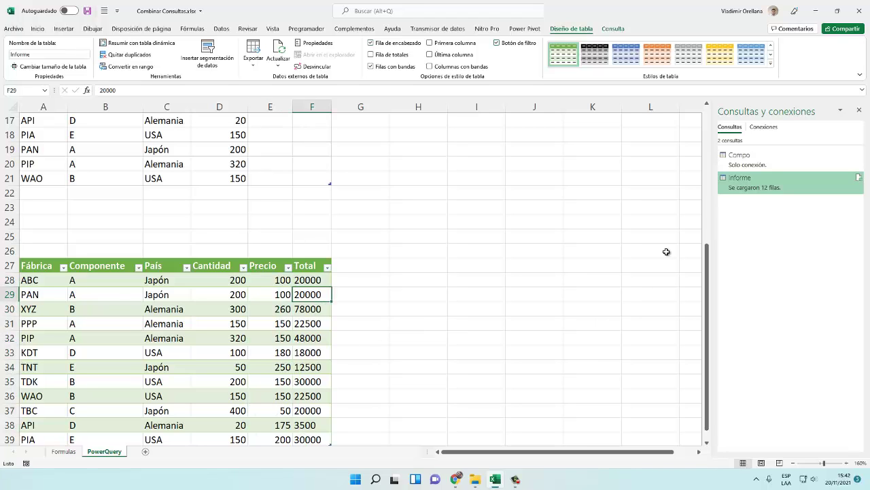
# Edit the Informe query to set the Total column's data type to decimal number, and load it back to the workbook
pyautogui.rightClick(755, 181)
pyautogui.click(777, 210)
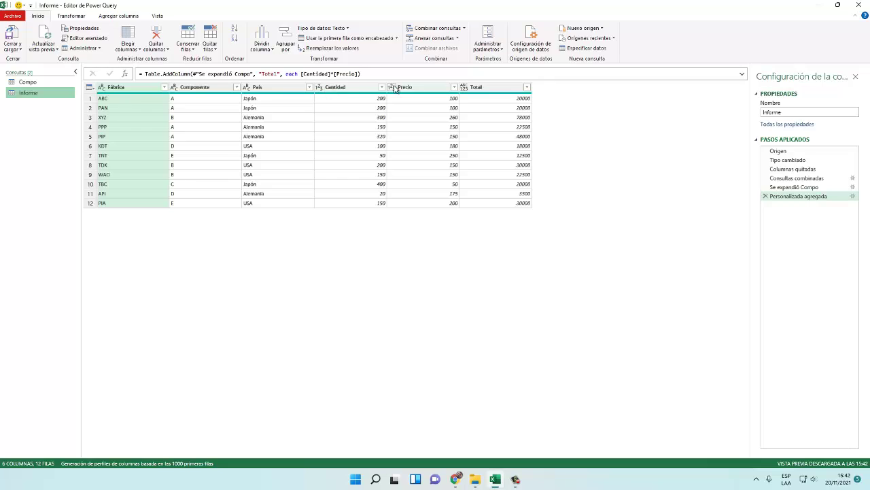
pyautogui.click(465, 88)
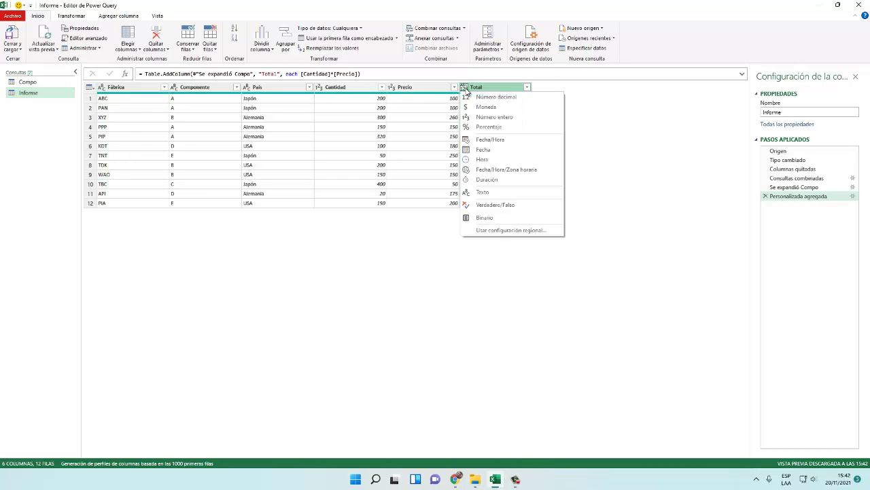
pyautogui.click(478, 102)
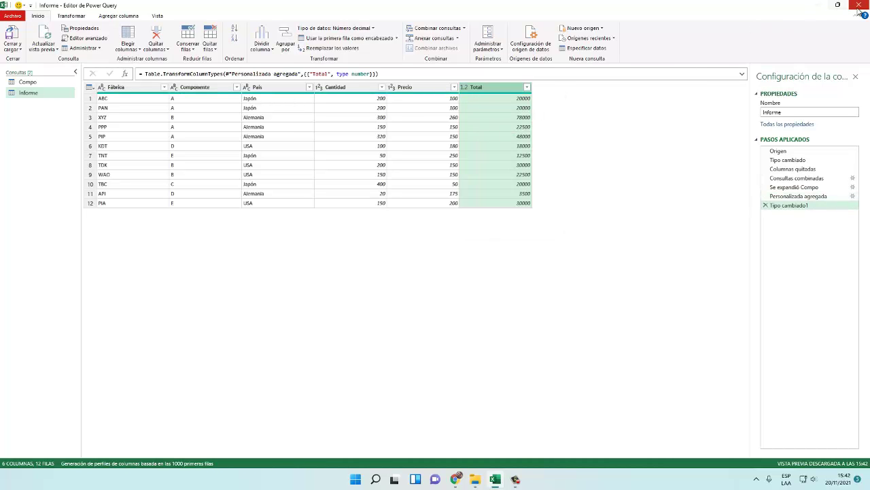
pyautogui.click(19, 32)
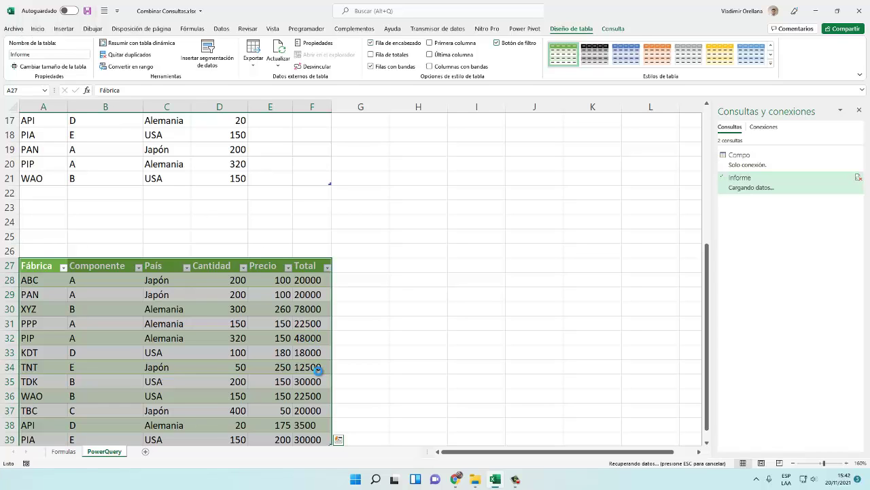
# Check the Total column in the reloaded Informe table and save the workbook
pyautogui.click(322, 286)
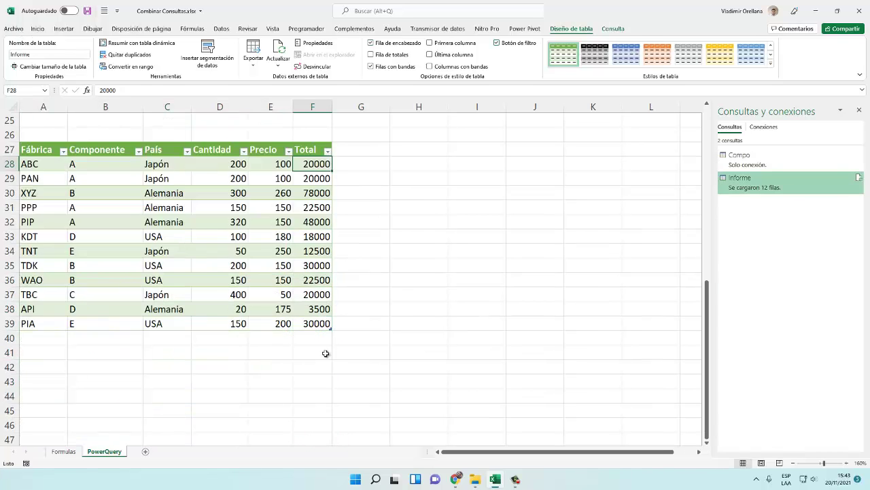
pyautogui.scroll(-2, 263, 256)
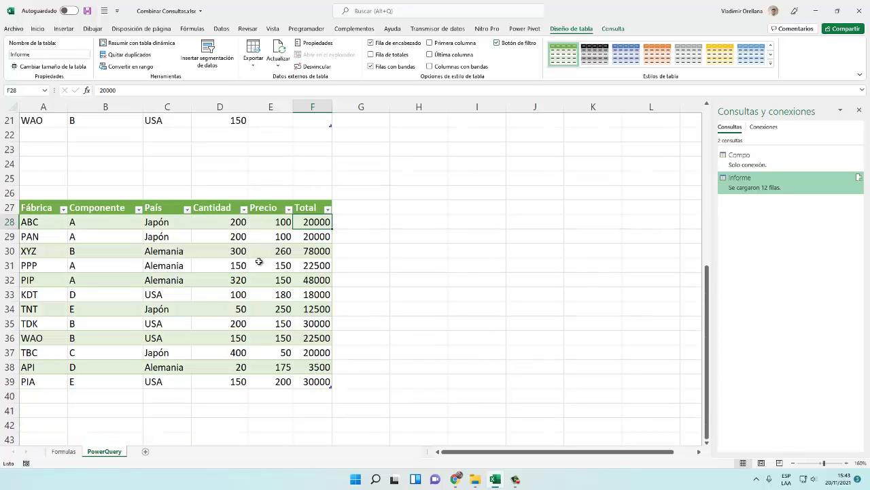
pyautogui.click(85, 11)
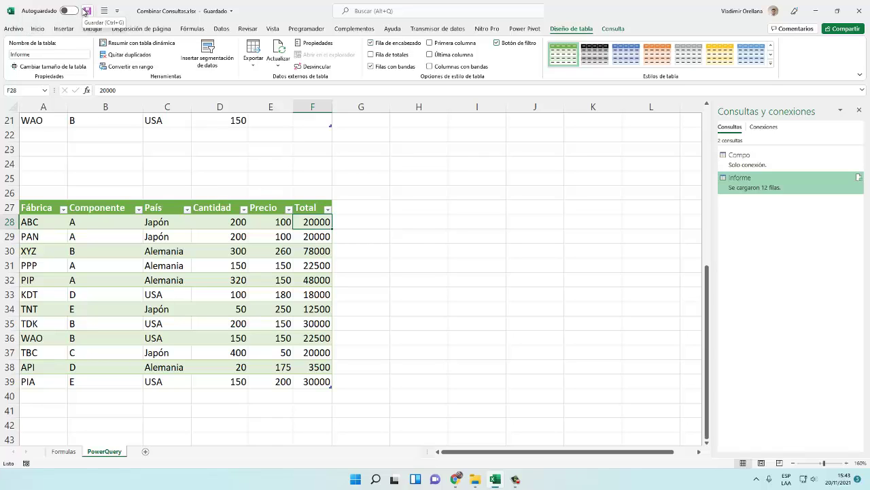
pyautogui.click(86, 11)
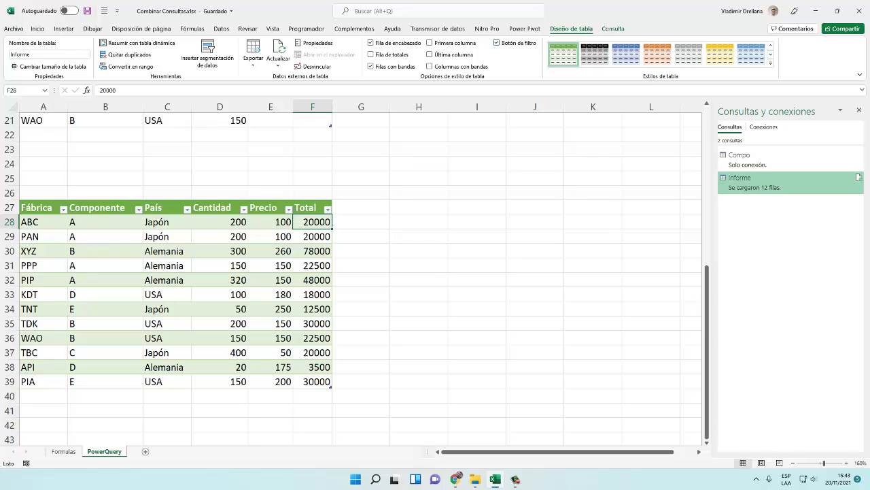